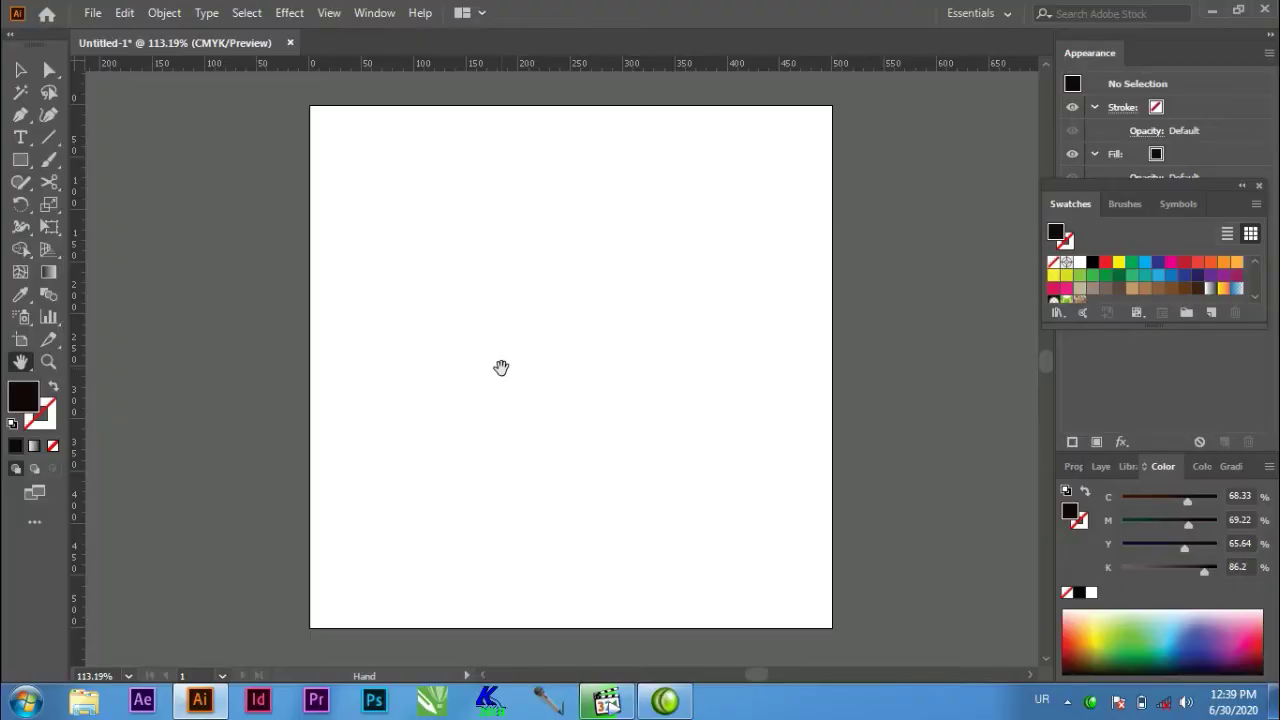
Pull a horizontal guide and a vertical guide out of the rulers onto the artboard
left_click(21, 70)
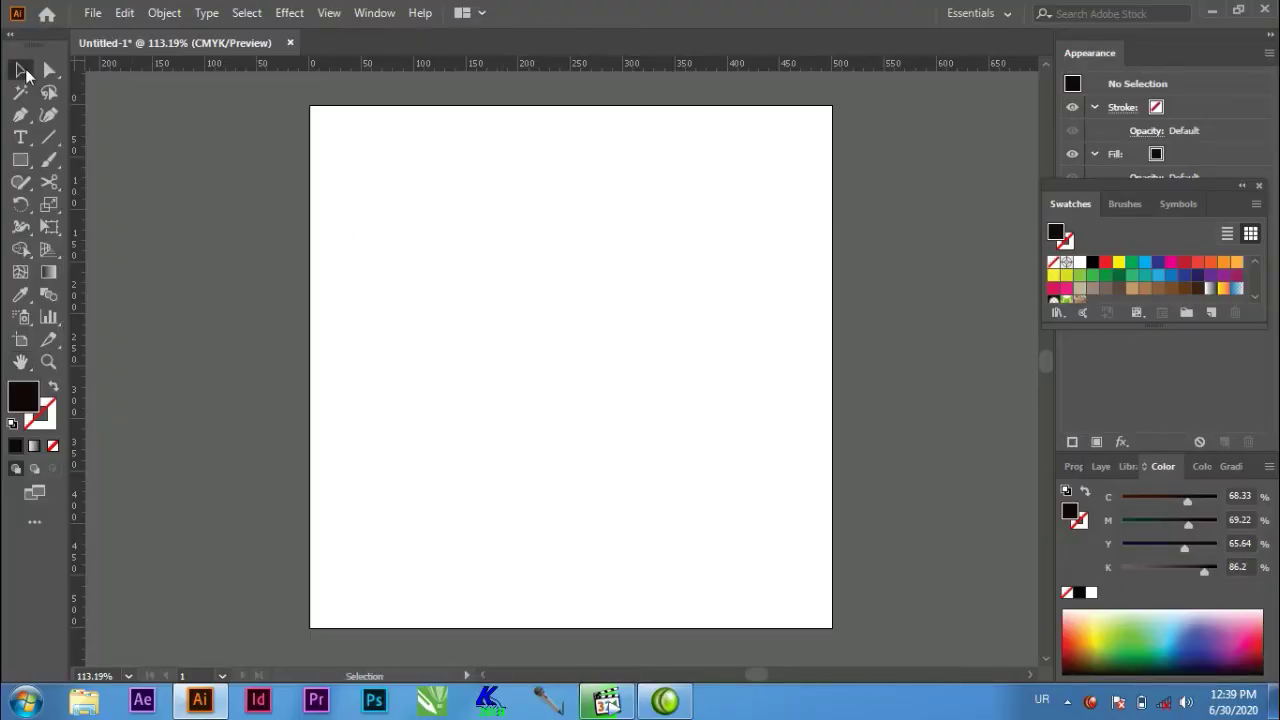
left_click_drag(508, 63, 540, 373)
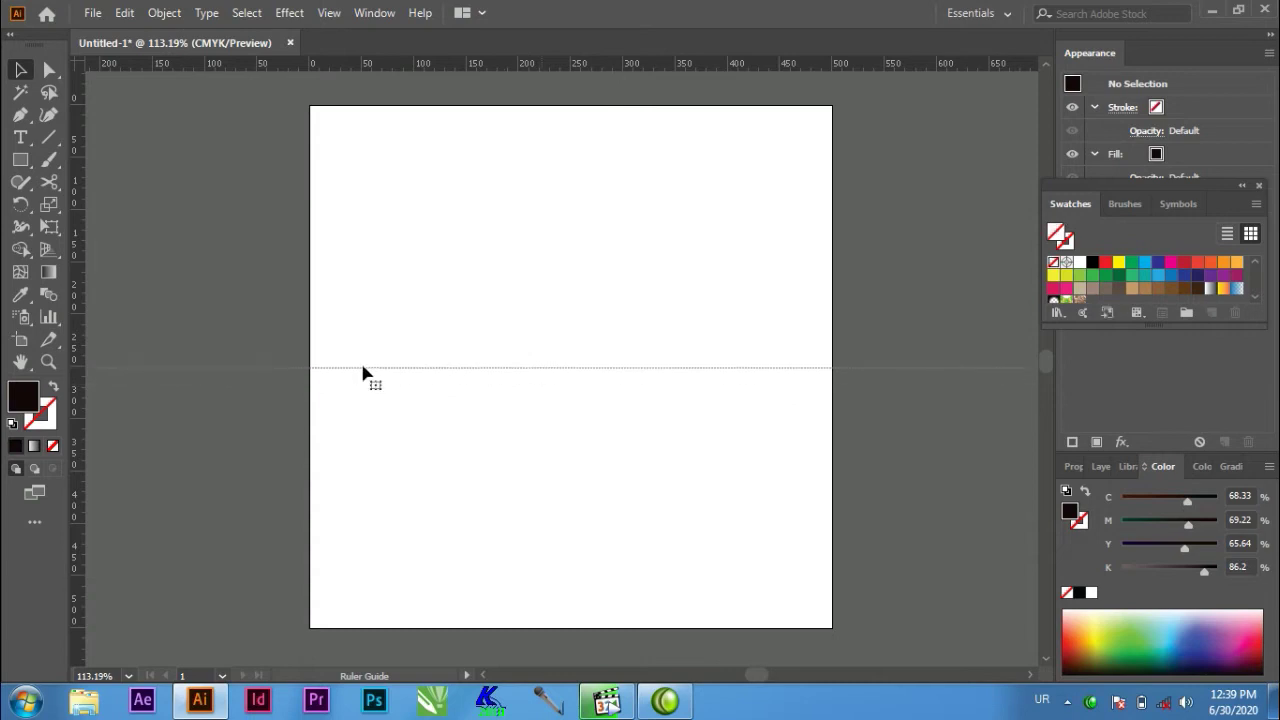
left_click_drag(78, 325, 567, 360)
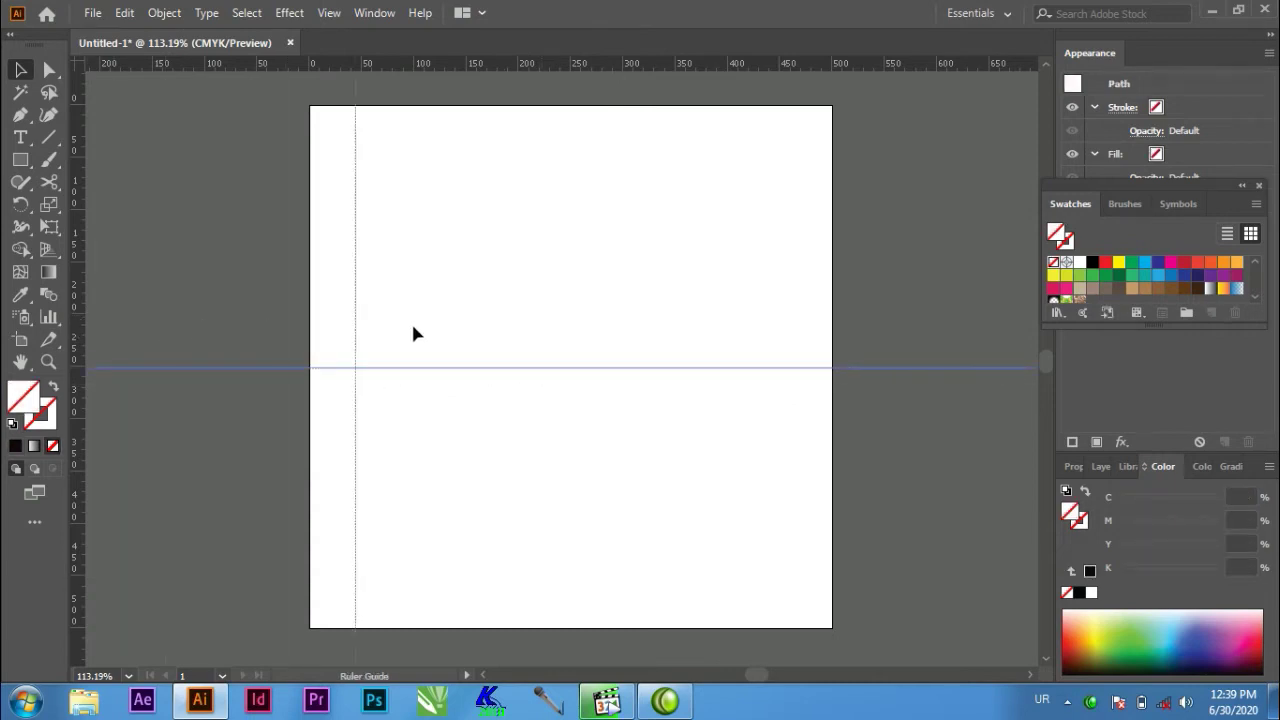
left_click_drag(567, 363, 566, 360)
Nudge both guides so they snap exactly to the artboard centre
left_click(583, 365)
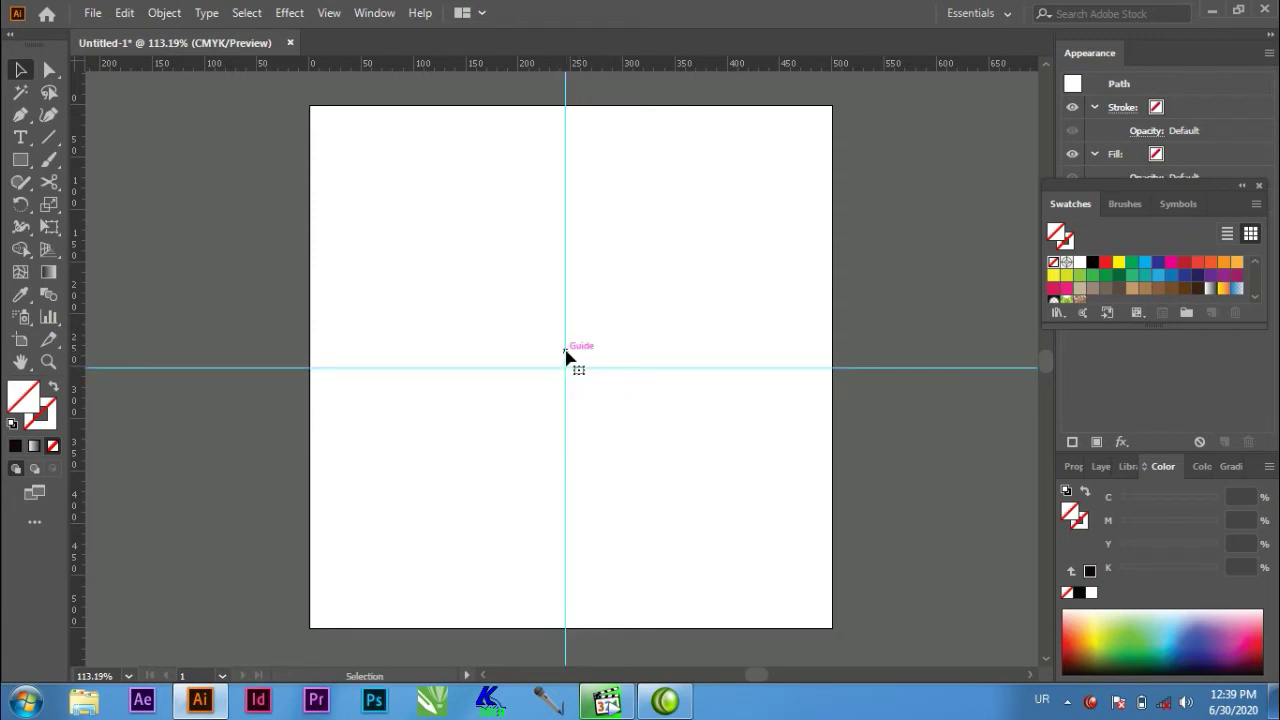
left_click_drag(566, 357, 572, 356)
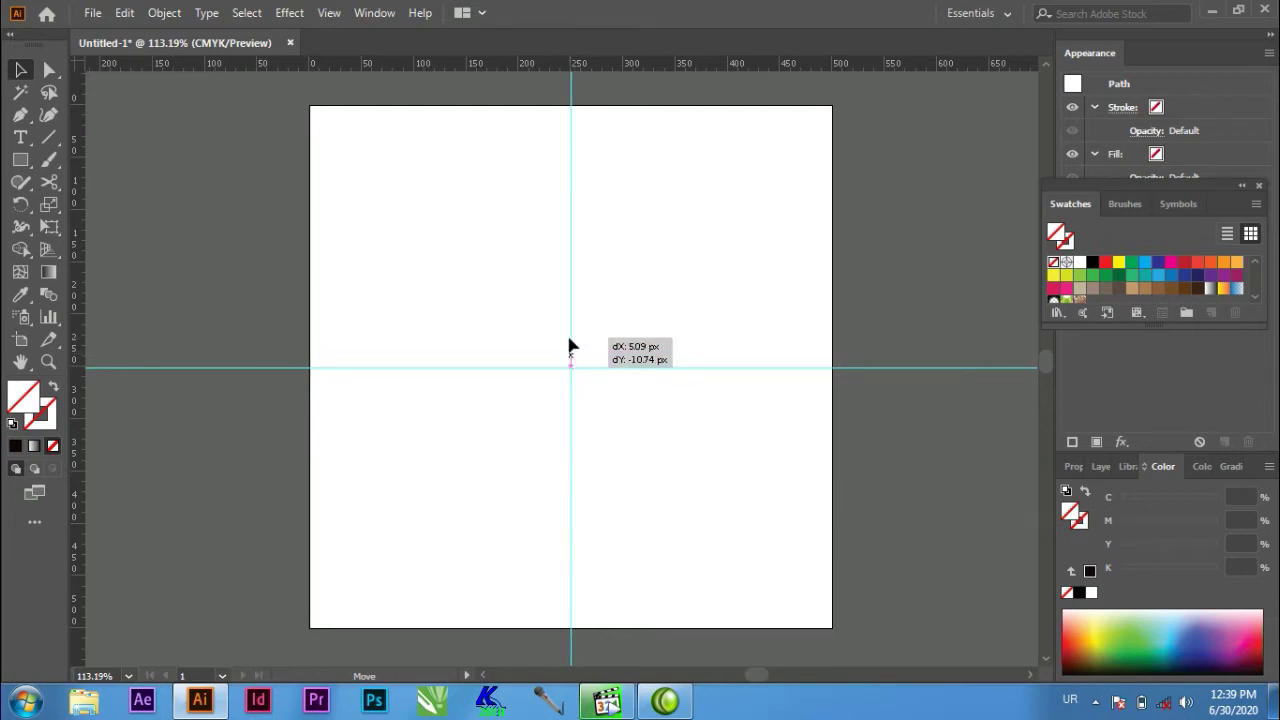
left_click_drag(571, 357, 571, 357)
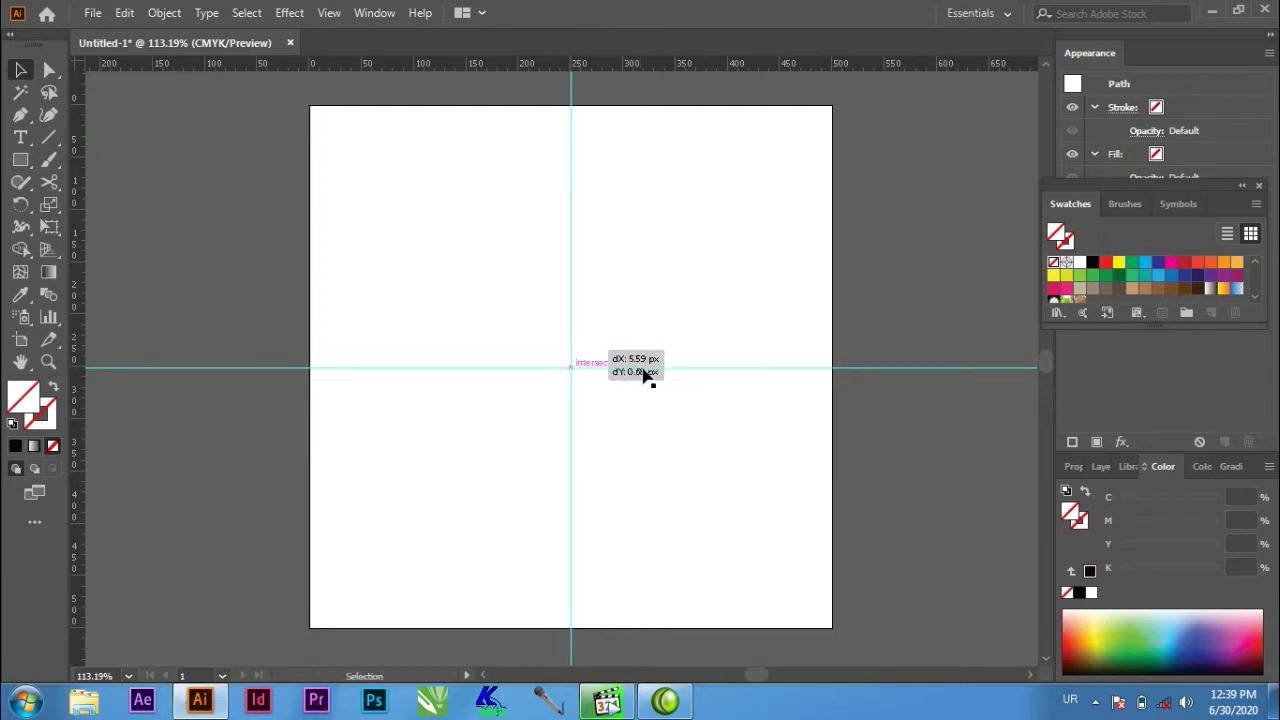
left_click_drag(685, 370, 686, 372)
left_click(735, 486)
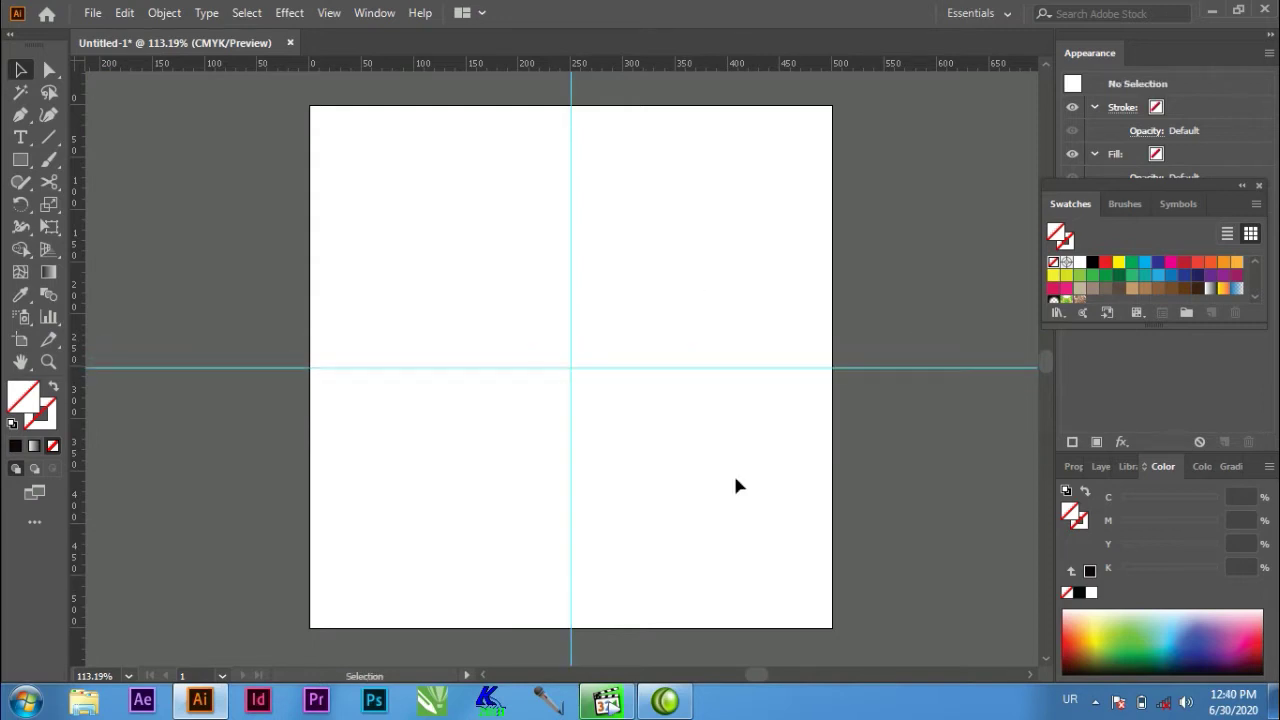
left_click(22, 162)
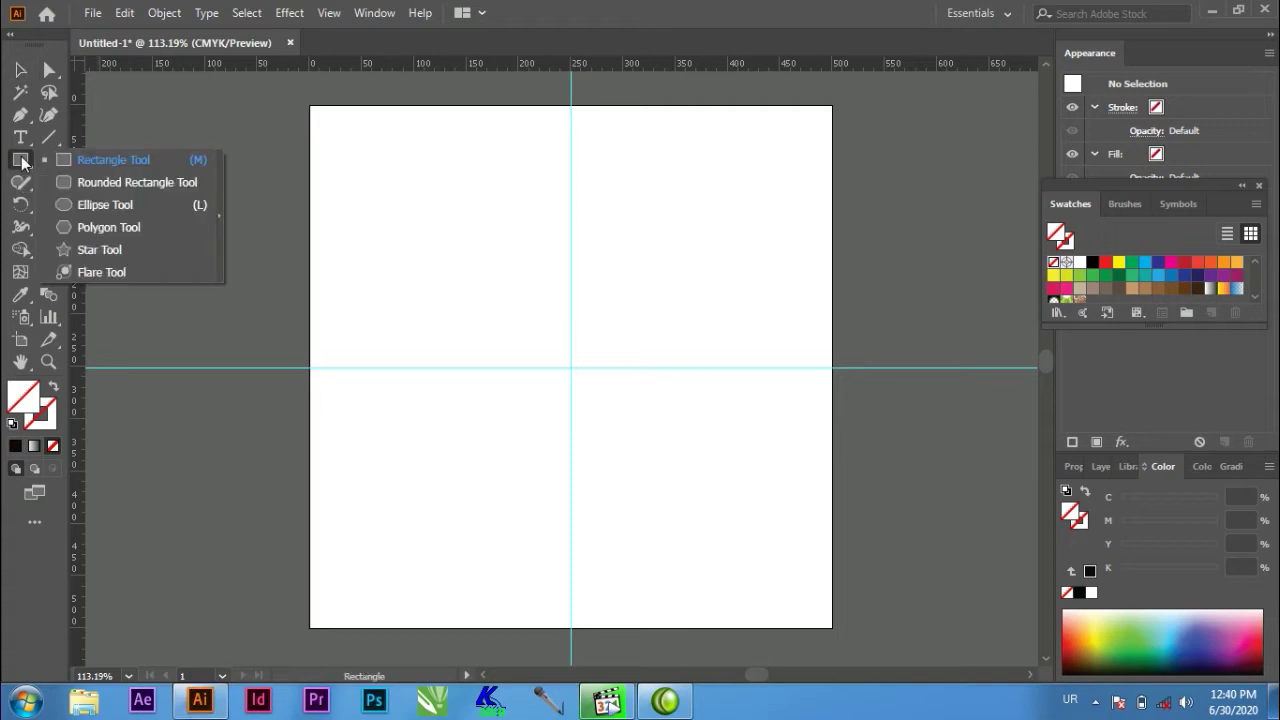
Draw a square centred on the guide intersection with the Rectangle tool
left_click(109, 160)
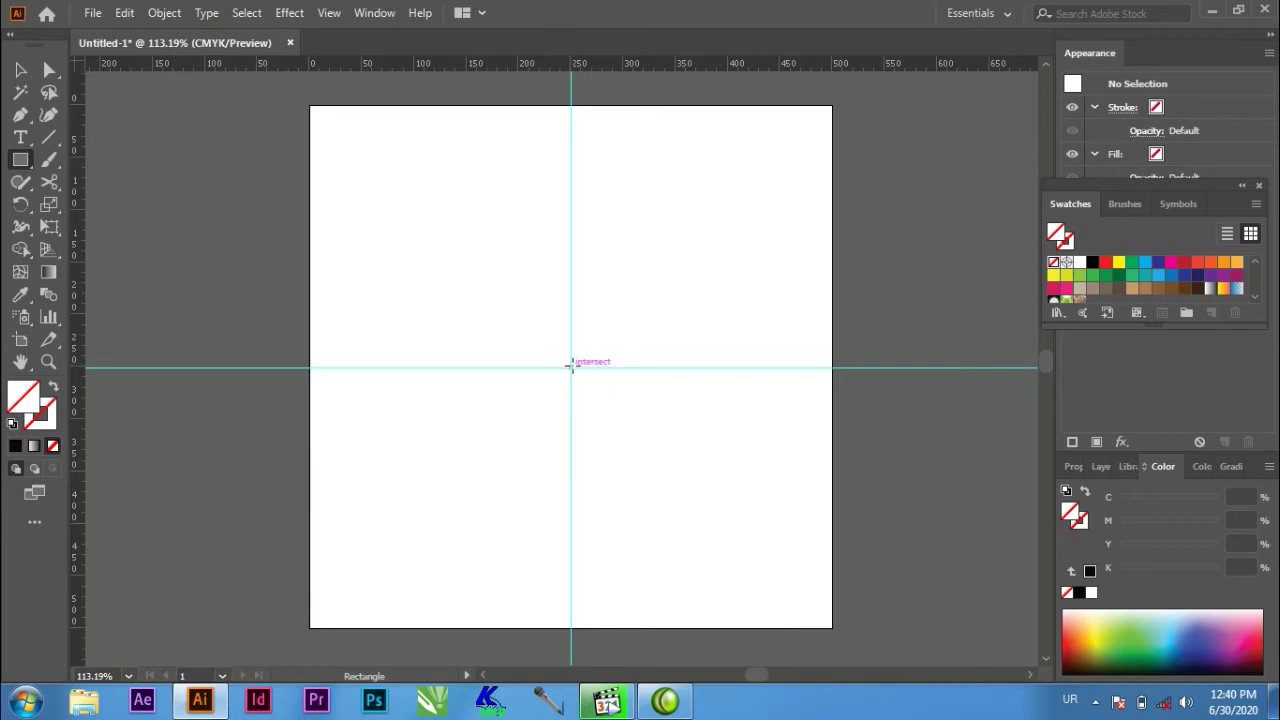
left_click_drag(570, 366, 660, 459)
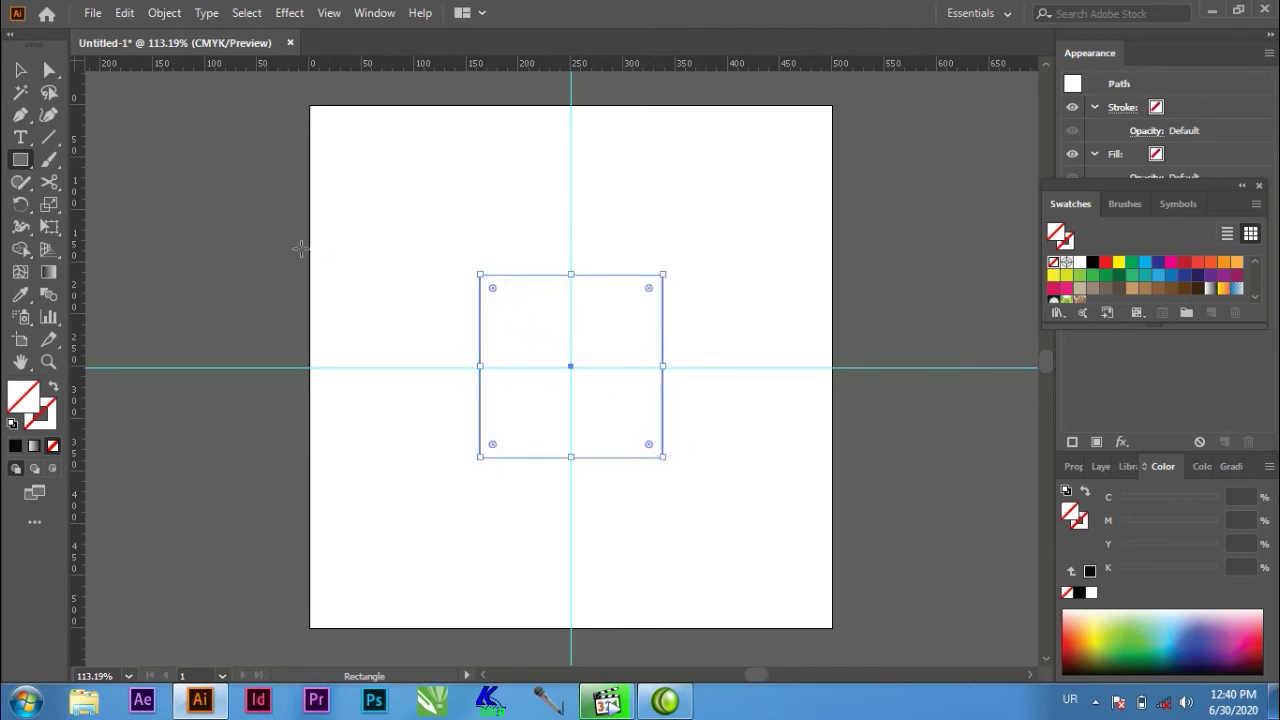
left_click_drag(22, 162, 90, 203)
left_click(21, 70)
left_click(220, 234)
left_click(20, 160)
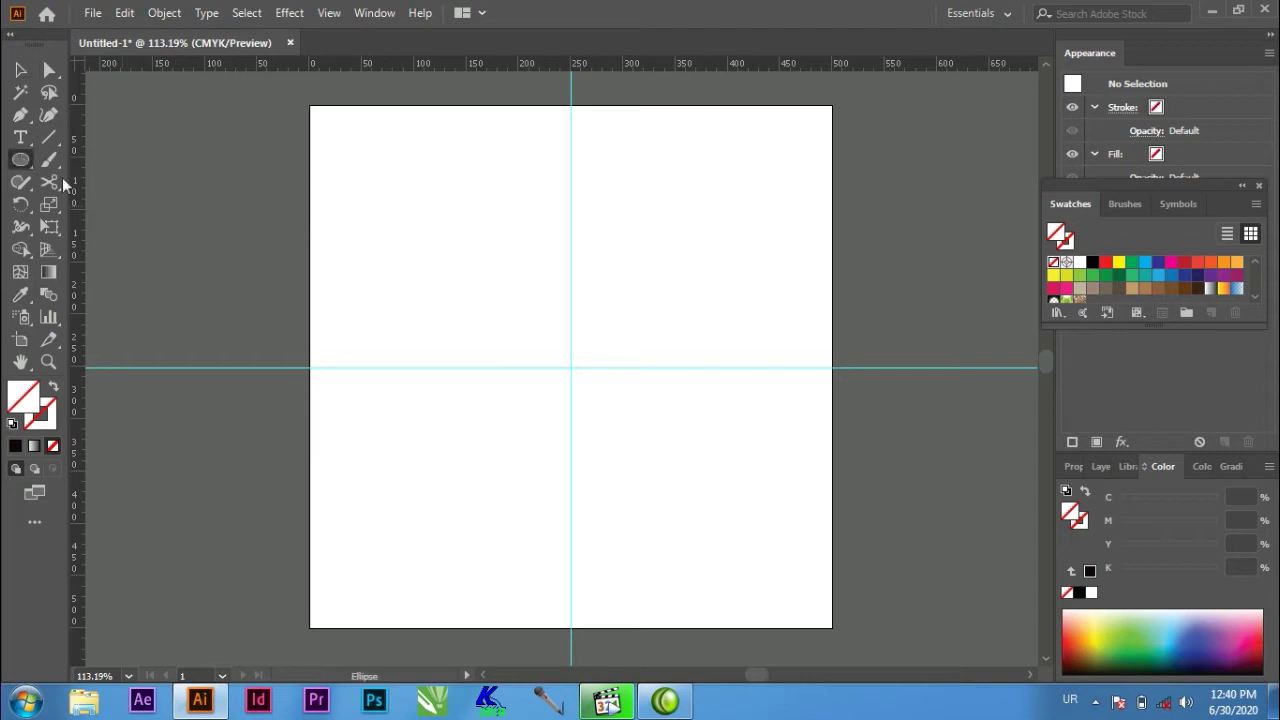
Give the square the default black stroke and set its fill to None
left_click(21, 70)
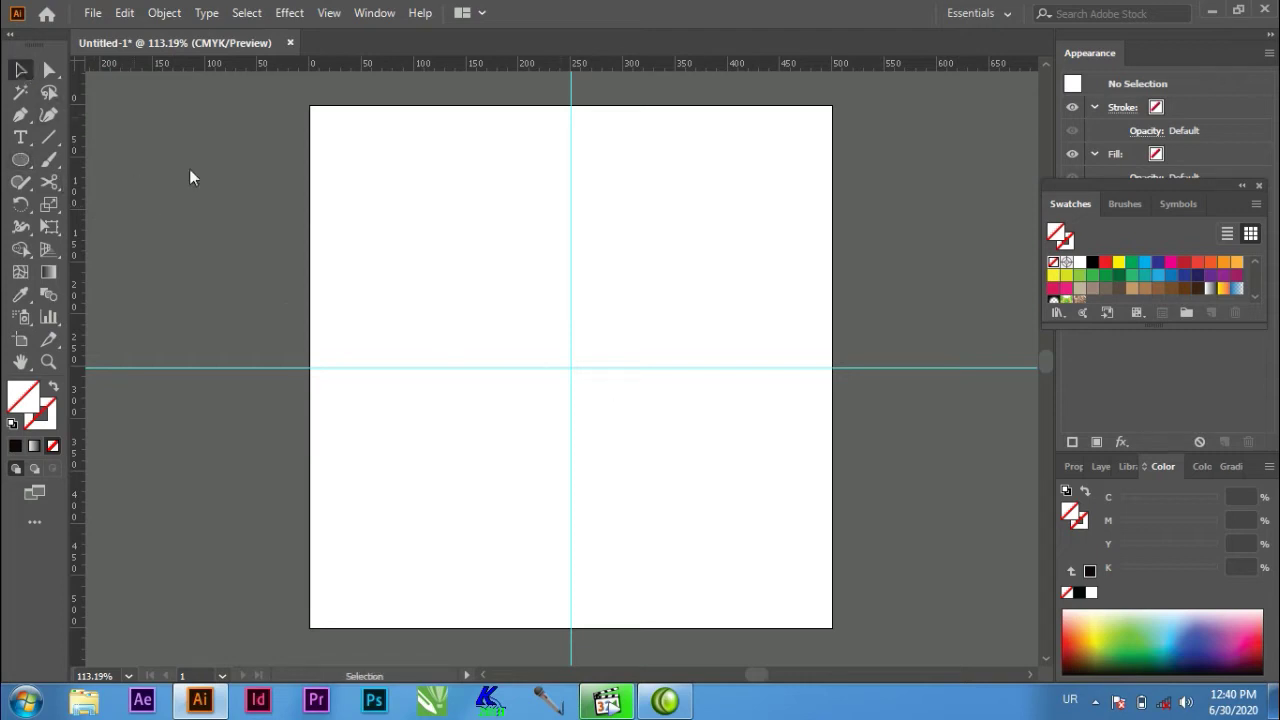
left_click_drag(463, 283, 564, 350)
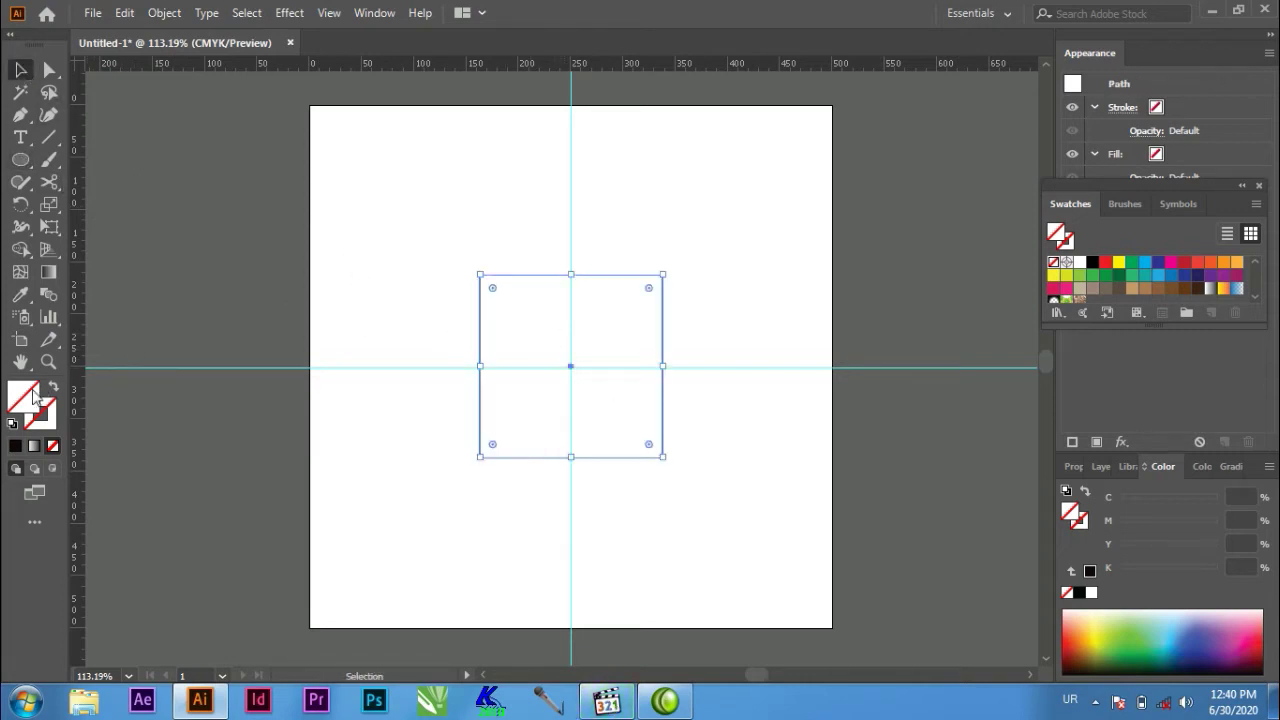
left_click(13, 424)
left_click(53, 446)
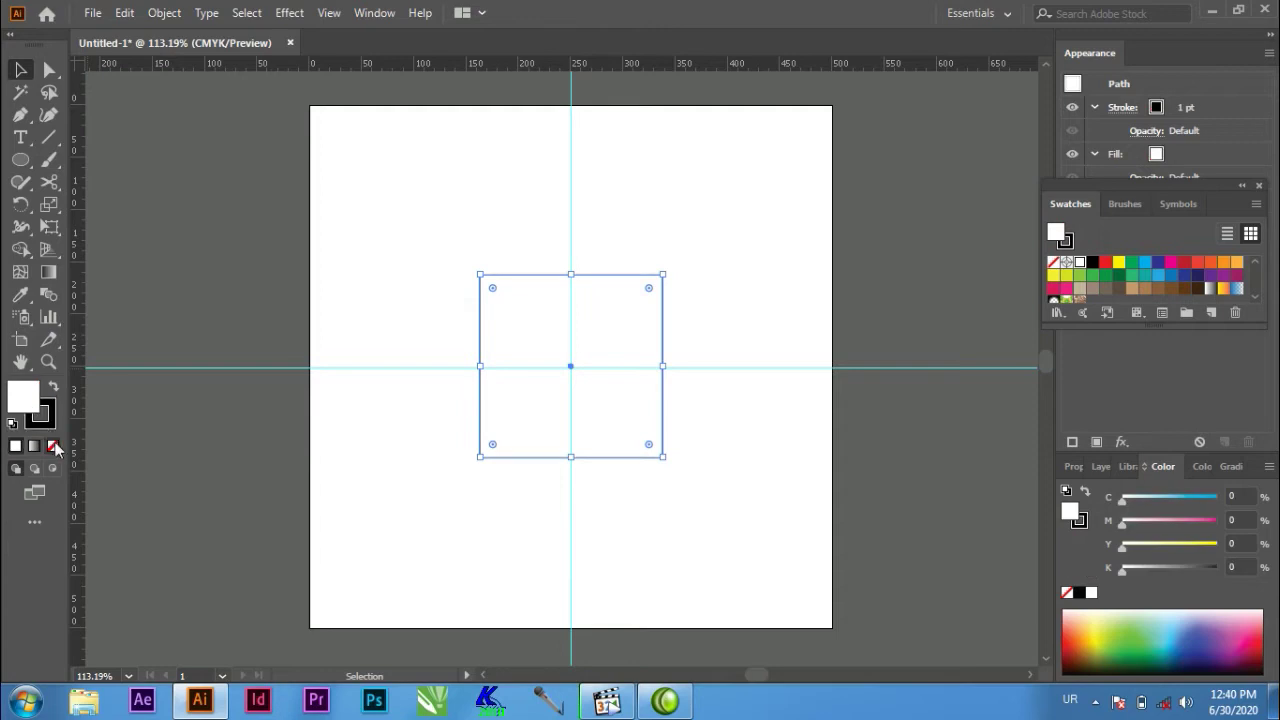
left_click(400, 284)
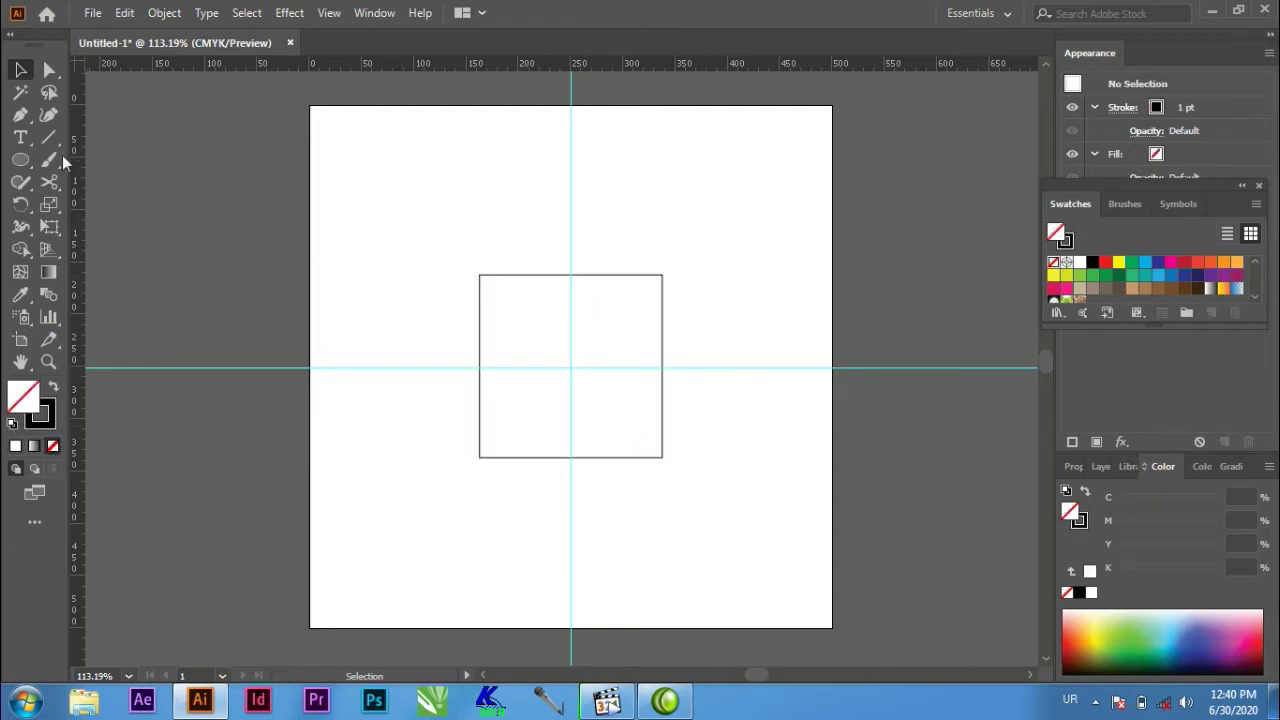
left_click(22, 160)
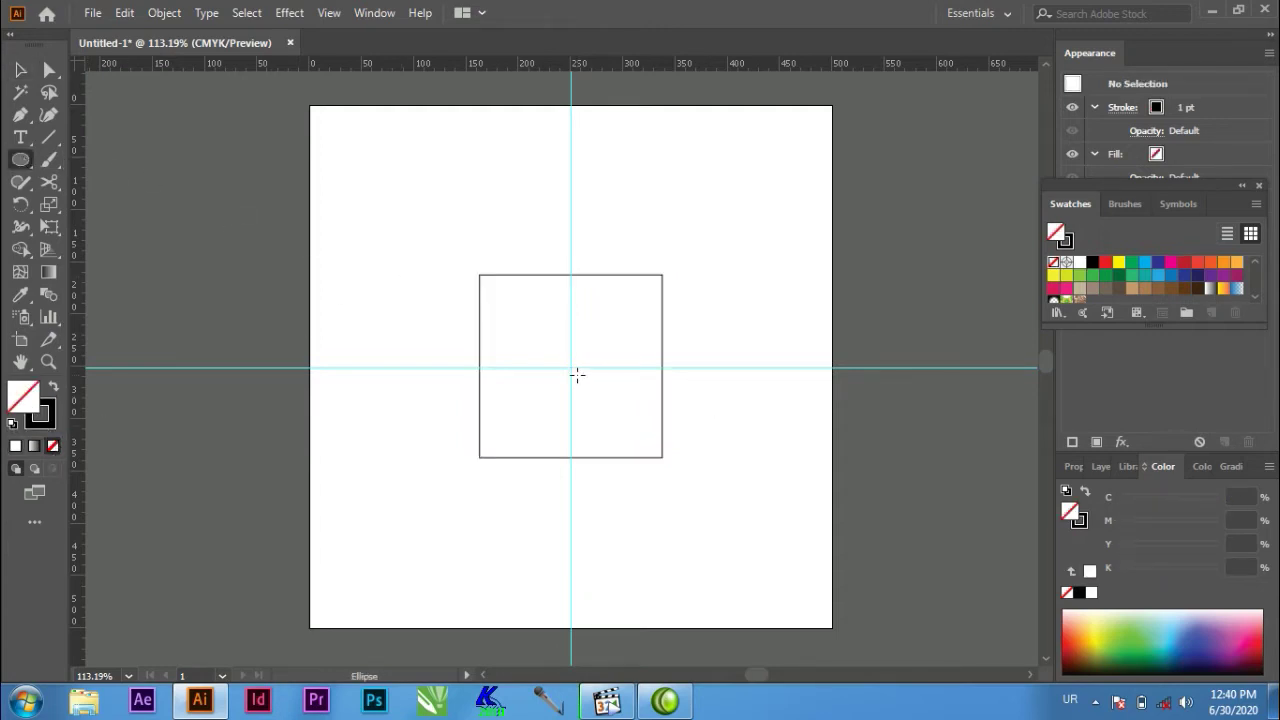
Draw a circle from the guide crossing that touches the square's sides
left_click_drag(570, 367, 676, 465)
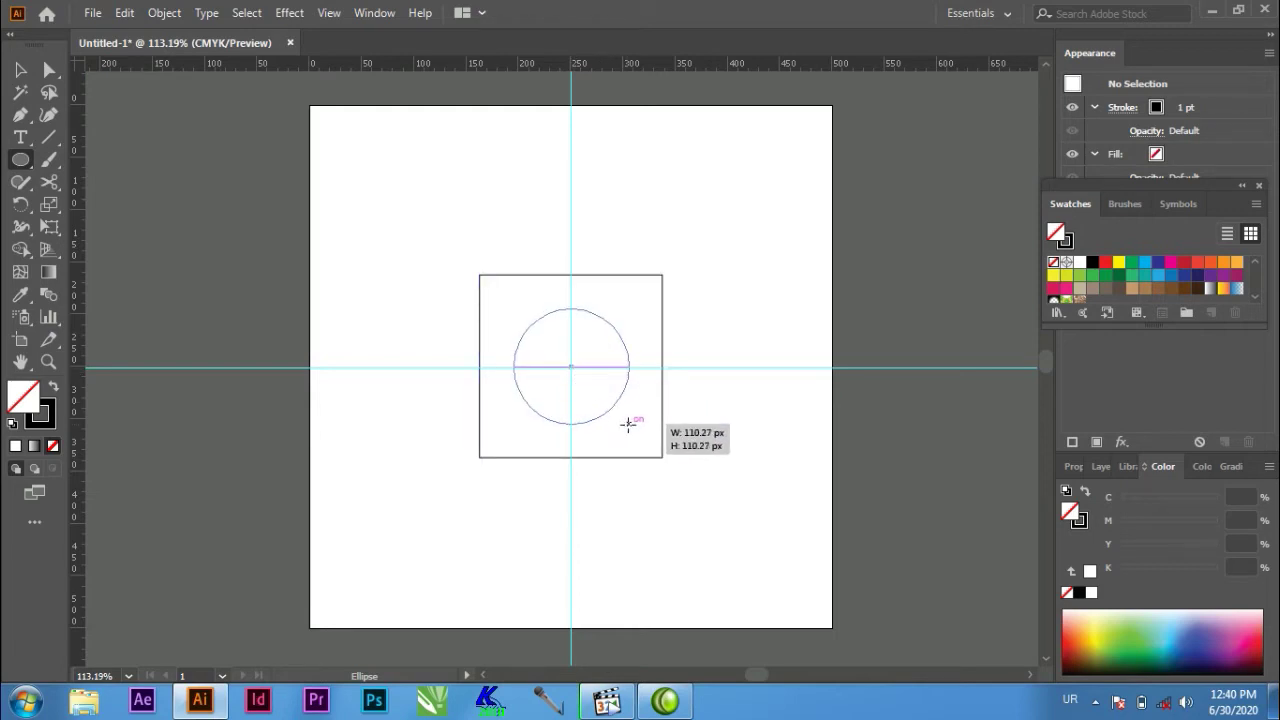
left_click_drag(676, 465, 664, 458)
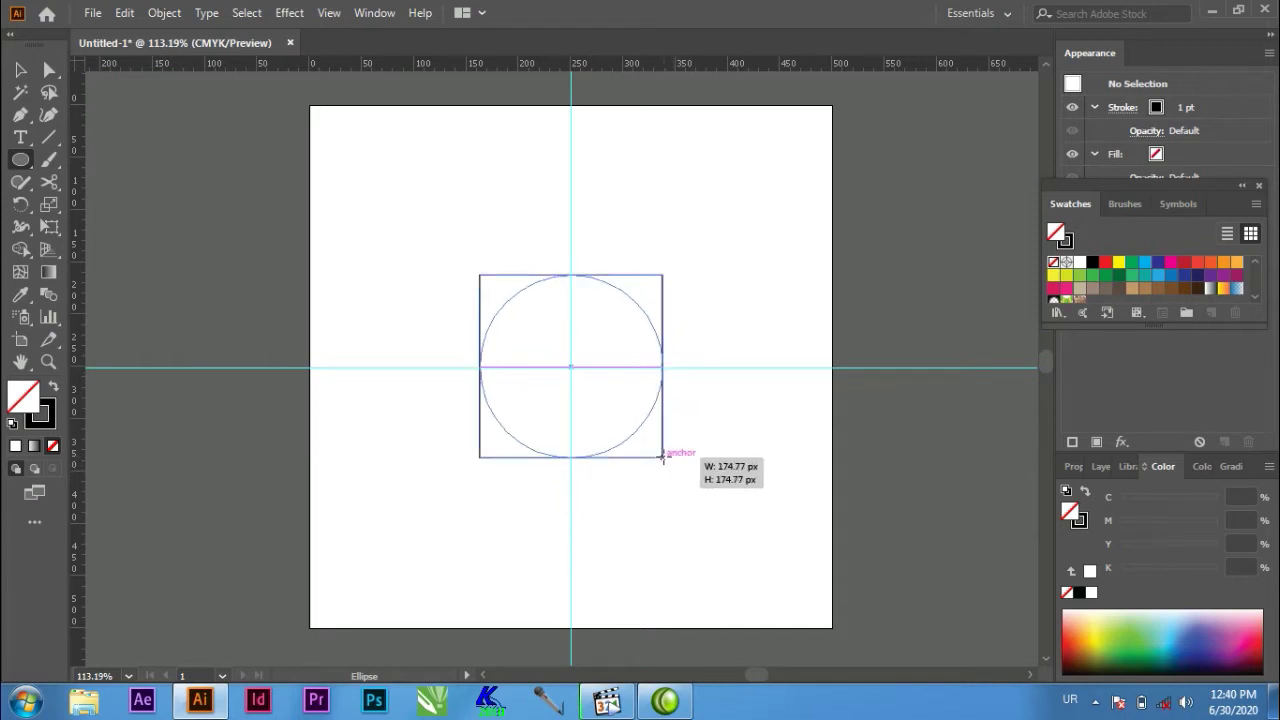
left_click_drag(662, 458, 664, 458)
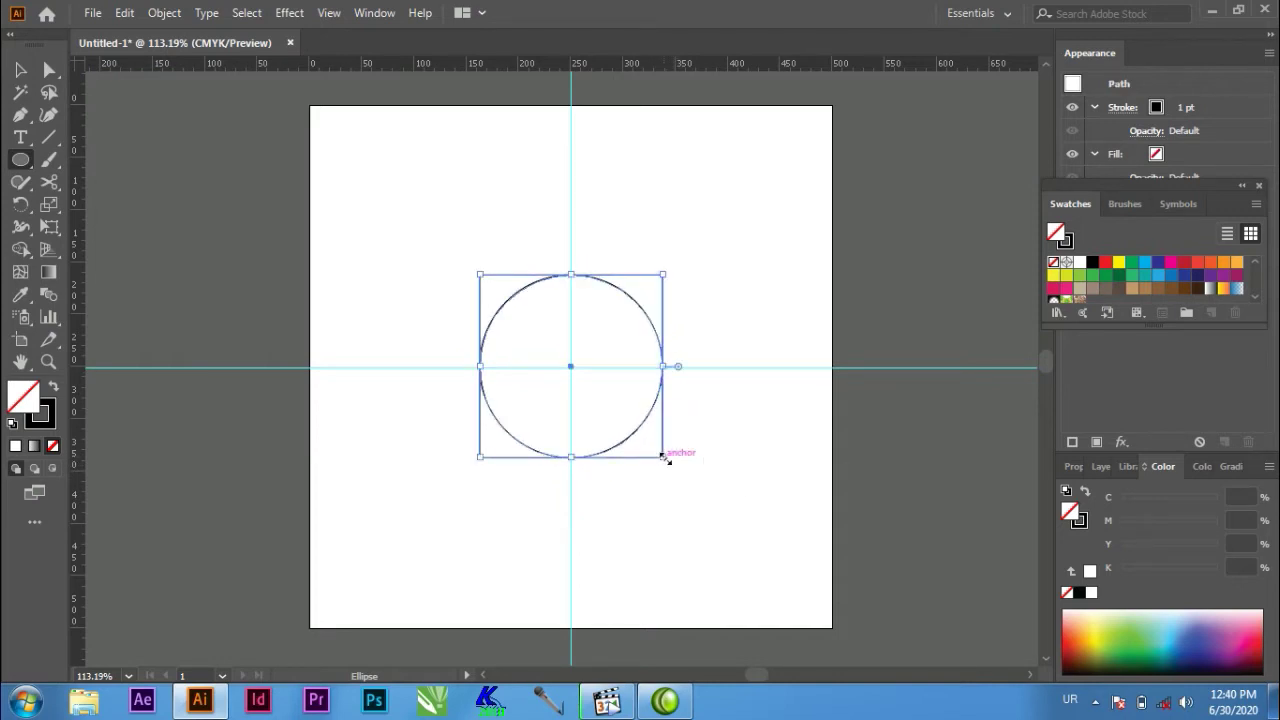
Alt-drag a copy of the circle to the right of the square along the guide
left_click(19, 68)
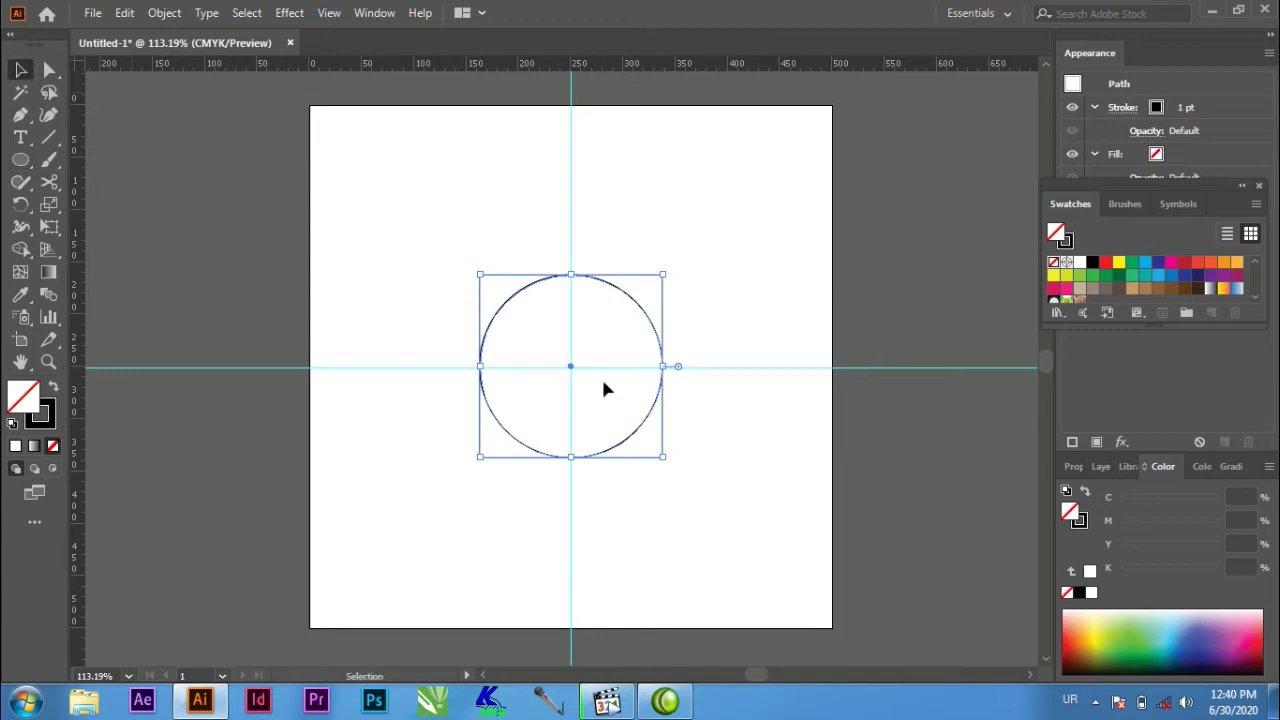
left_click_drag(572, 370, 755, 370)
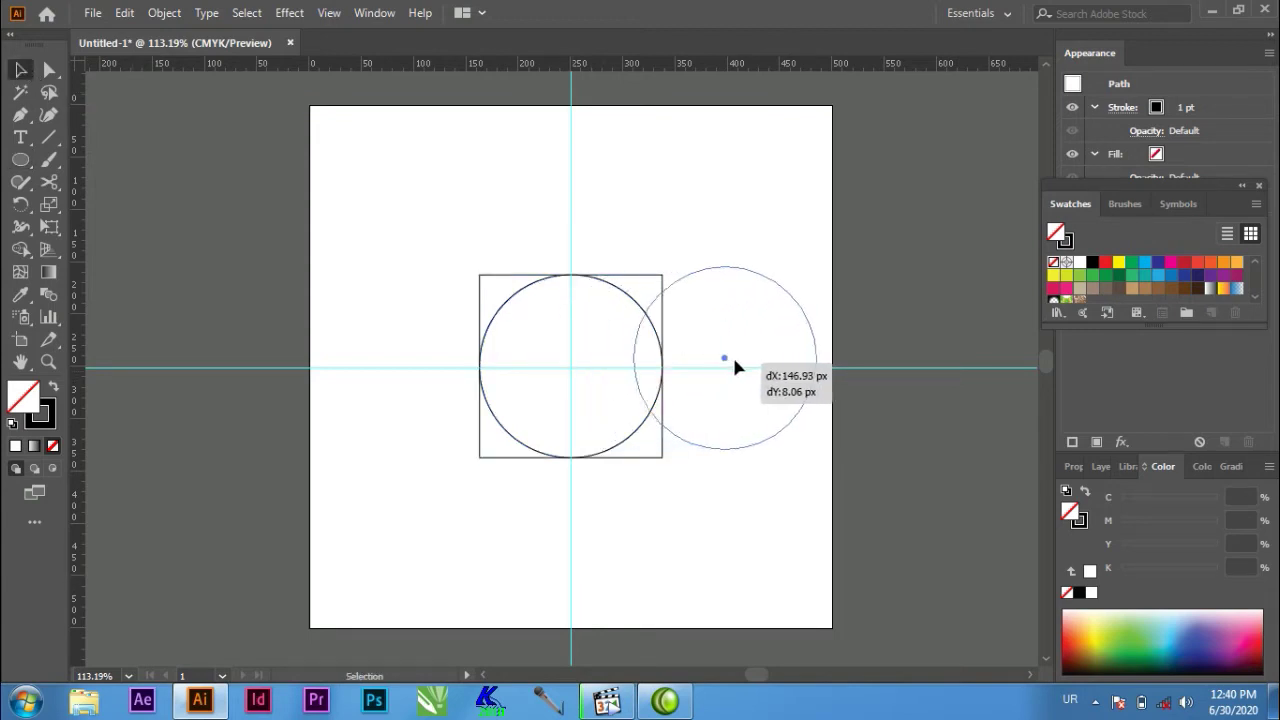
left_click_drag(755, 370, 811, 370)
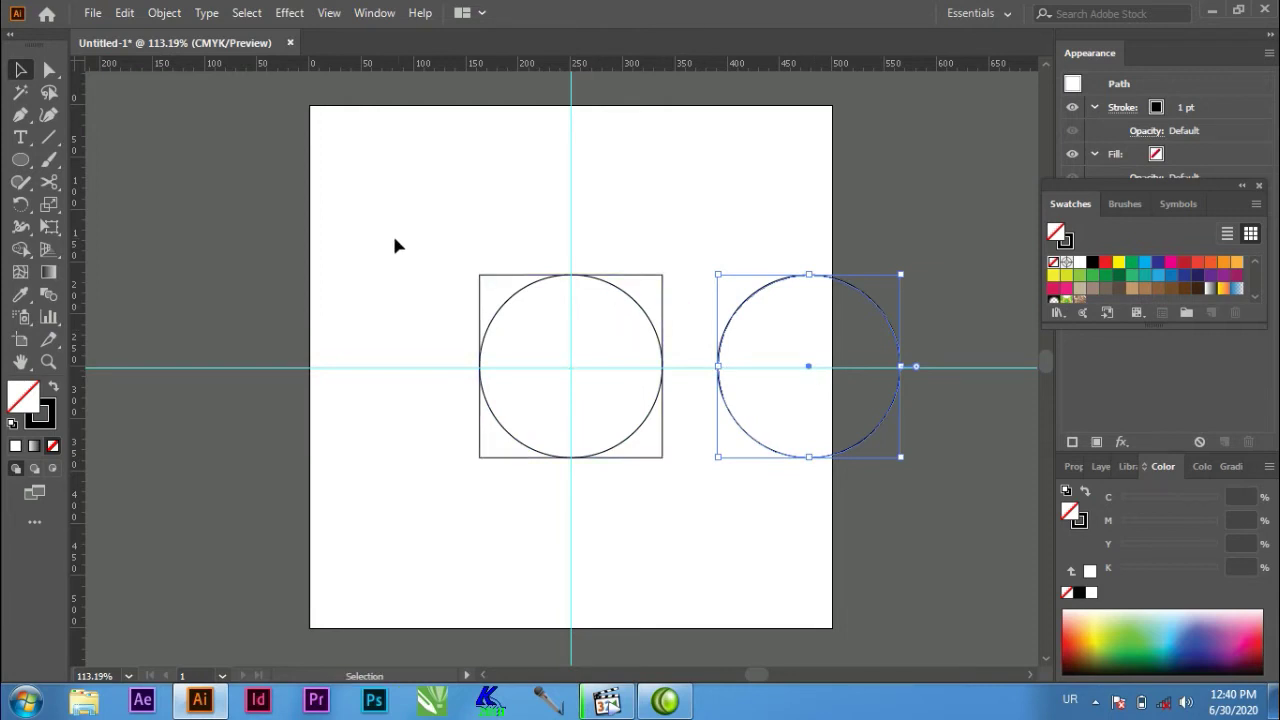
left_click_drag(398, 240, 525, 330)
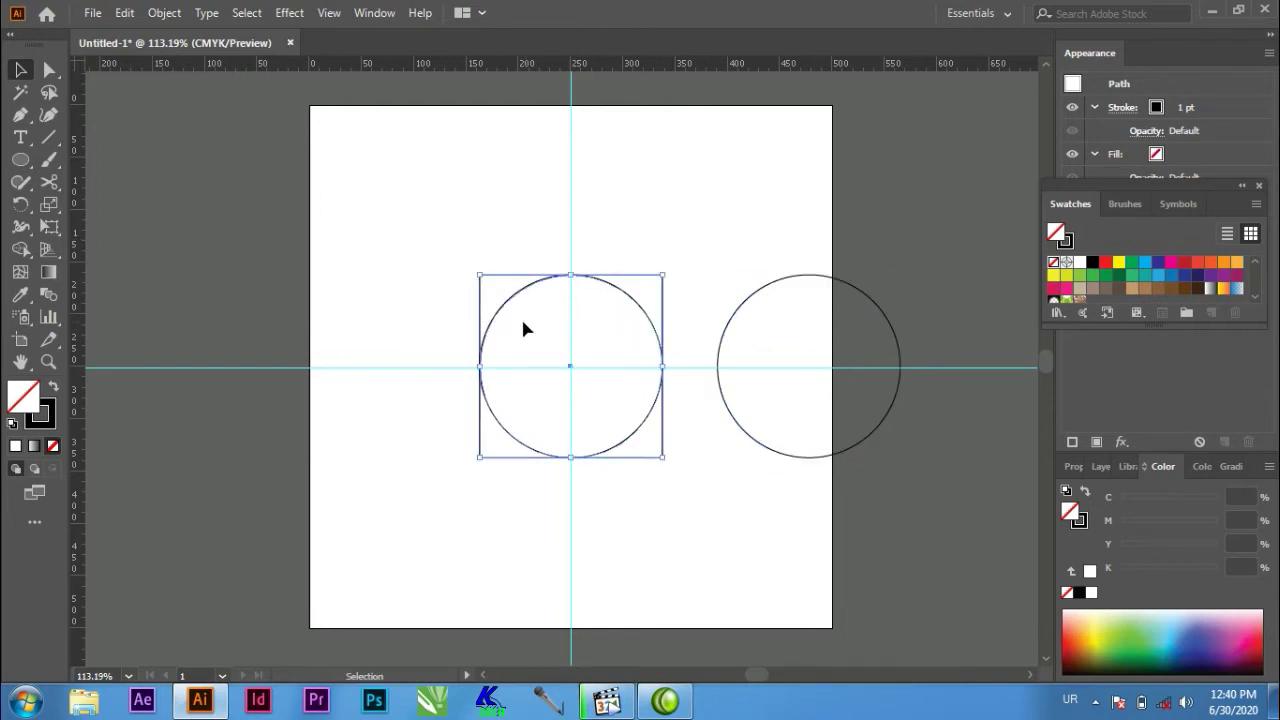
Use Shape Builder to delete three square corners and merge the circle with the top-left corner
left_click(21, 250)
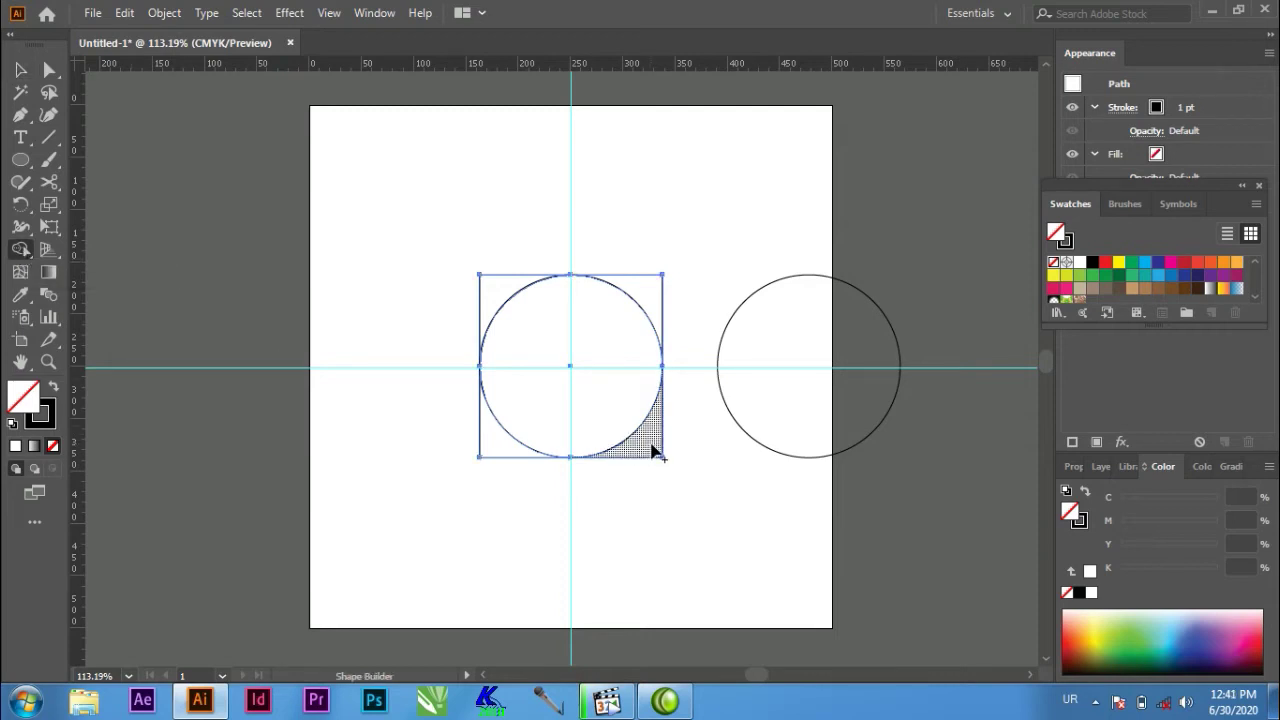
left_click_drag(651, 447, 633, 477)
left_click_drag(560, 502, 557, 510)
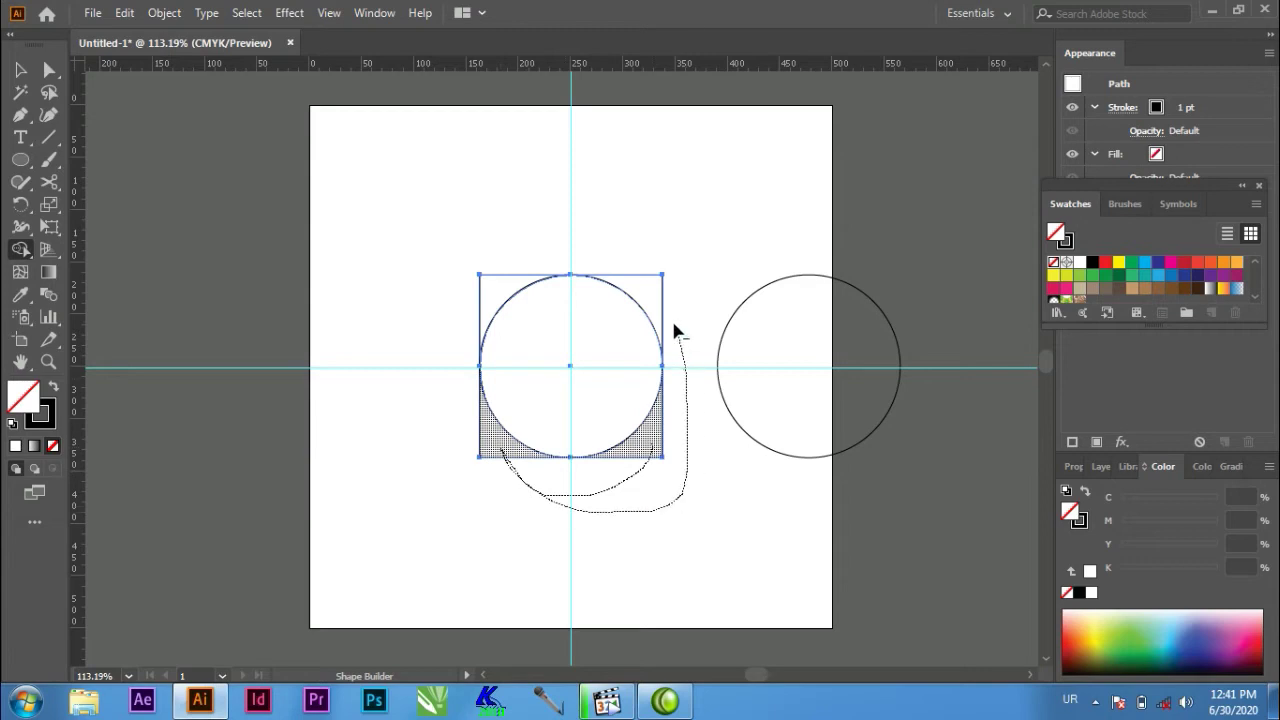
left_click_drag(675, 330, 650, 284)
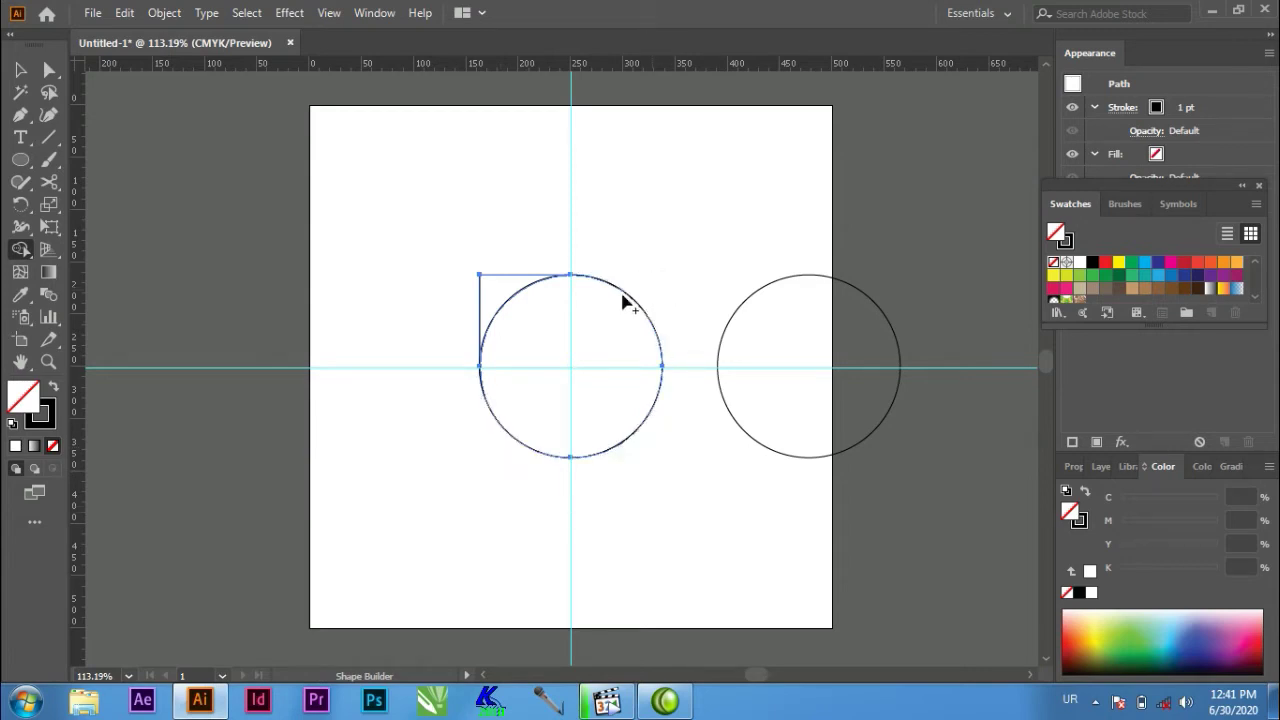
left_click(509, 300)
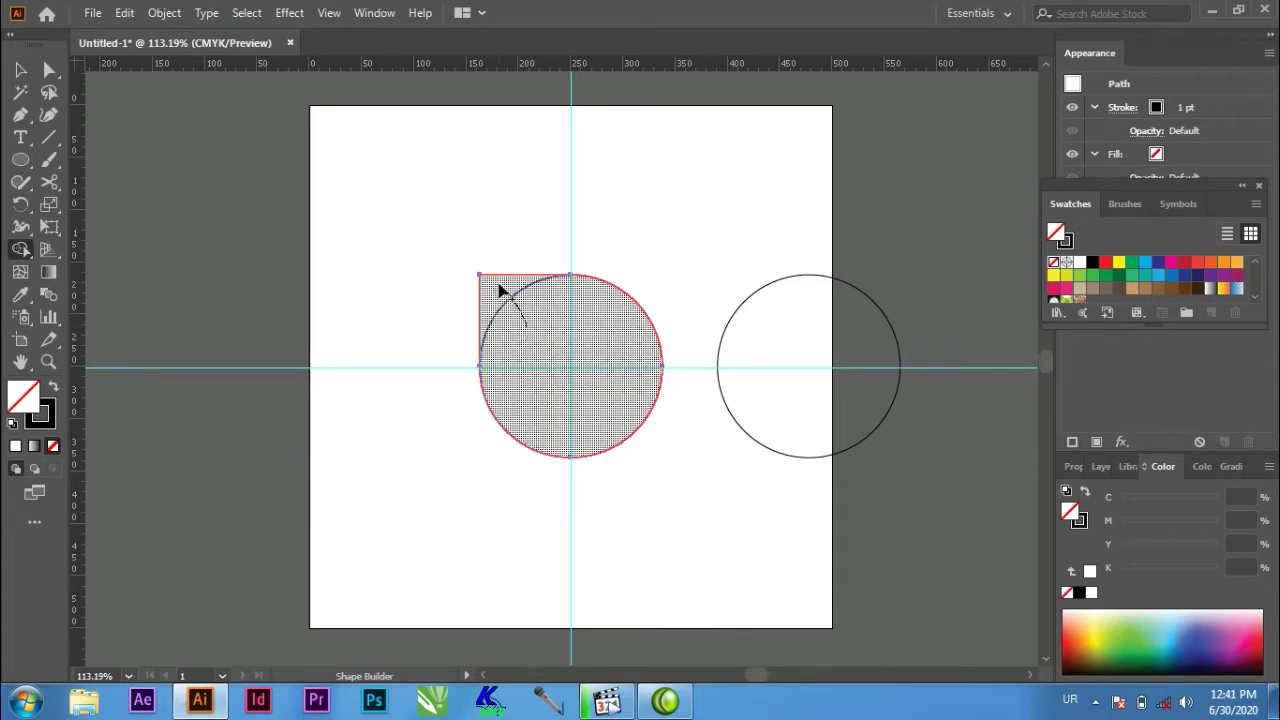
key("v")
left_click(266, 211)
left_click_drag(465, 207, 514, 300)
left_click(330, 220)
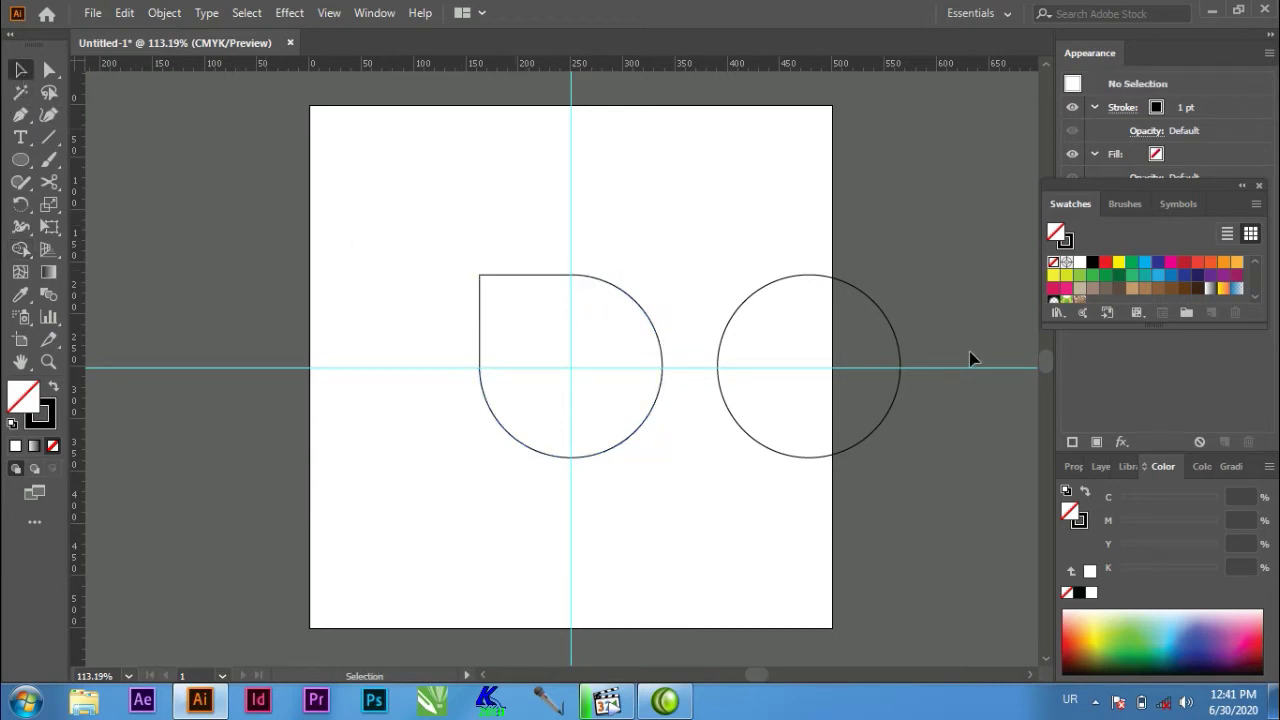
Move the right circle over the teardrop's right side and select both shapes
left_click(900, 341)
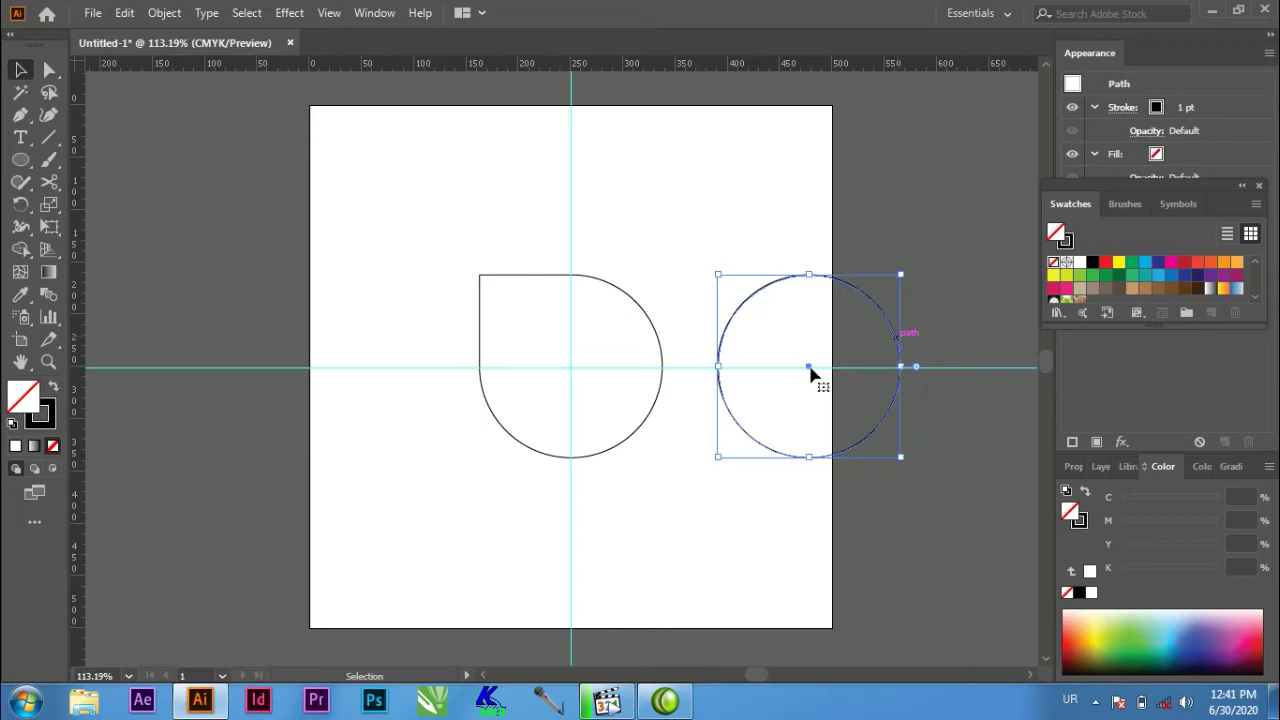
left_click_drag(810, 372, 641, 373)
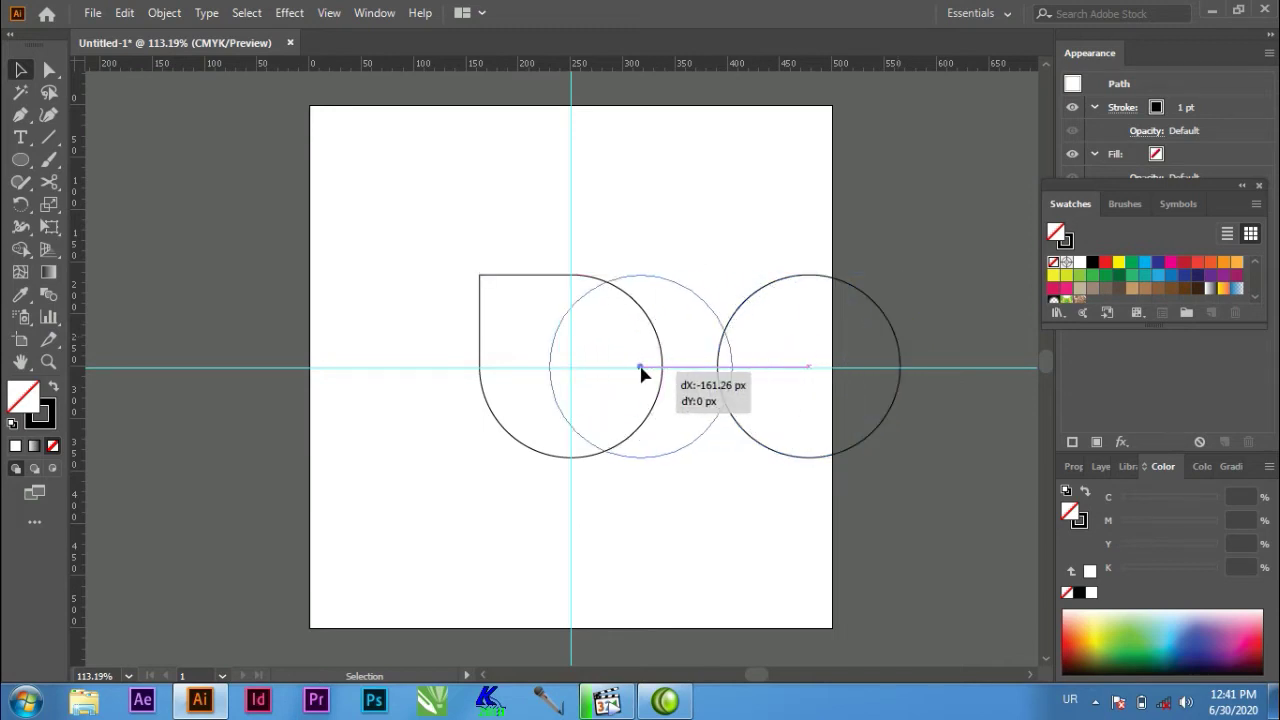
left_click_drag(641, 373, 663, 378)
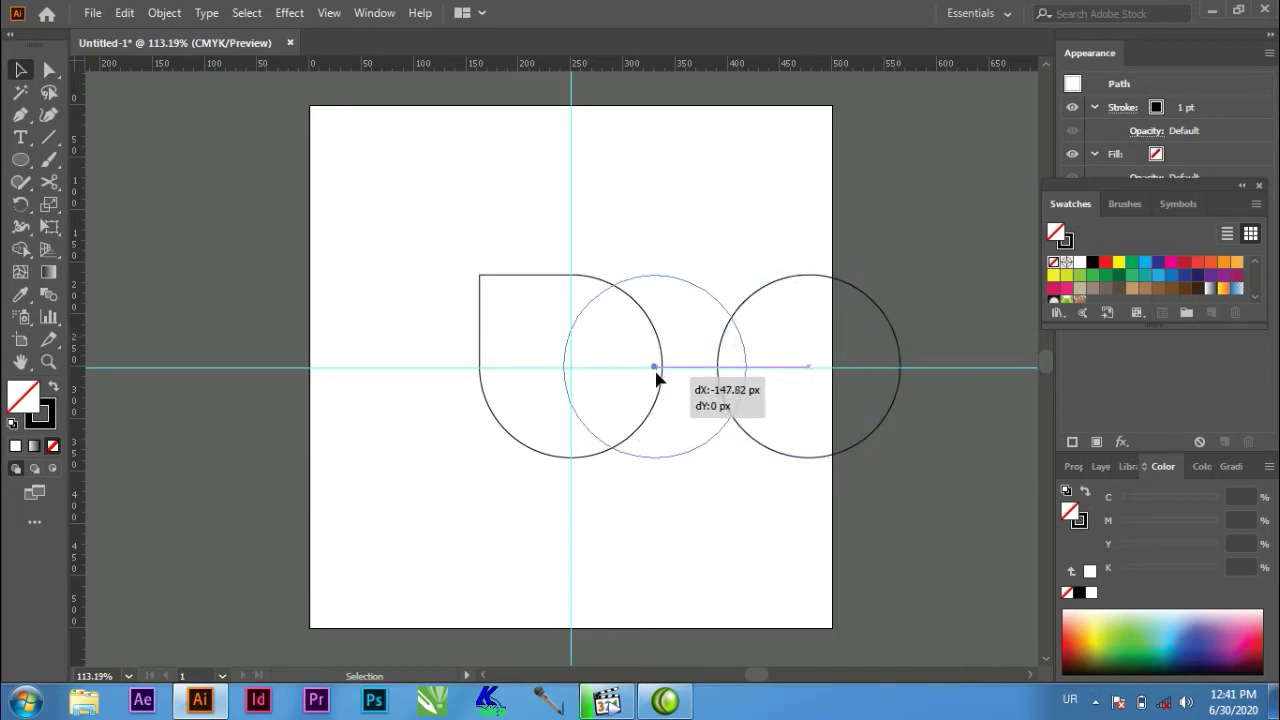
left_click_drag(663, 378, 663, 368)
left_click(767, 235)
left_click_drag(767, 229, 596, 332)
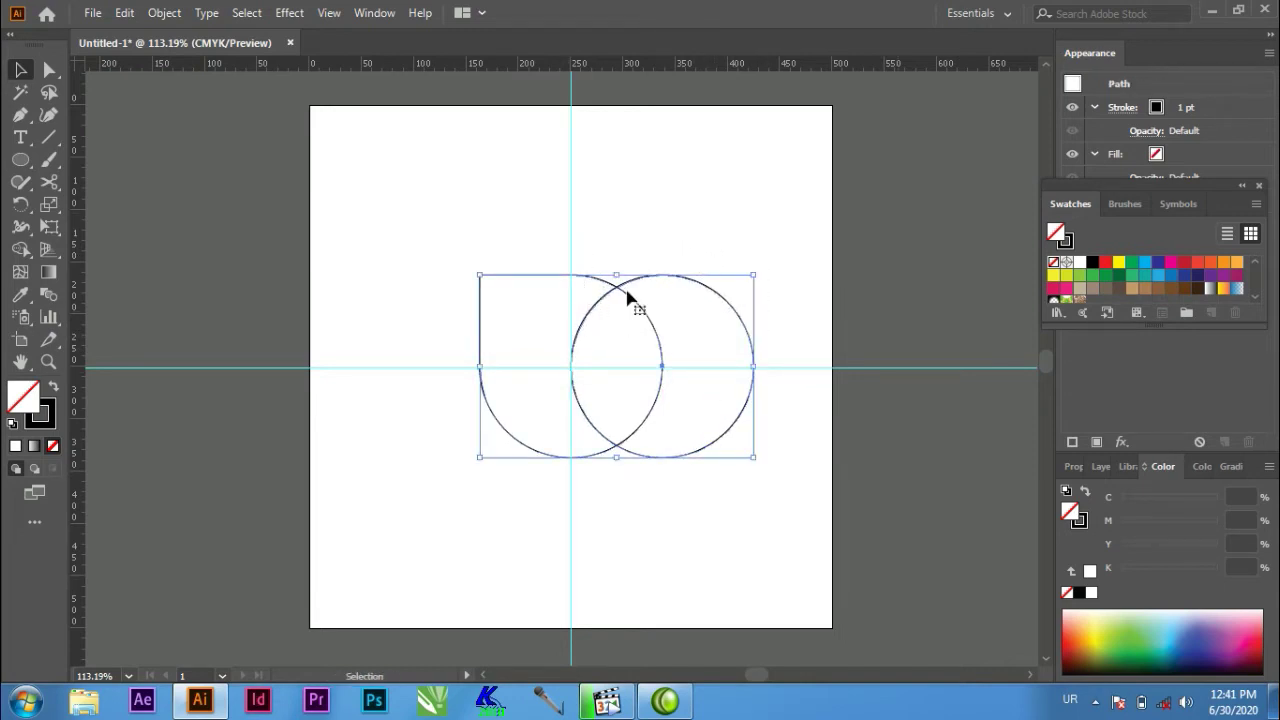
Merge the circle regions with Shape Builder, then delete the circle to leave a bite
left_click(21, 250)
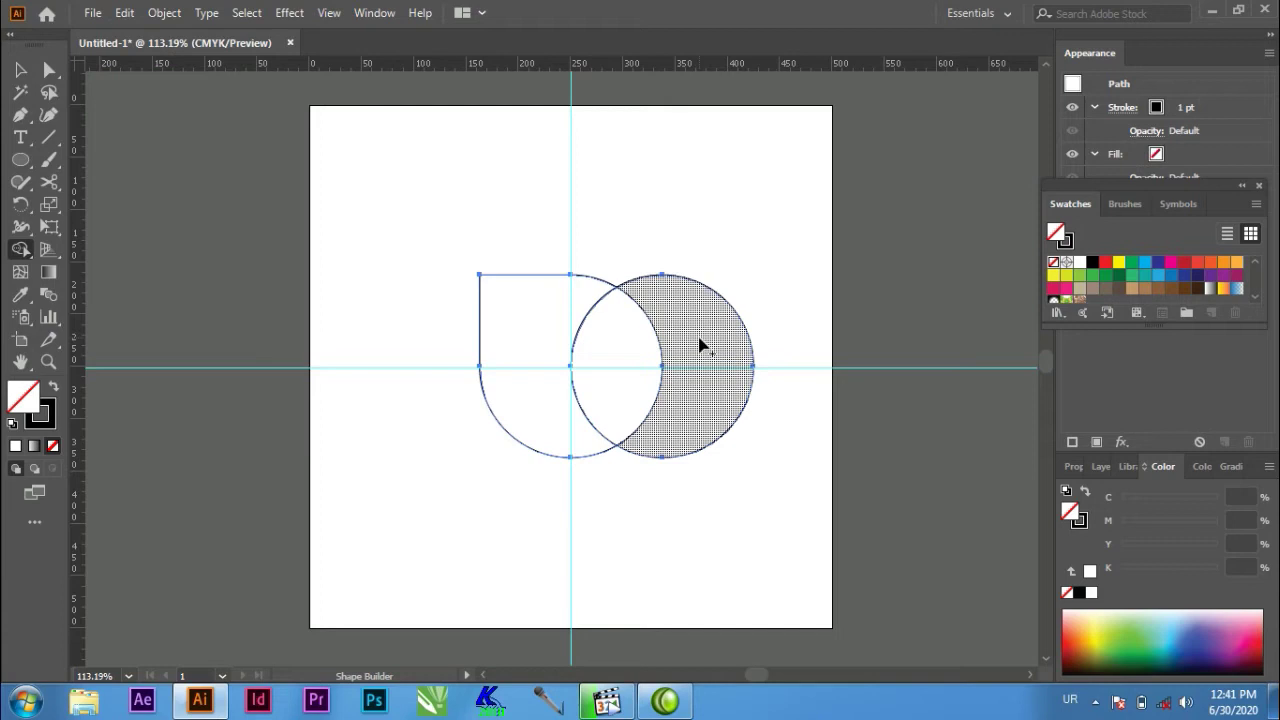
left_click_drag(700, 345, 616, 312)
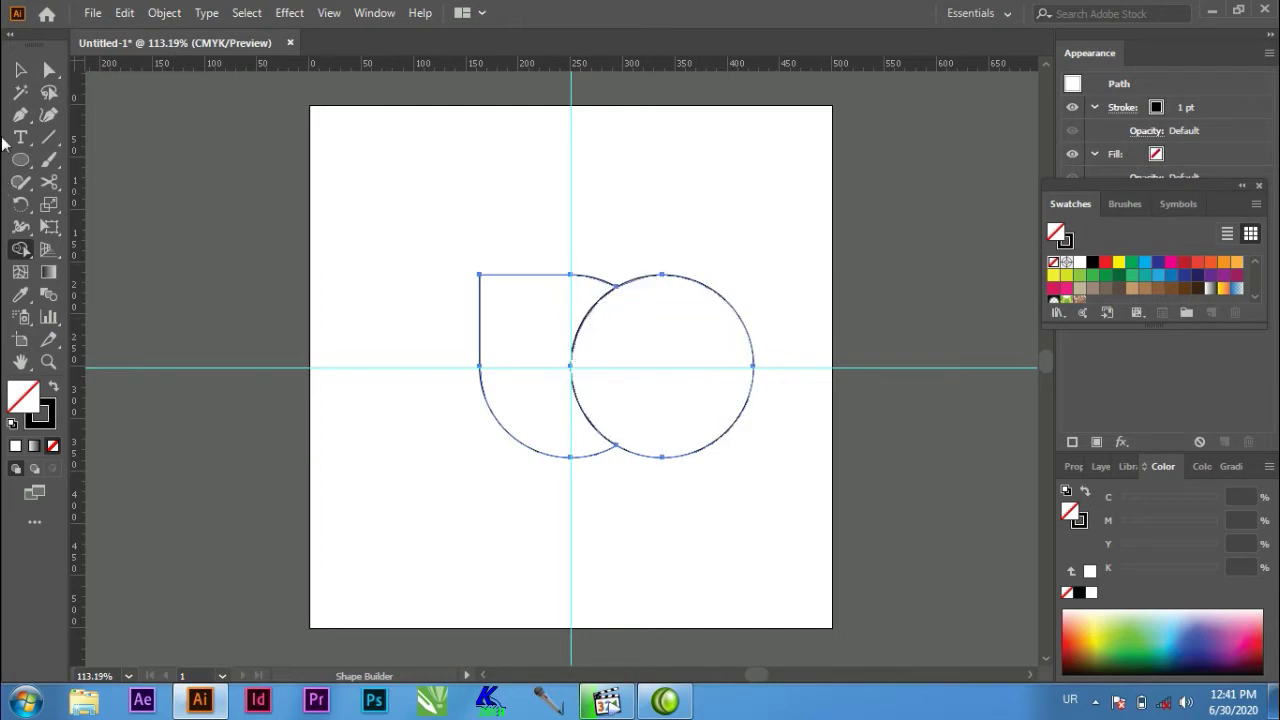
left_click(20, 70)
left_click(791, 253)
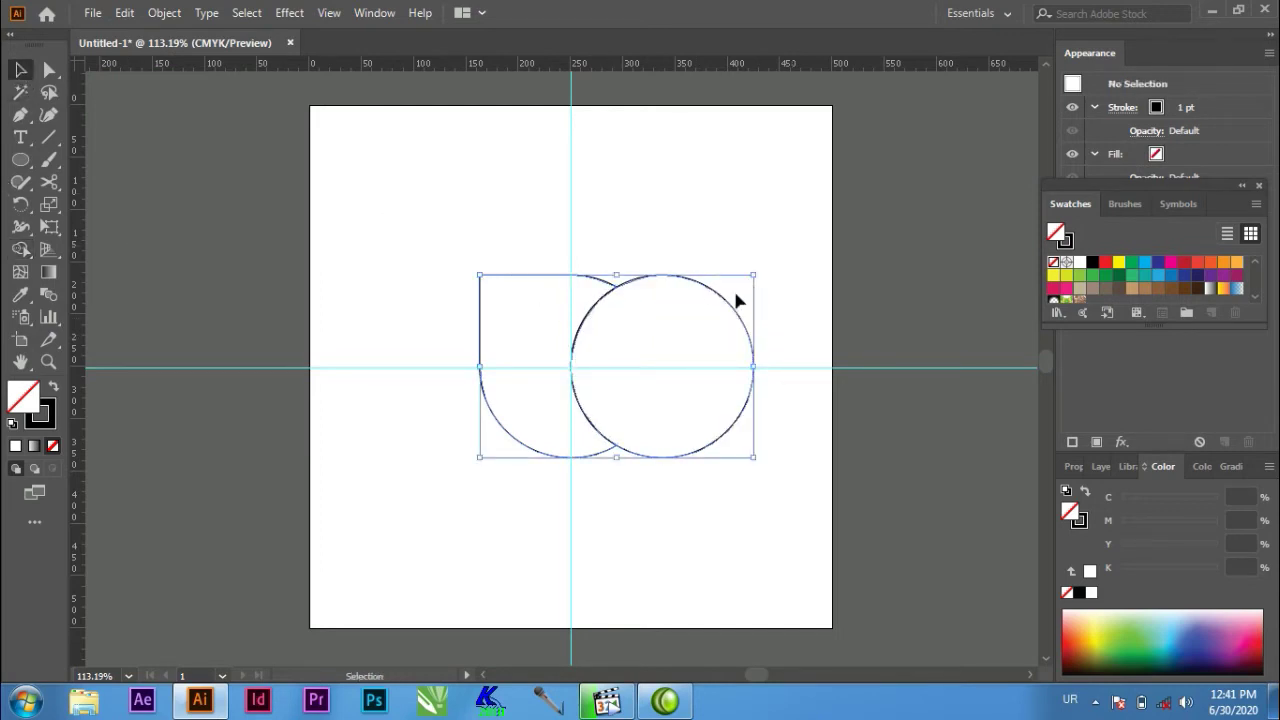
left_click(727, 309)
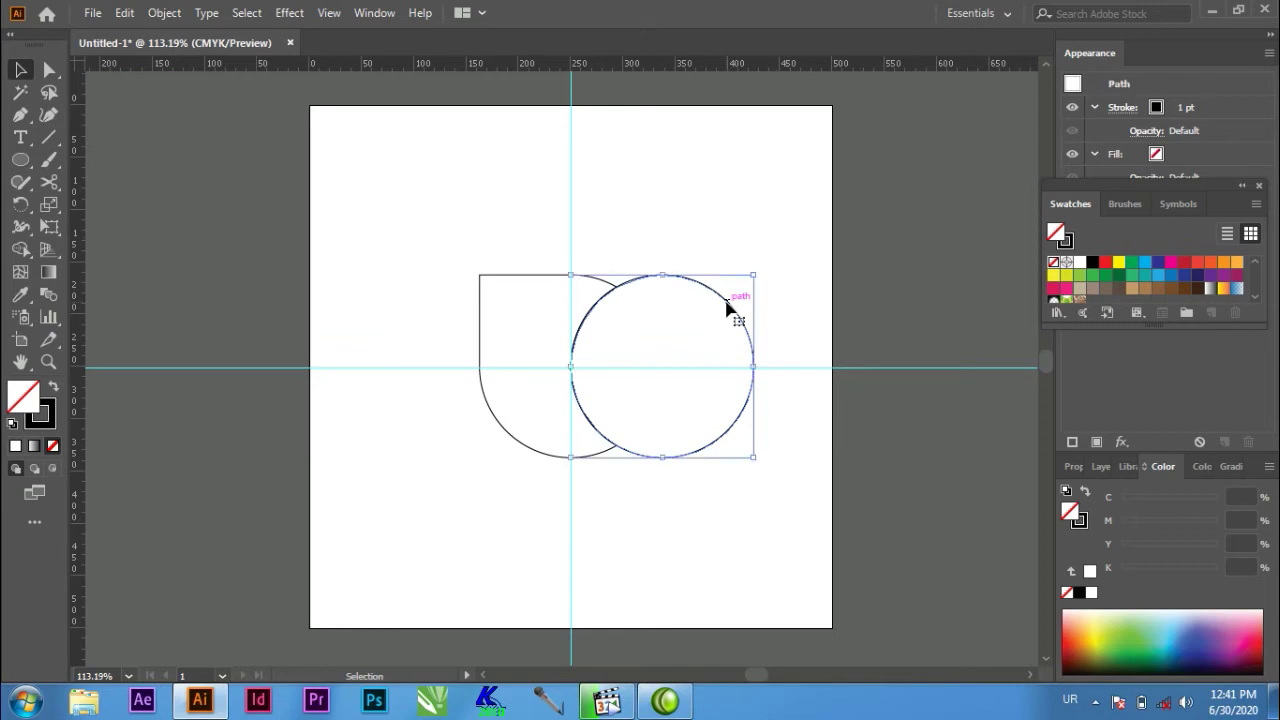
key("Delete")
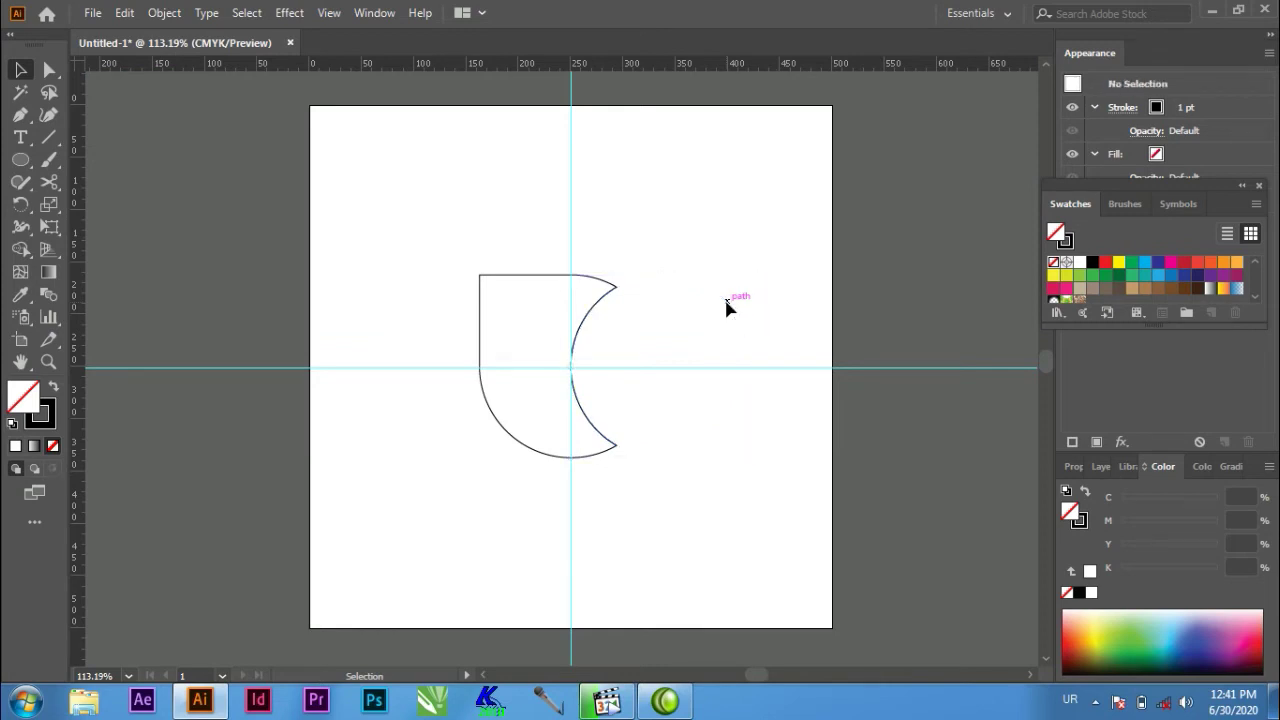
Copy the bitten petal, Paste in Place, and rotate the copy to 315°
left_click(617, 289)
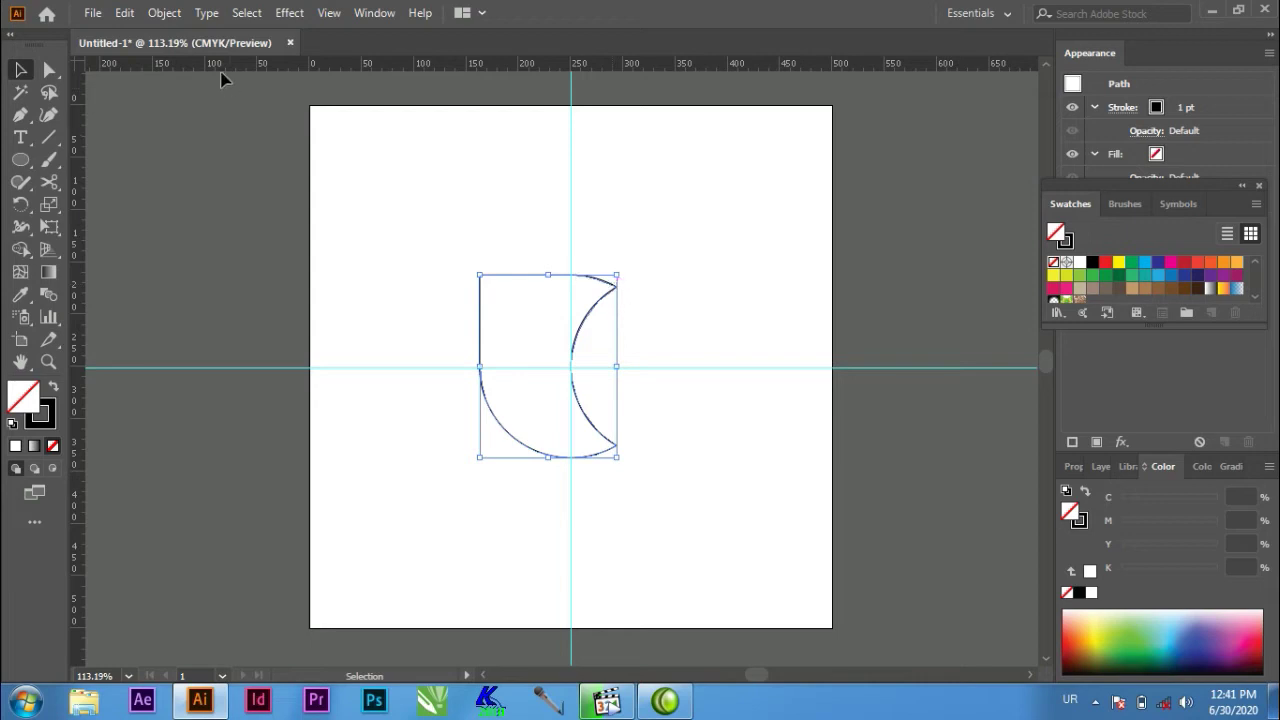
left_click(123, 14)
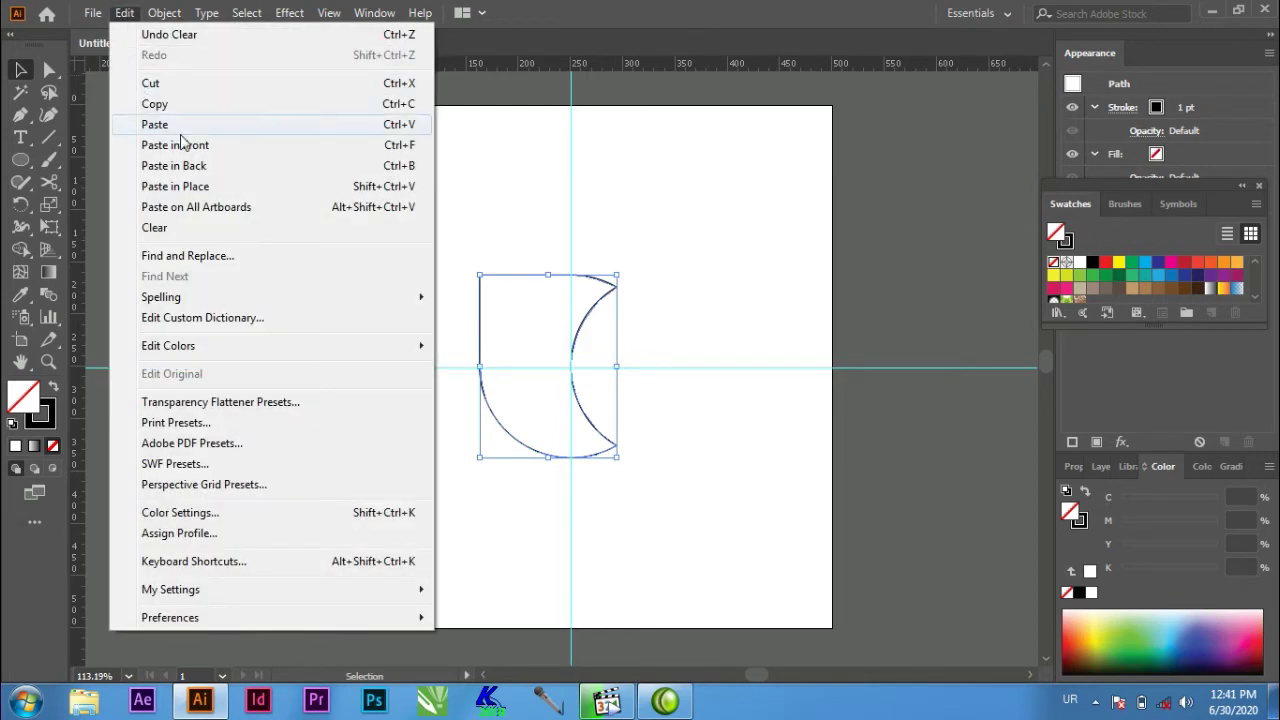
left_click(195, 104)
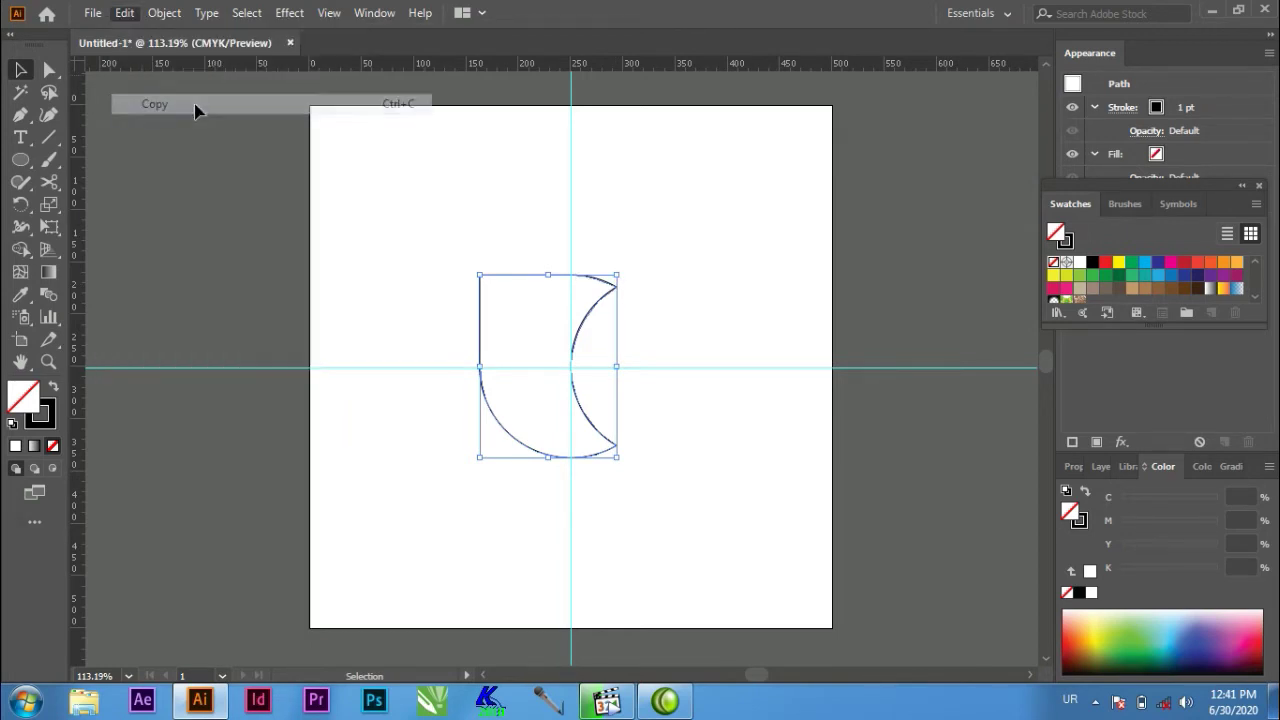
left_click(125, 14)
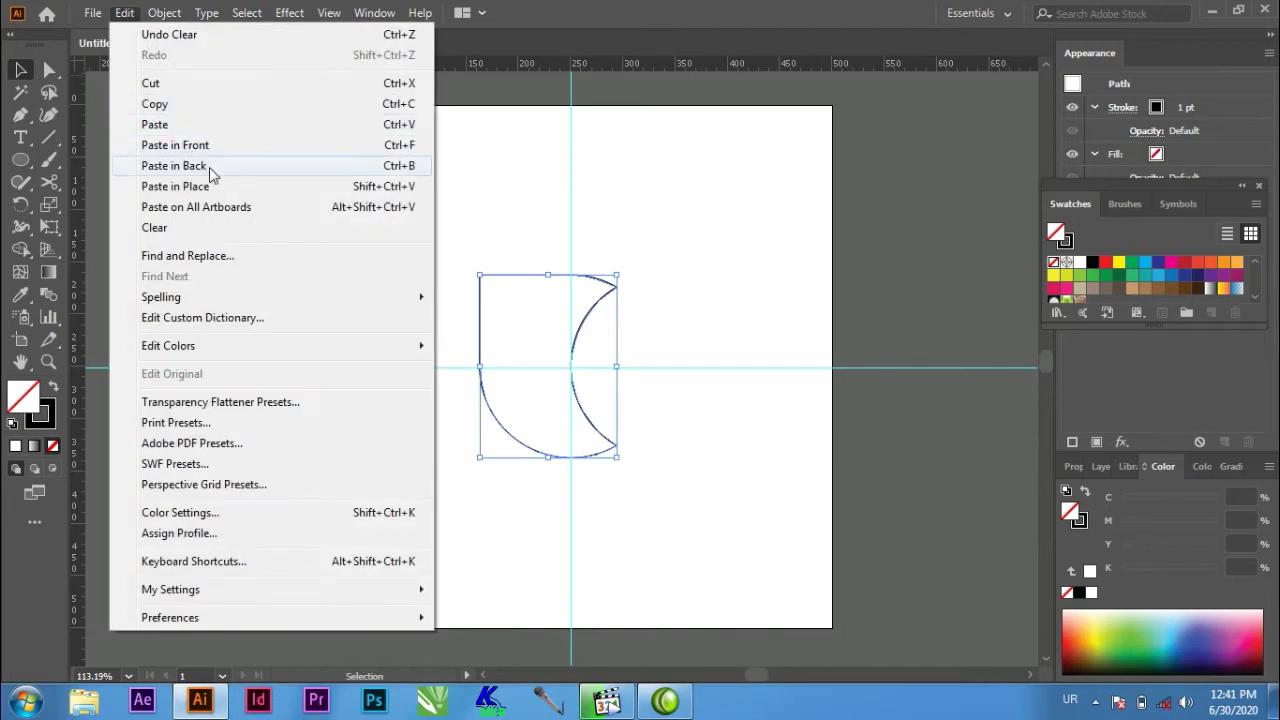
left_click(228, 188)
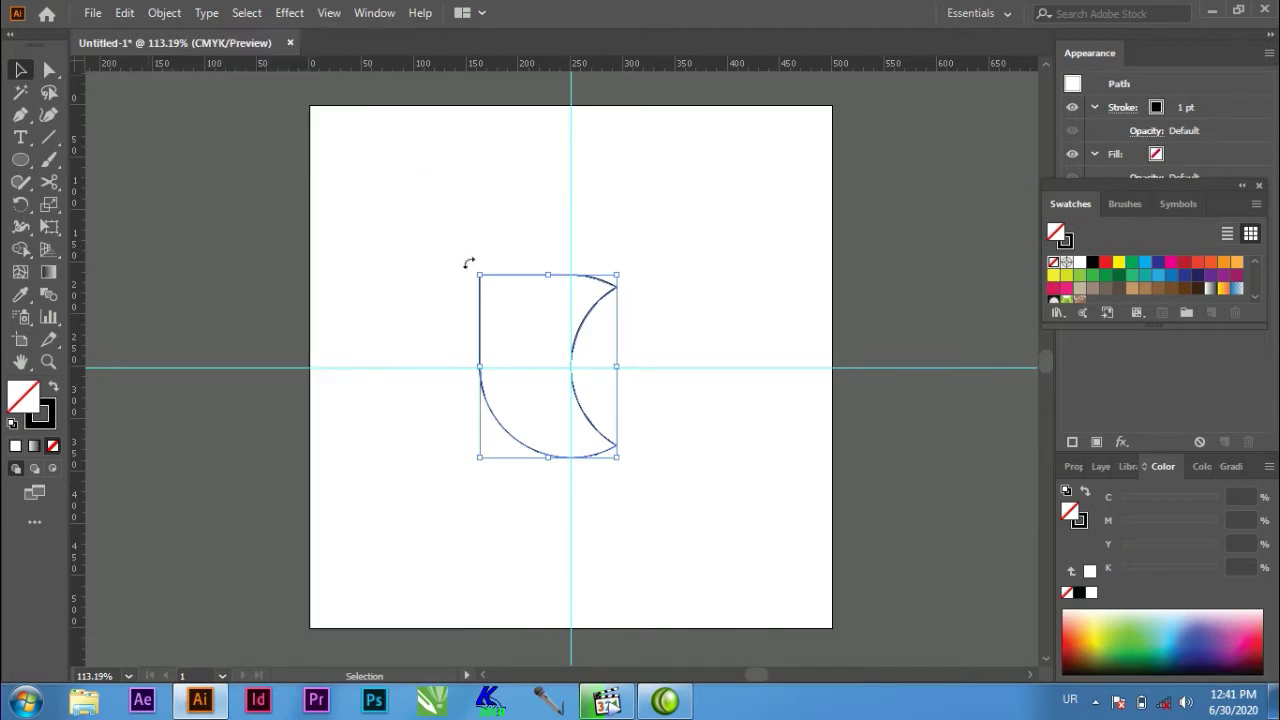
left_click_drag(625, 268, 686, 334)
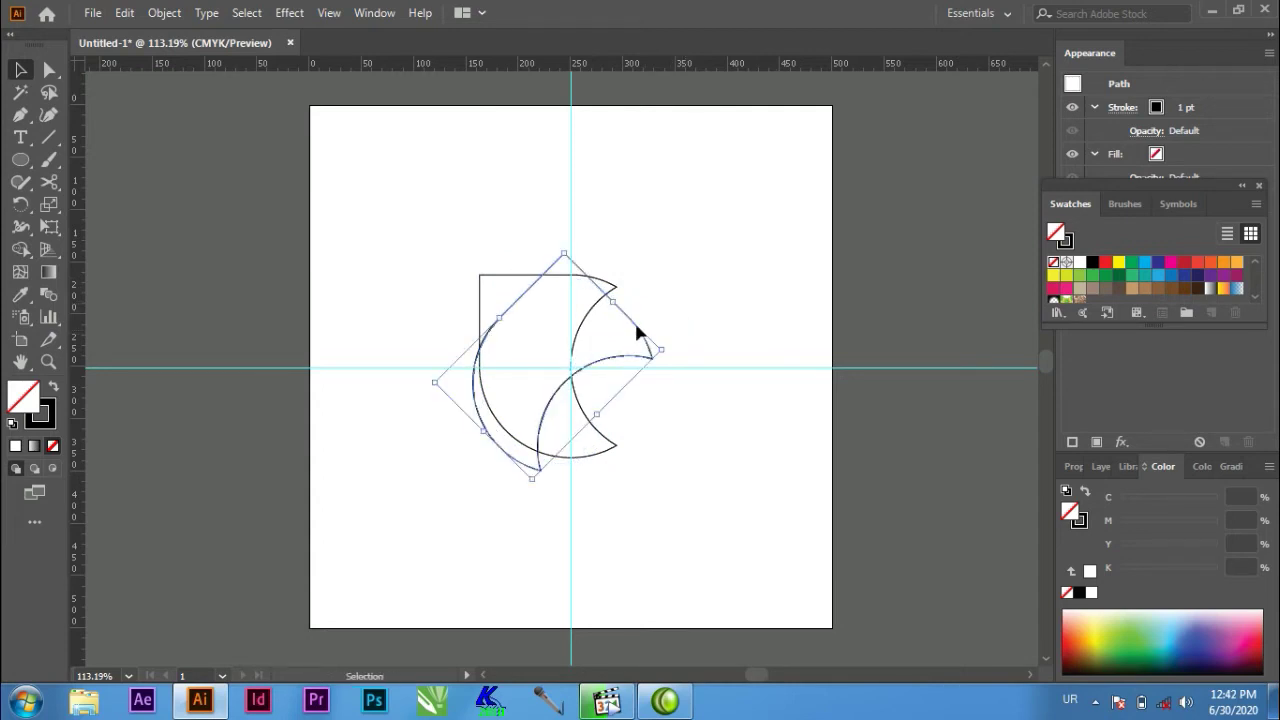
left_click_drag(528, 328, 778, 280)
Move the rotated copy right so it overlaps the original's right side
left_click(640, 323)
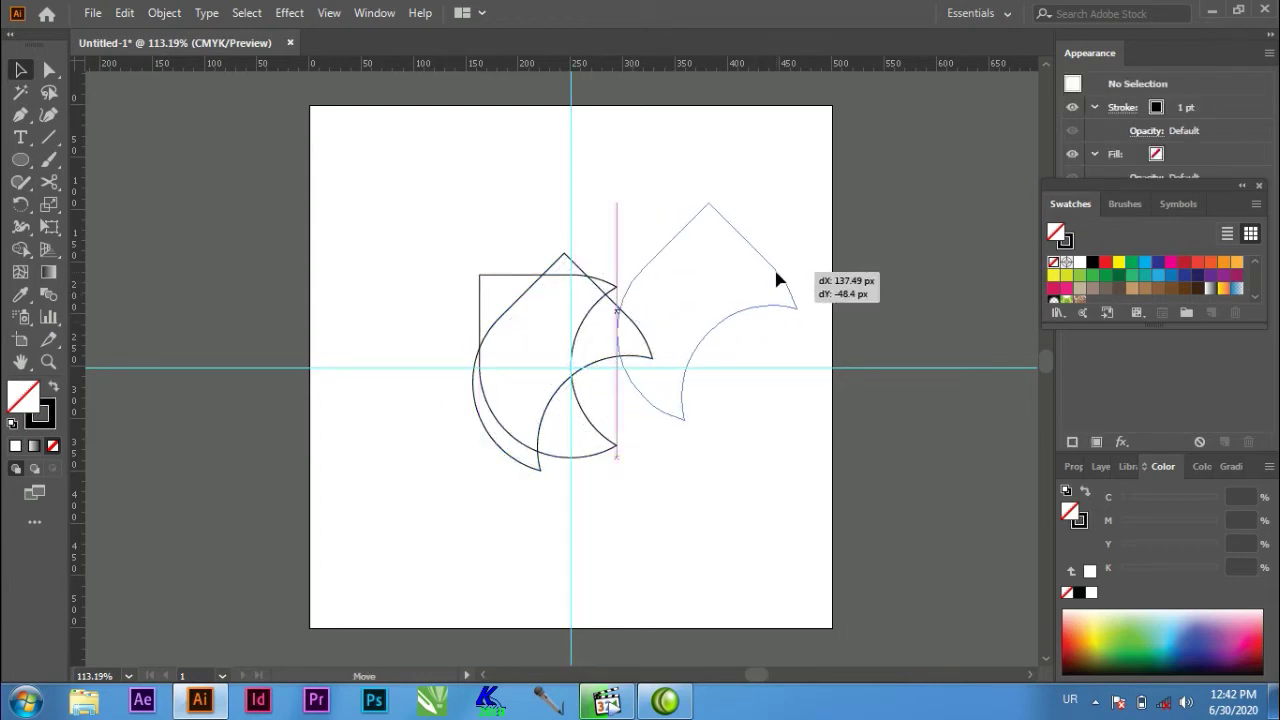
left_click_drag(776, 272, 737, 306)
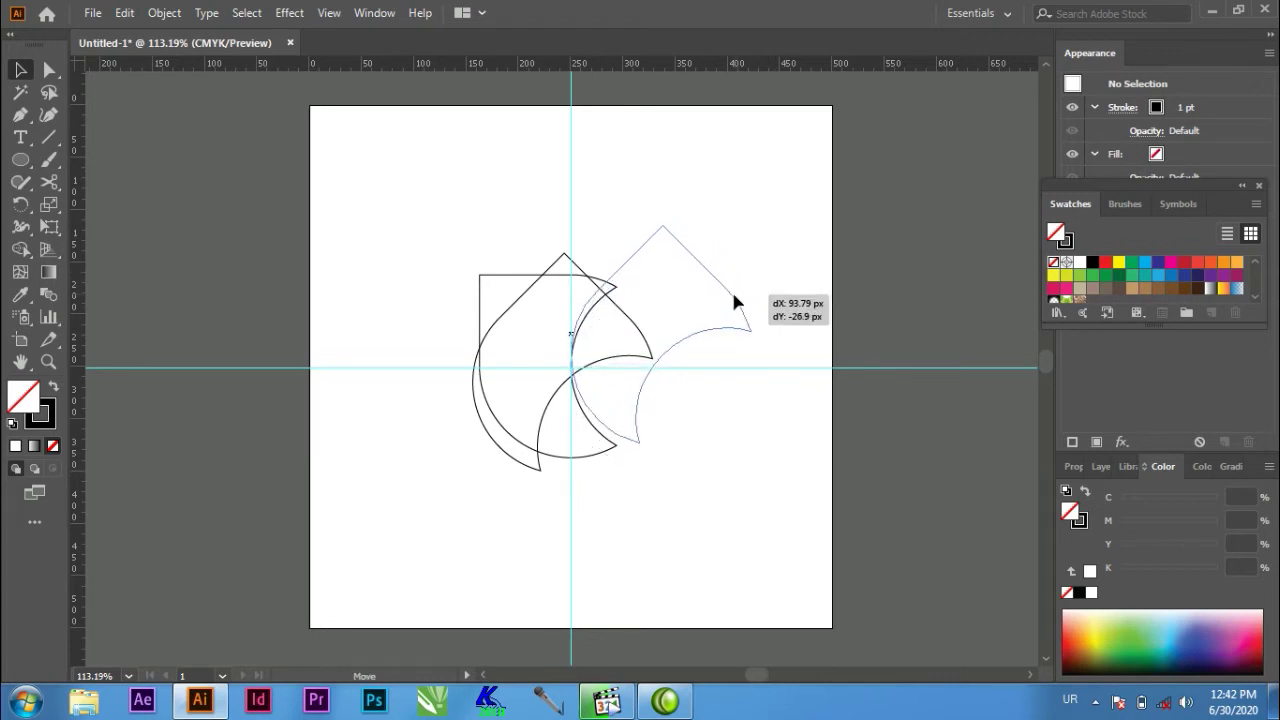
left_click_drag(737, 304, 733, 313)
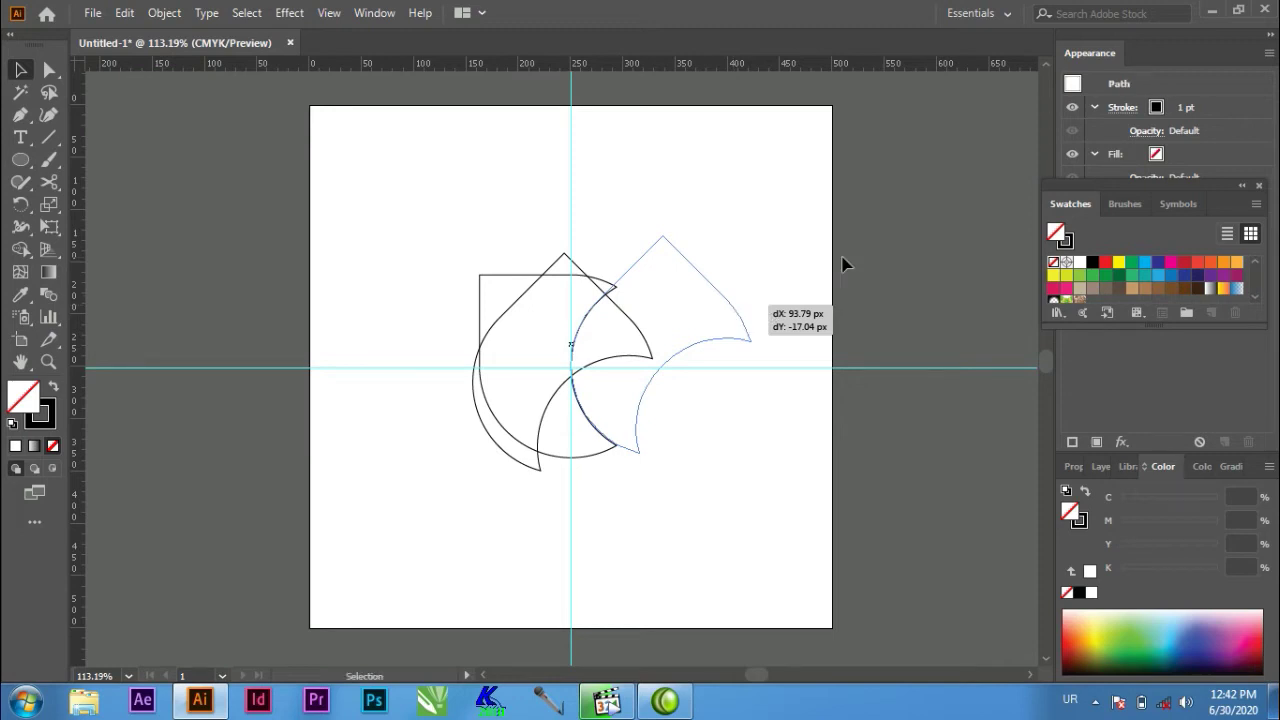
left_click(843, 265)
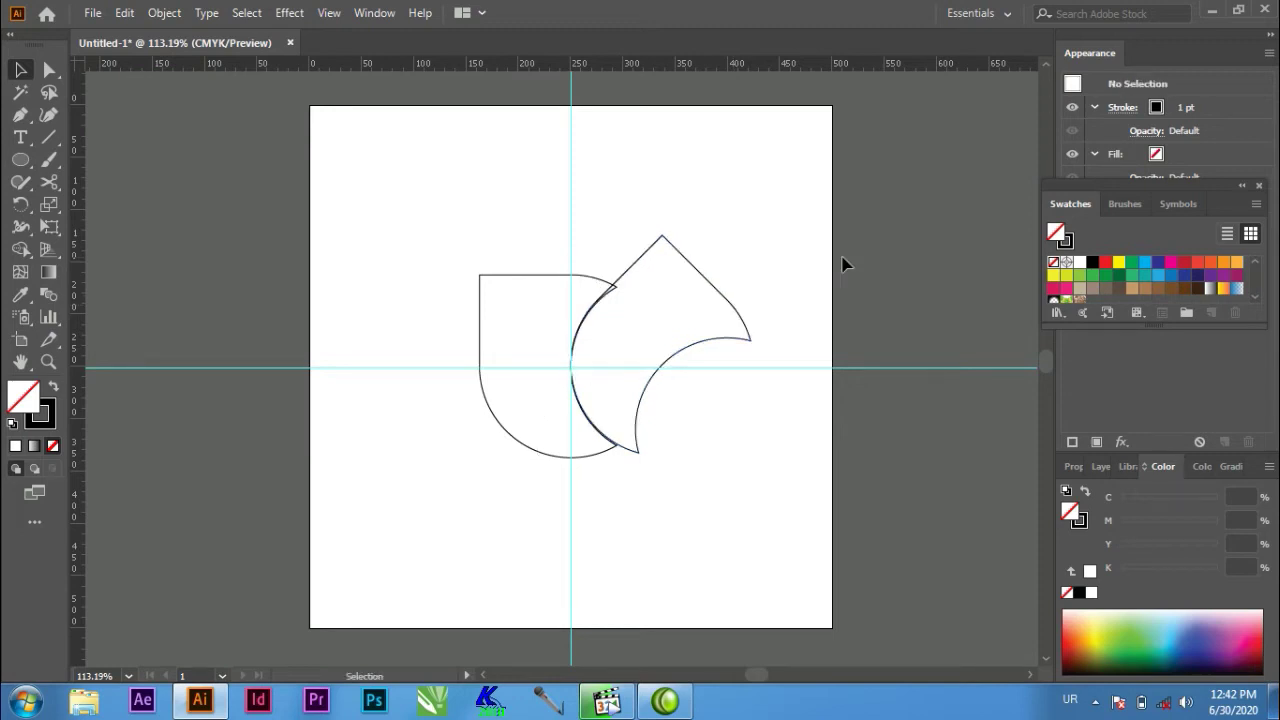
left_click(702, 283)
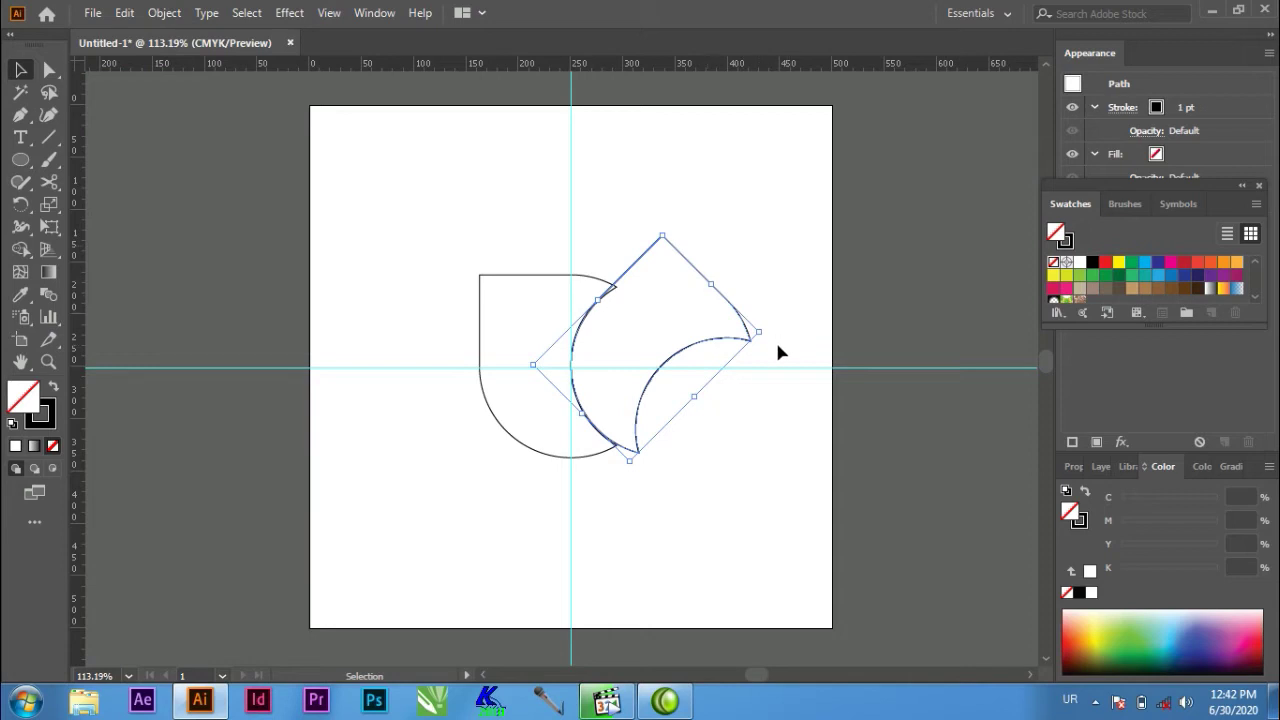
left_click(786, 278)
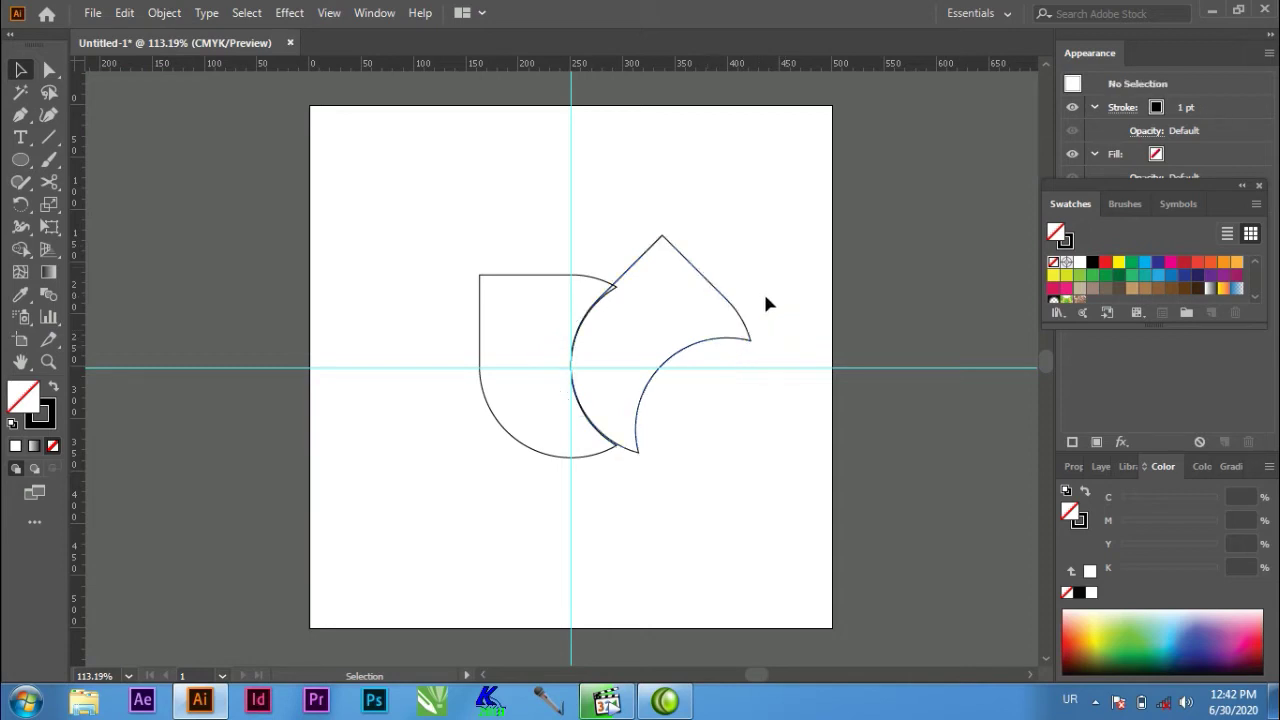
Rotate the copy to 270° and snap it against the original's curve with top edges level
left_click_drag(713, 283, 759, 279)
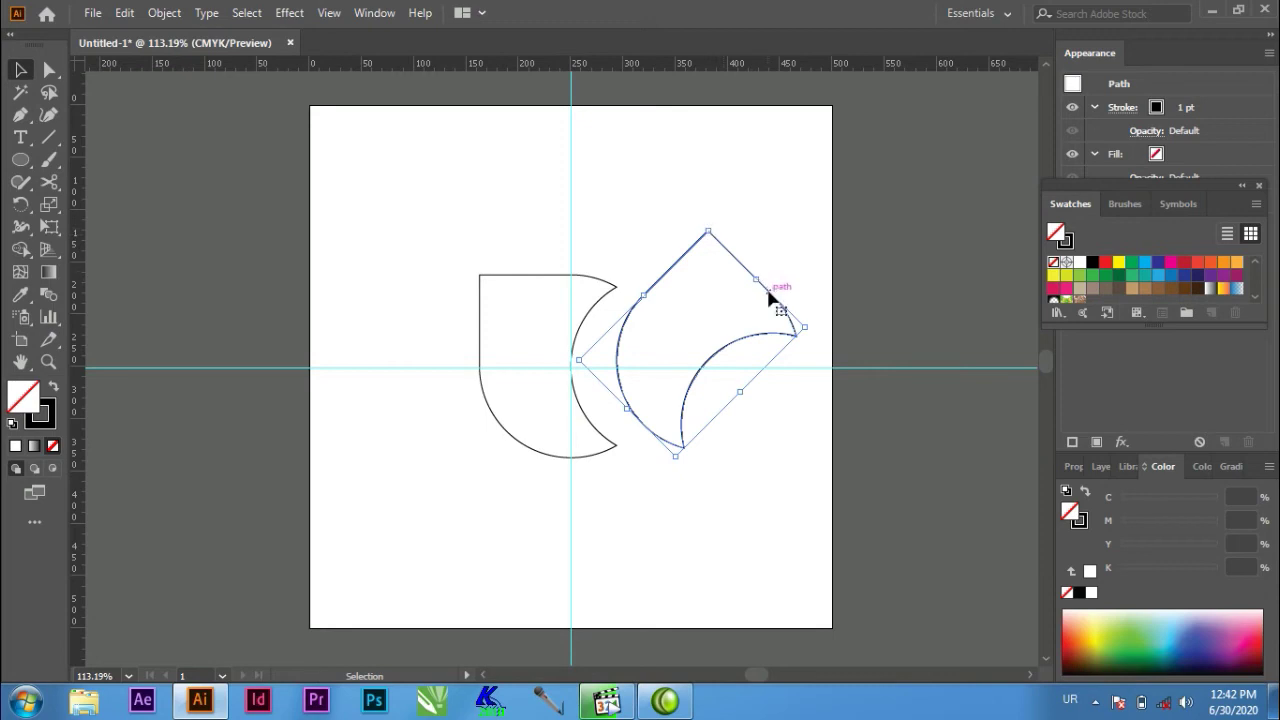
mouse_move(733, 261)
left_mouse_down()
mouse_move(685, 270)
mouse_move(670, 254)
left_mouse_up()
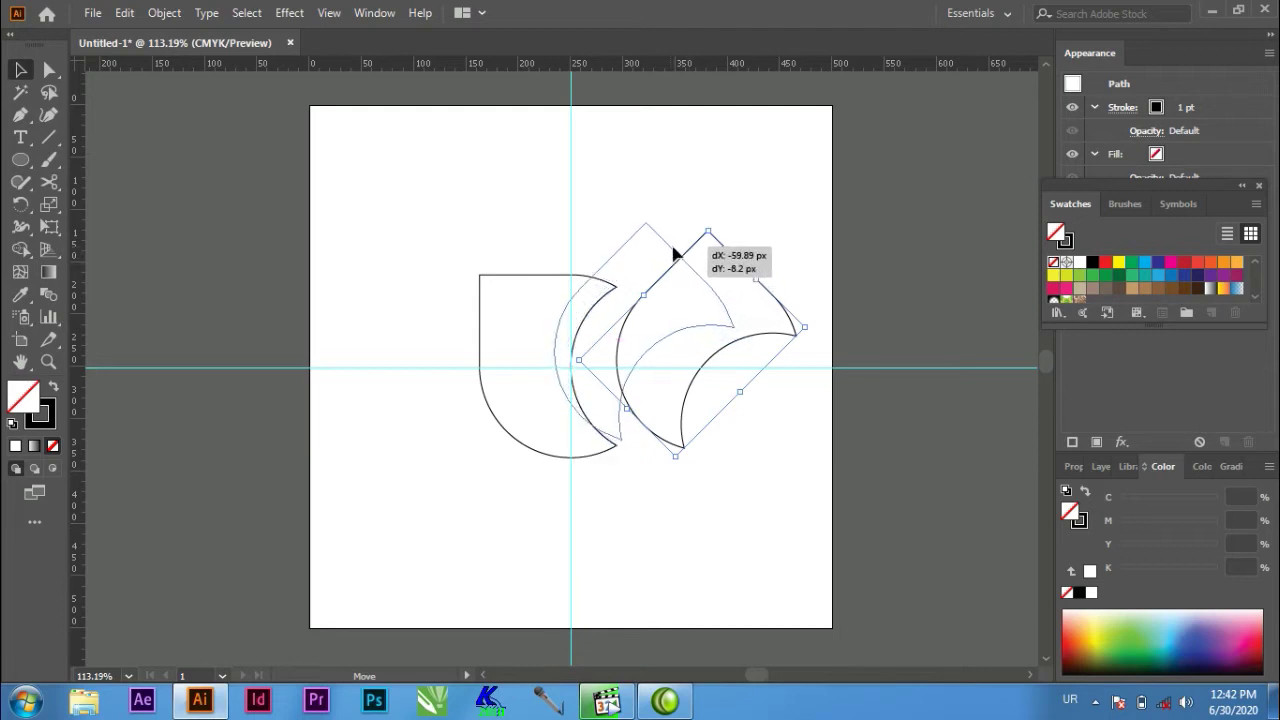
left_click_drag(670, 254, 686, 258)
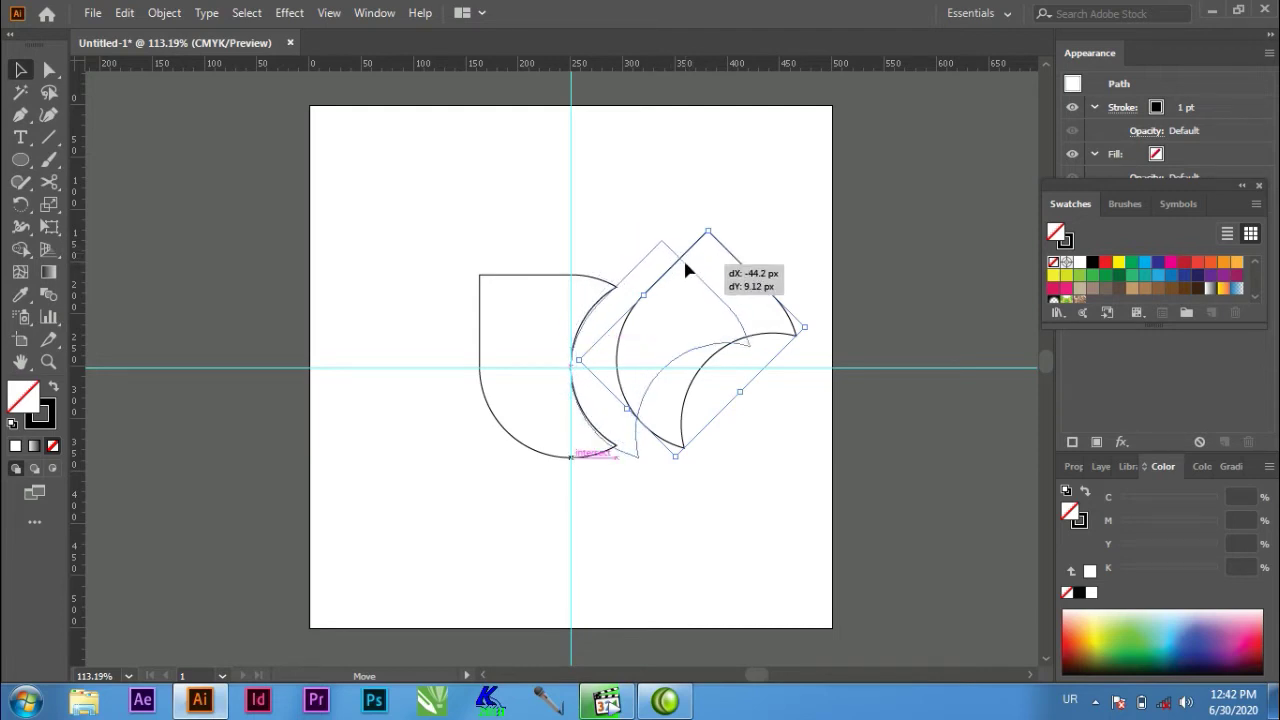
left_click_drag(686, 258, 707, 237)
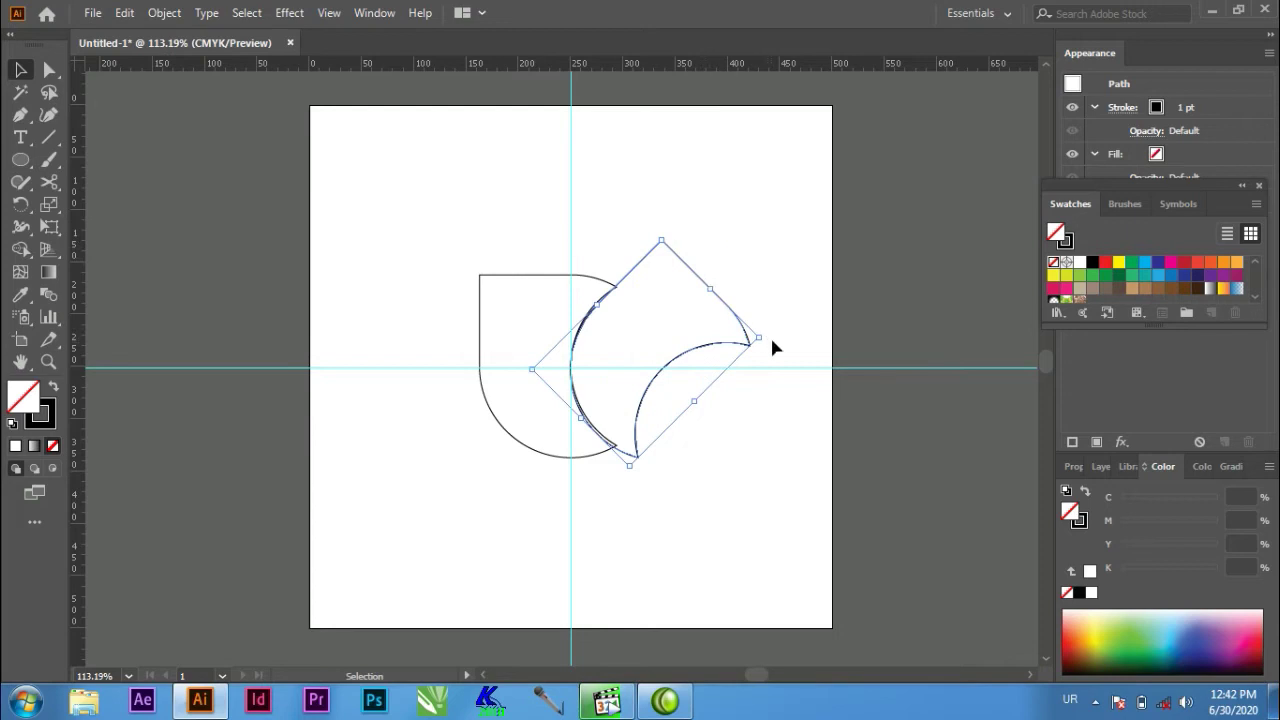
mouse_move(769, 336)
left_mouse_down()
mouse_move(777, 386)
mouse_move(780, 354)
mouse_move(801, 407)
mouse_move(786, 398)
left_mouse_up()
mouse_move(697, 296)
left_mouse_down()
mouse_move(723, 277)
mouse_move(705, 291)
left_mouse_up()
left_click(788, 245)
left_click_drag(701, 289, 717, 278)
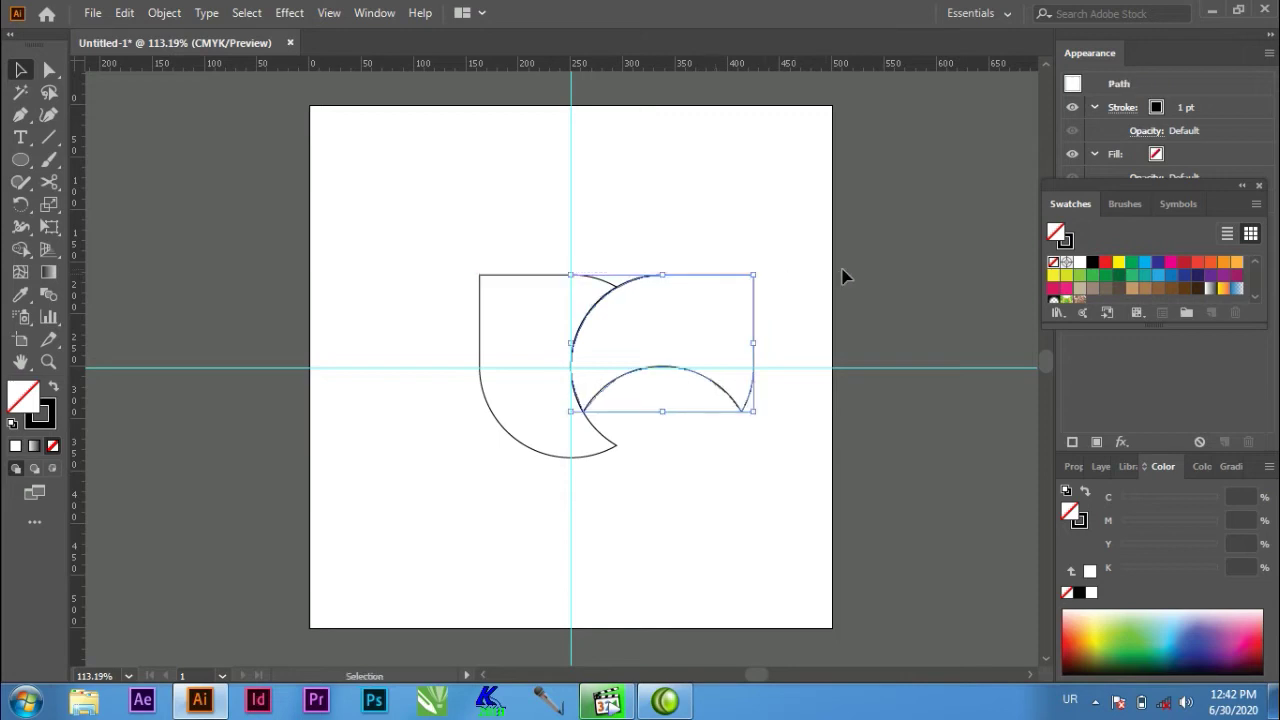
left_click(848, 282)
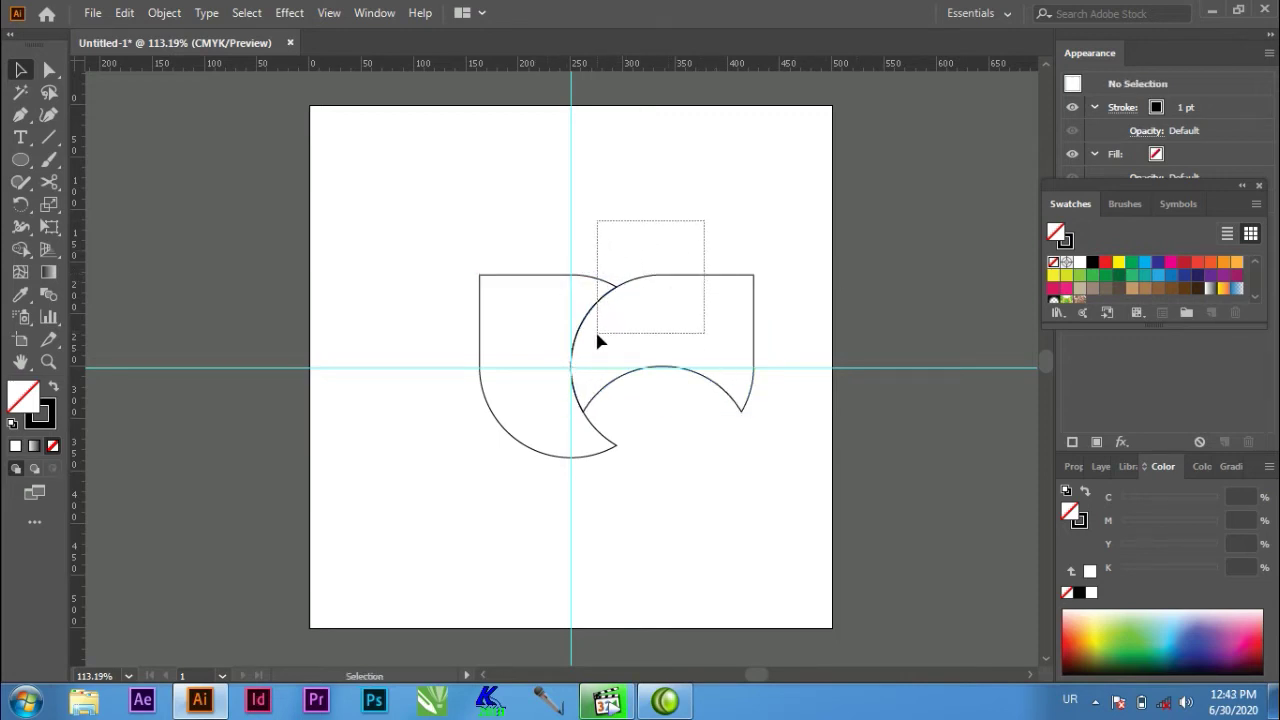
Reflect both petals across the Horizontal (0°) axis as a copy
left_click_drag(643, 283, 597, 337)
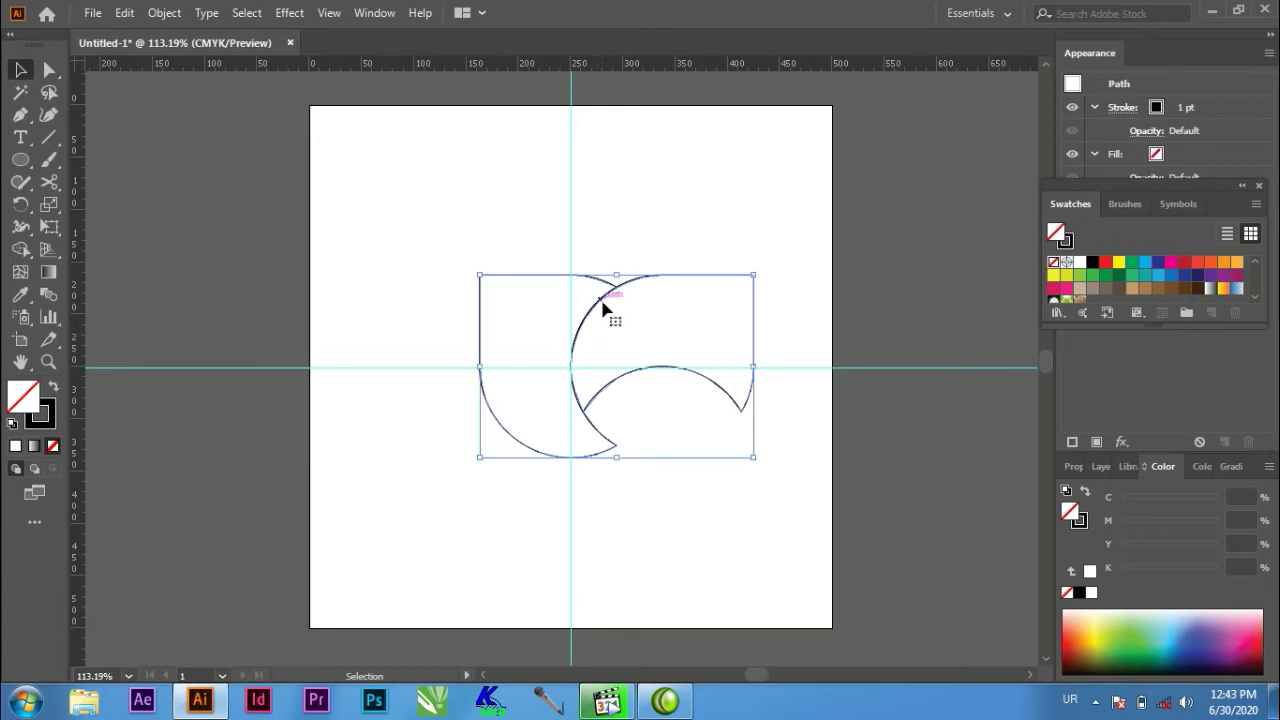
right_click(603, 292)
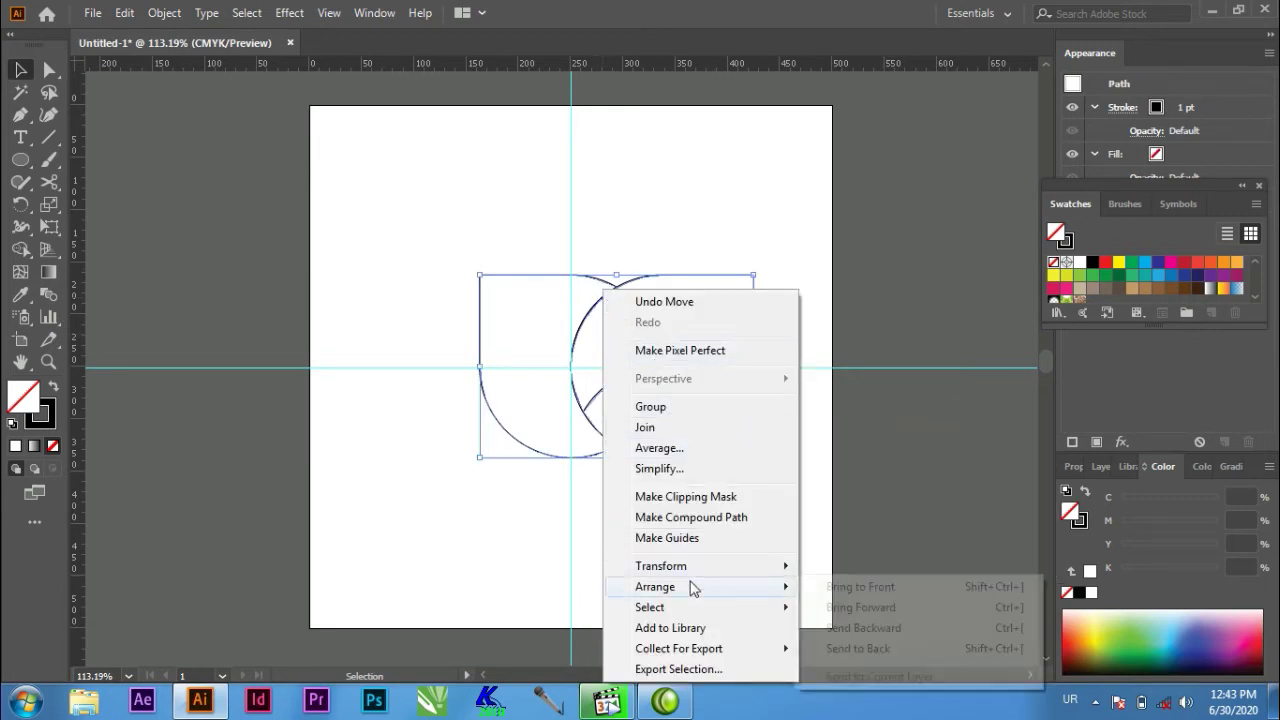
mouse_move(661, 566)
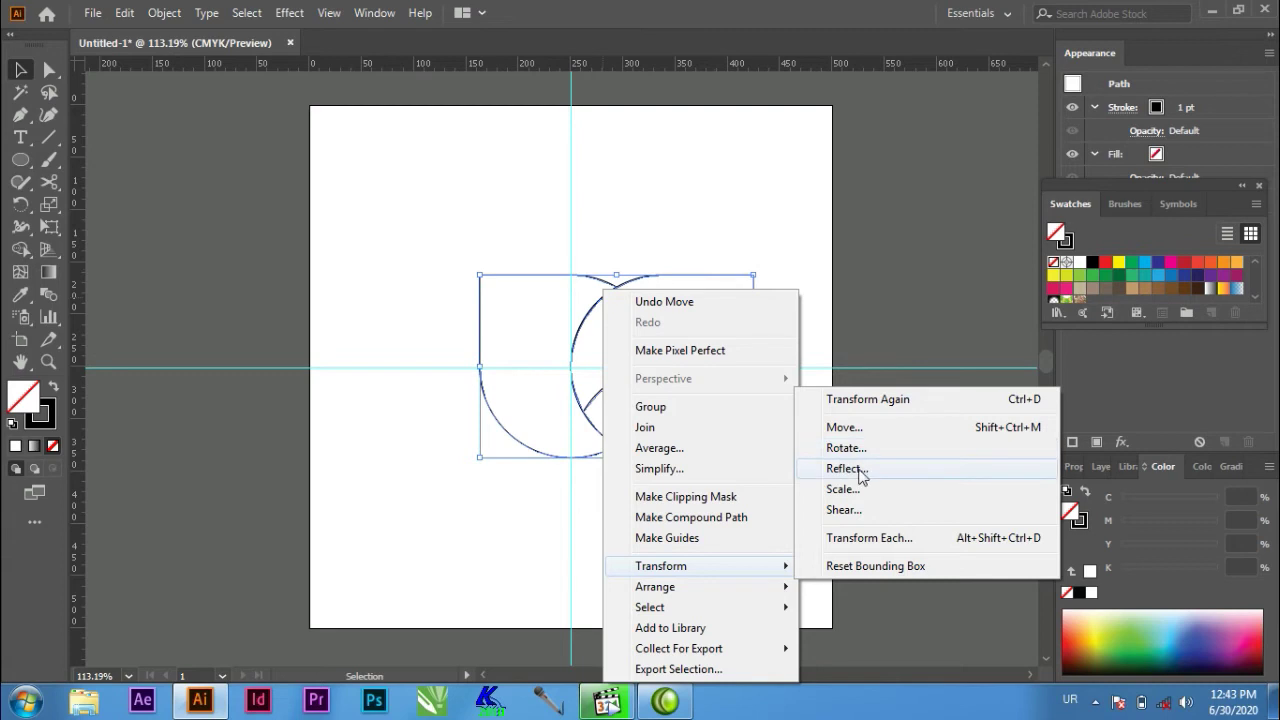
left_click(858, 472)
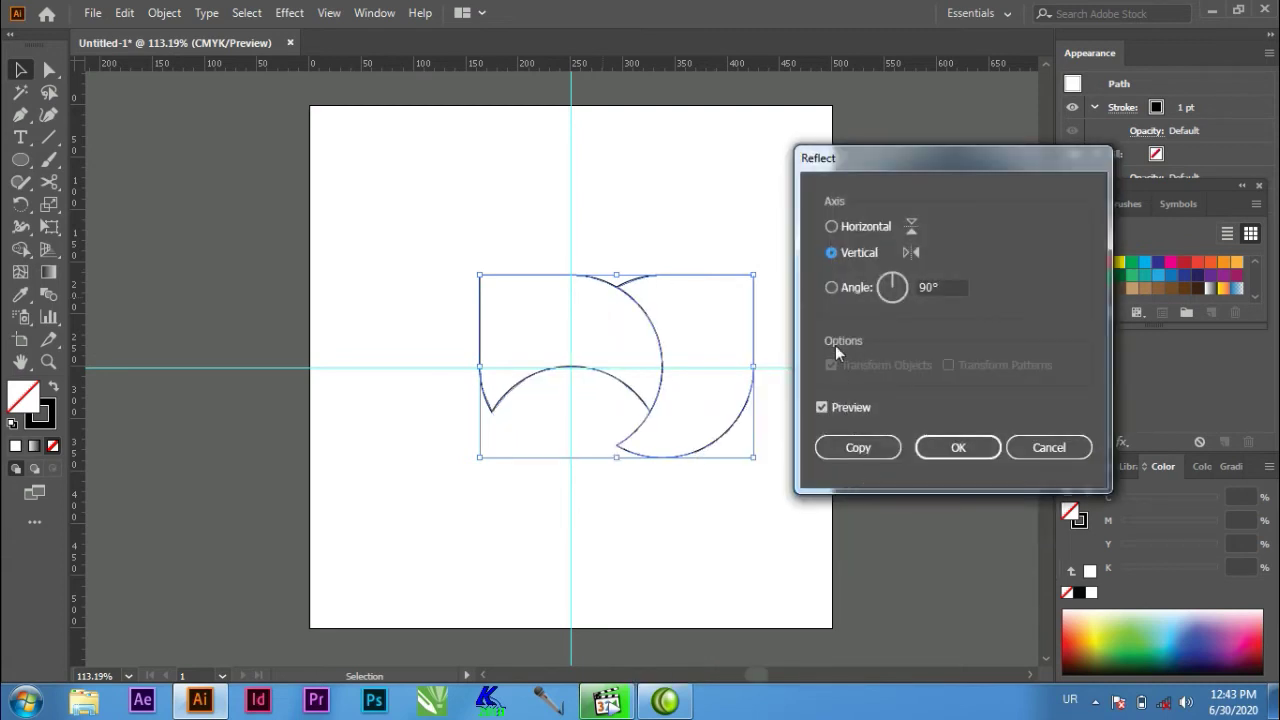
left_click(831, 226)
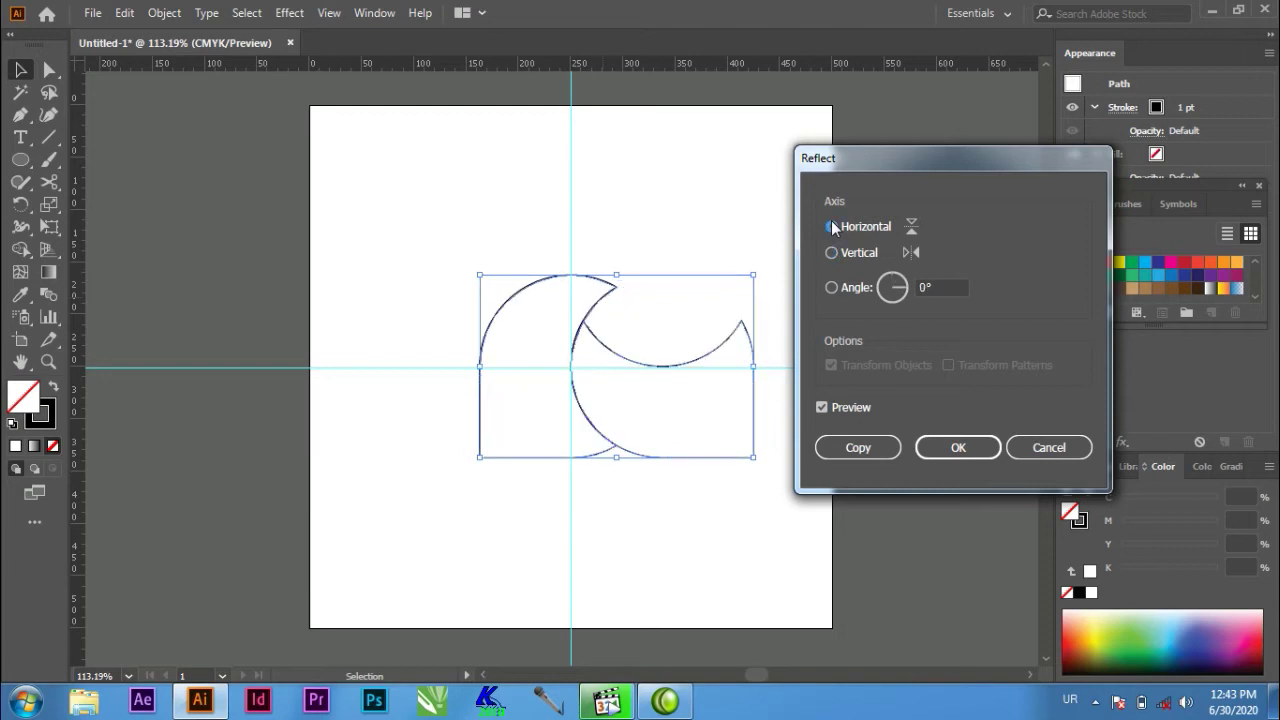
left_click(860, 448)
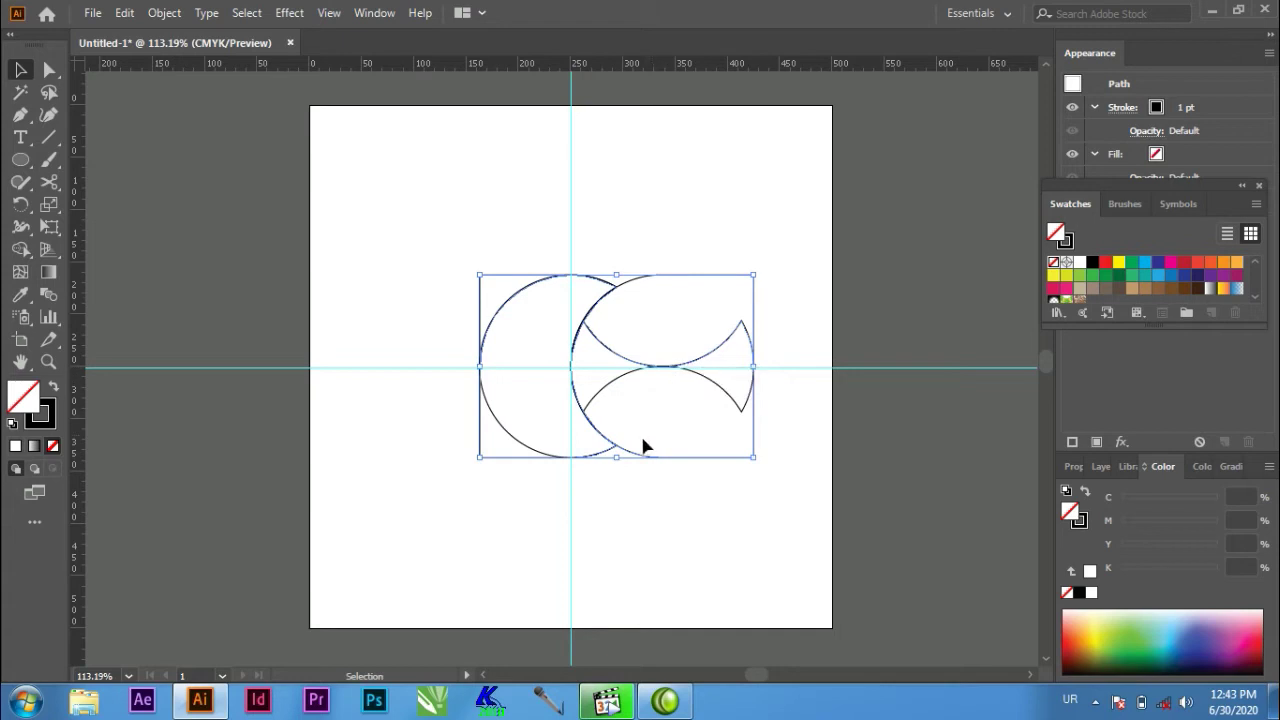
Drag the mirrored pair downward below the original petals
left_click_drag(658, 462, 641, 561)
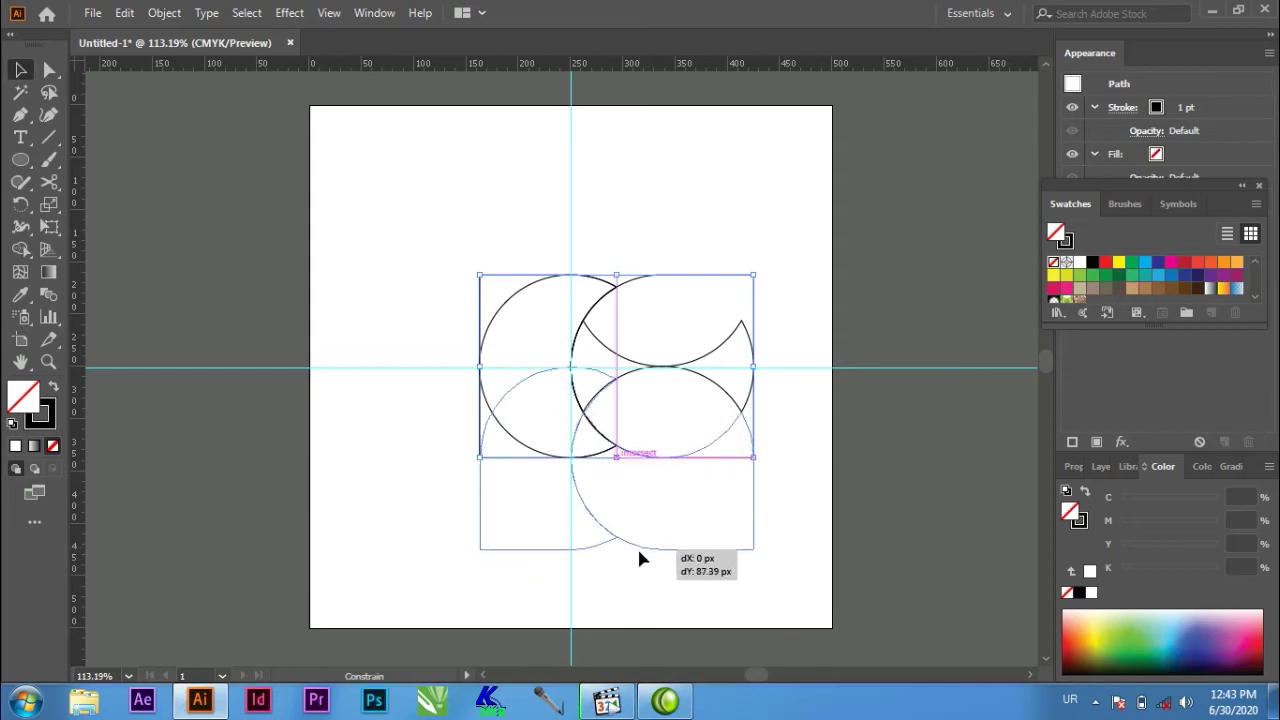
left_click_drag(641, 561, 640, 560)
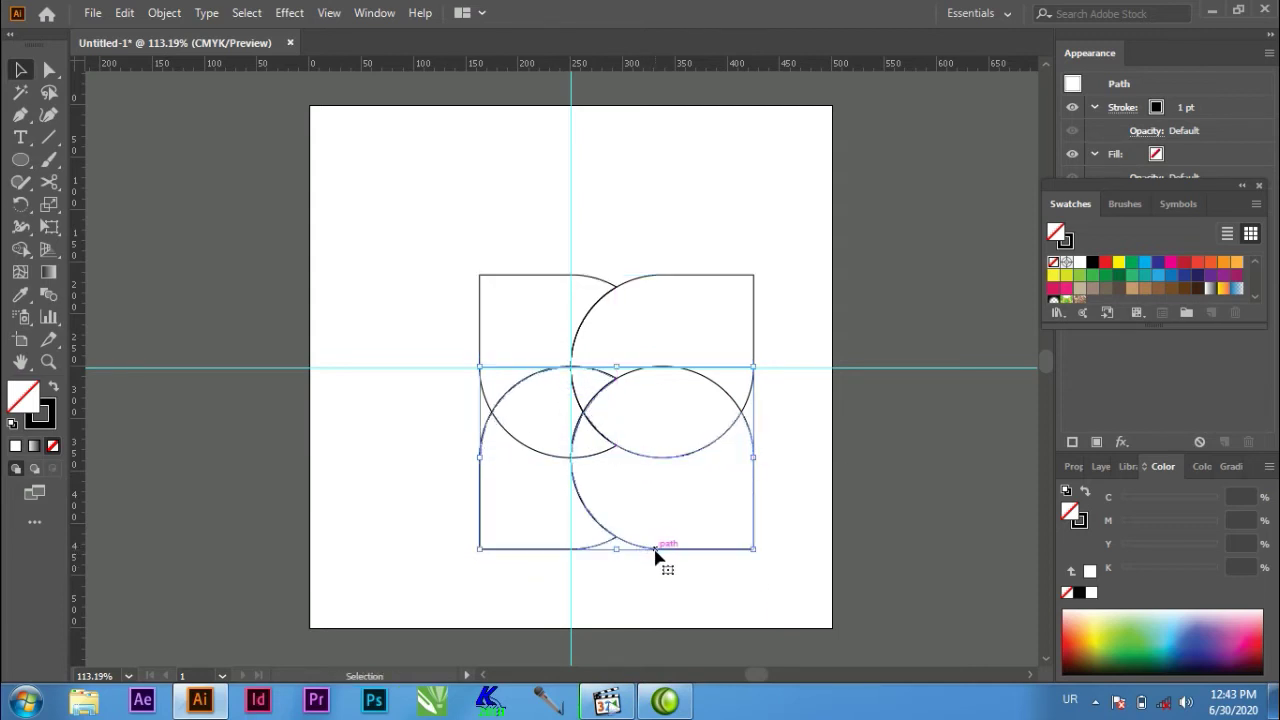
left_click_drag(655, 549, 654, 578)
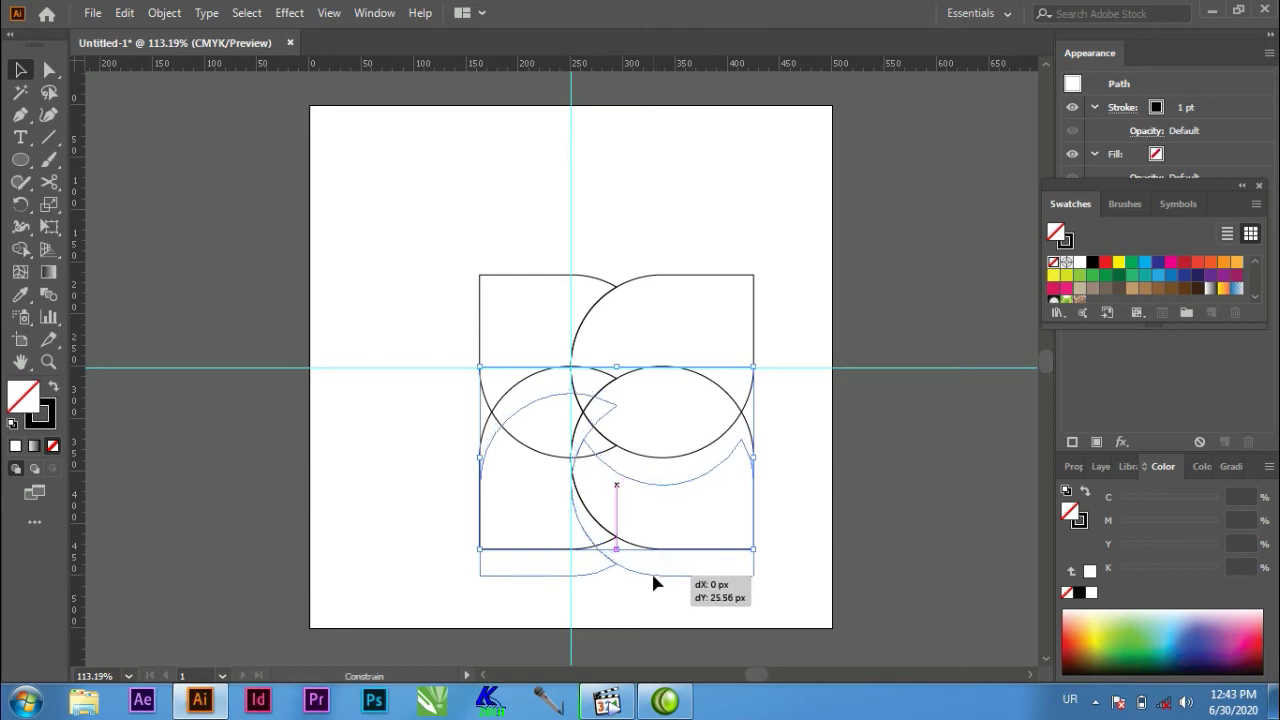
left_click_drag(651, 571, 651, 573)
Reflect the lower pair across the Vertical axis and raise it to interlock the petals
right_click(684, 522)
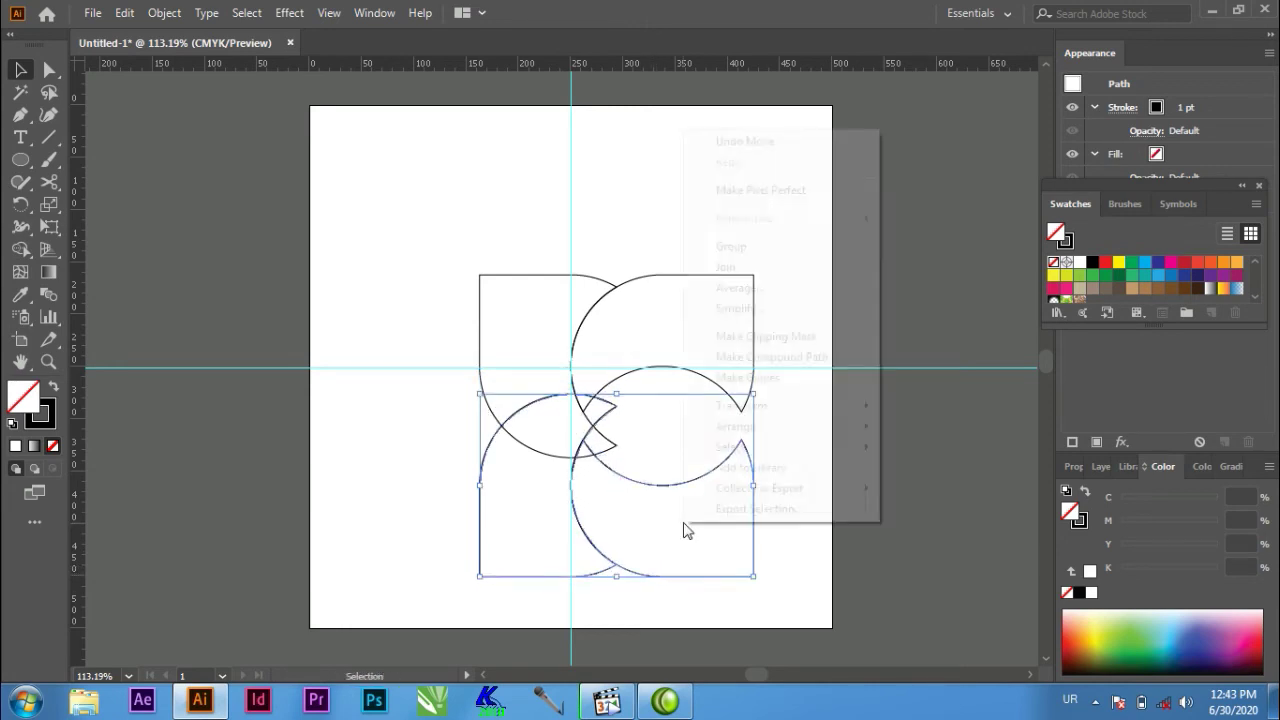
mouse_move(742, 405)
left_click(928, 476)
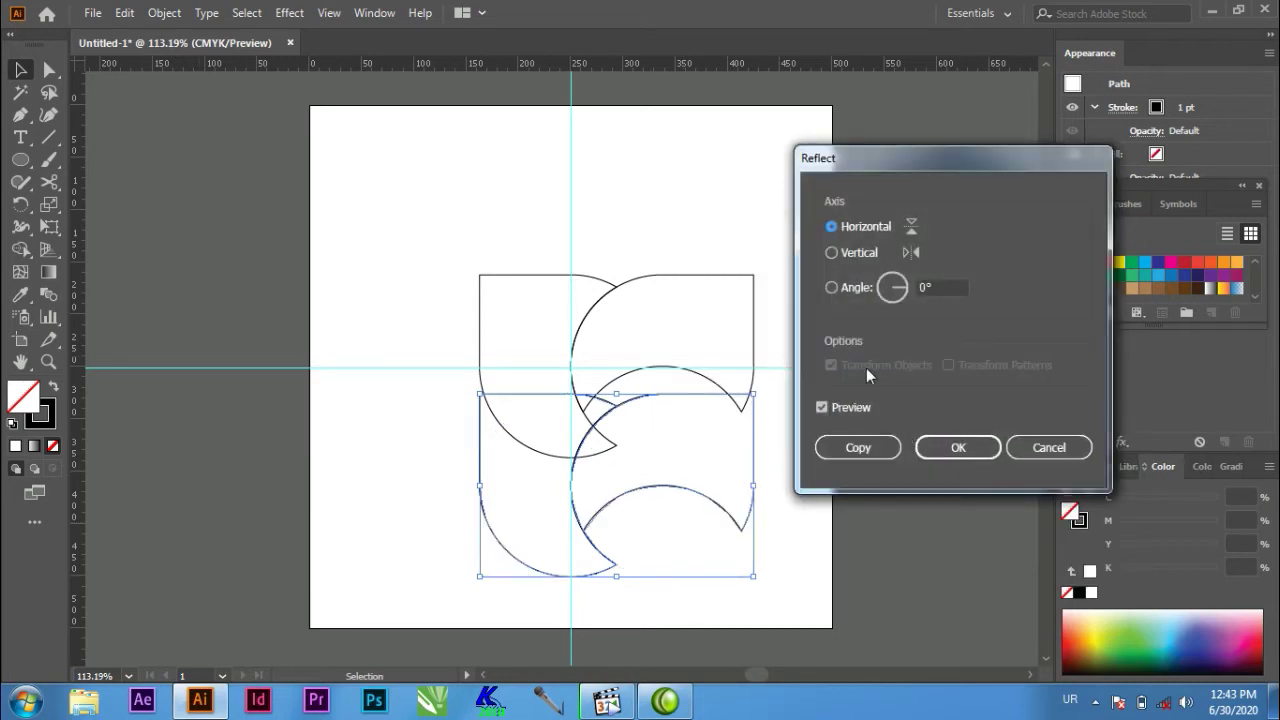
left_click(832, 253)
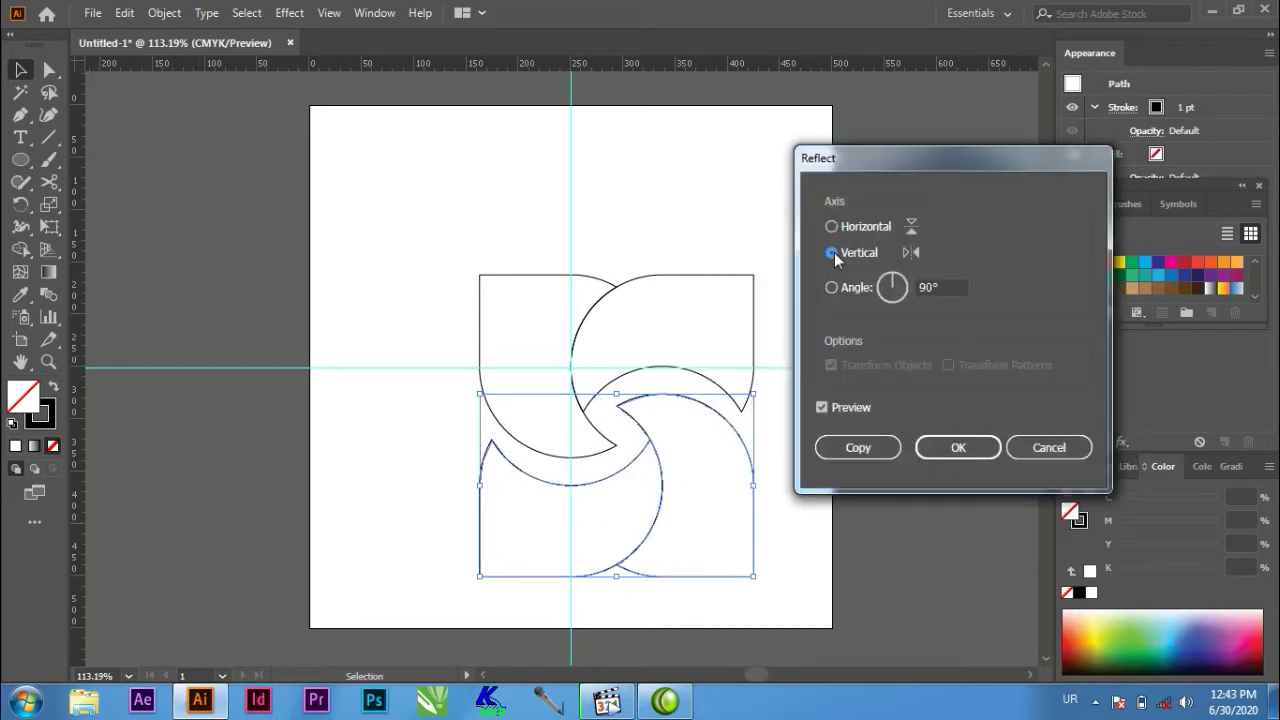
left_click(930, 448)
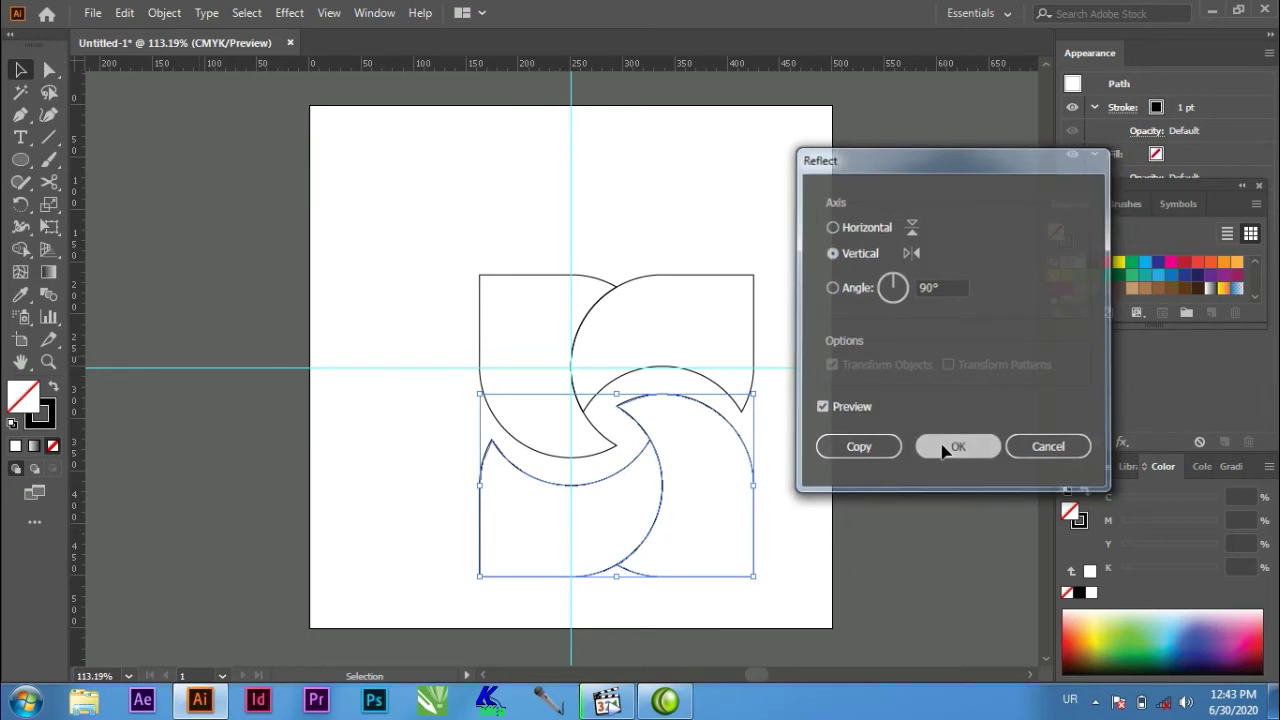
left_click_drag(651, 535, 650, 481)
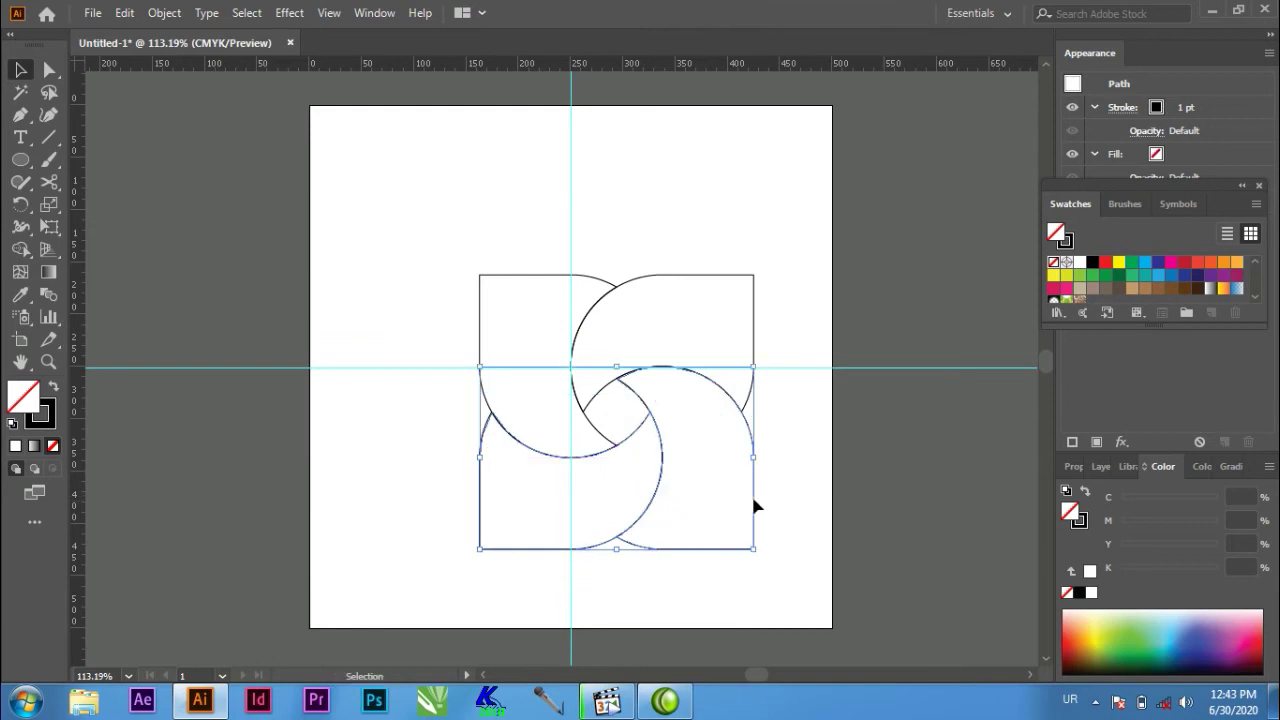
left_click(871, 475)
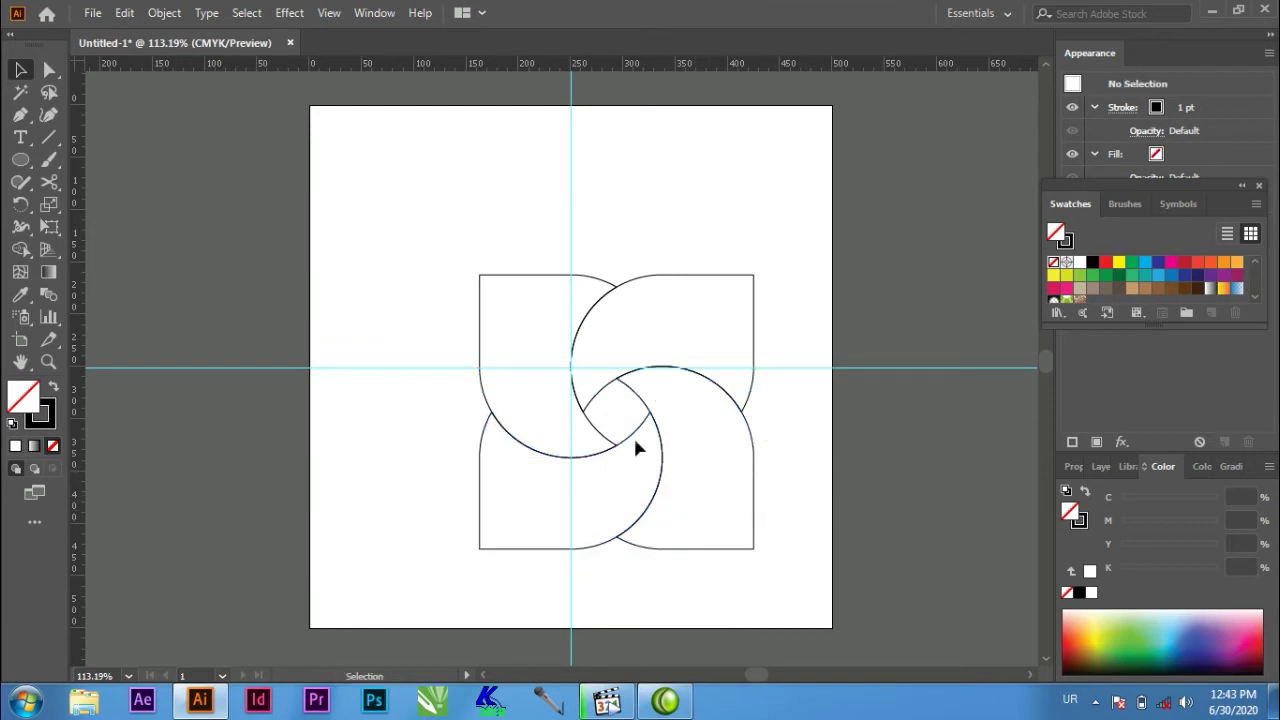
Fill the petals red (upper-left), cyan (upper-right), yellow (lower-right) and green (lower-left)
left_click_drag(507, 292, 512, 325)
left_click(1106, 263)
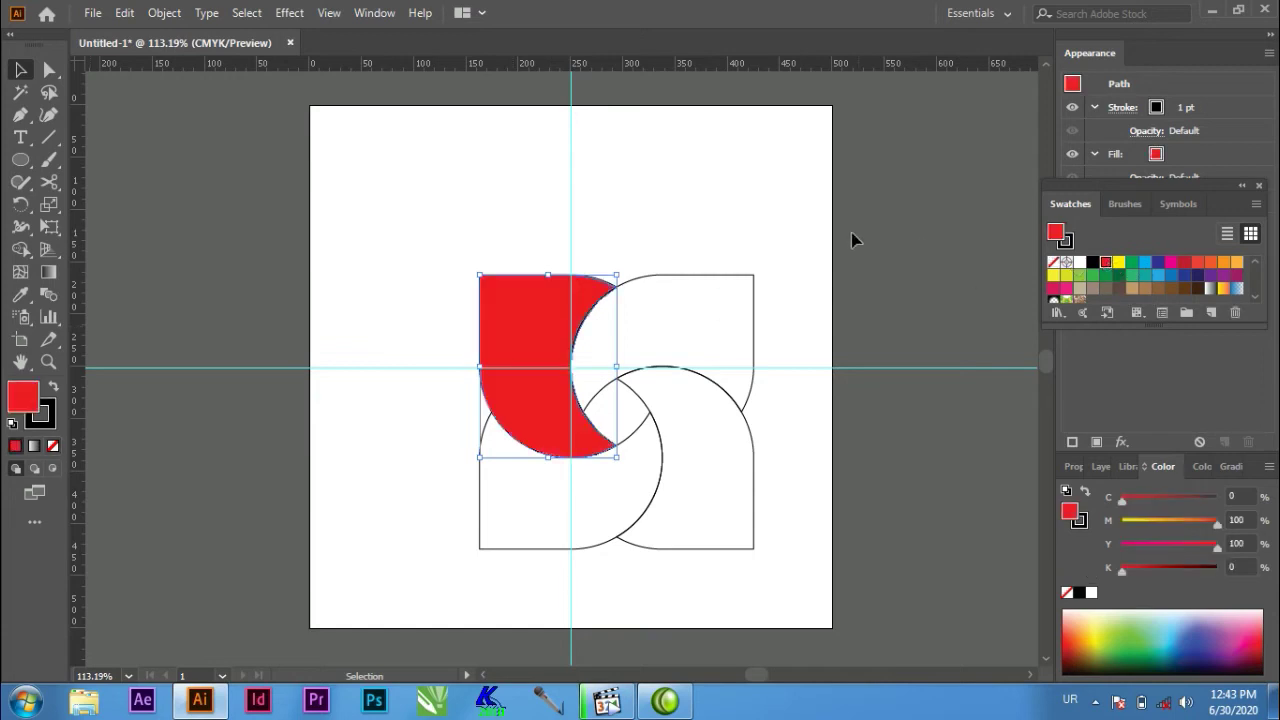
left_click_drag(756, 305, 718, 321)
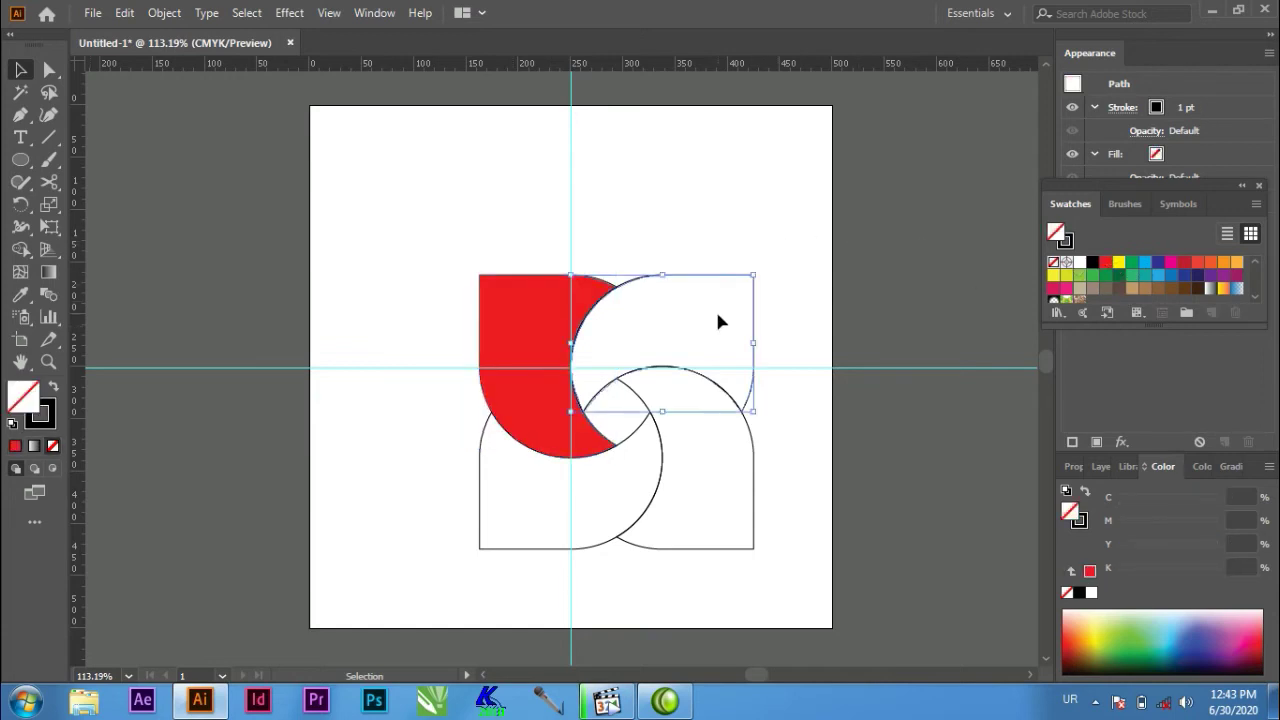
left_click(1144, 263)
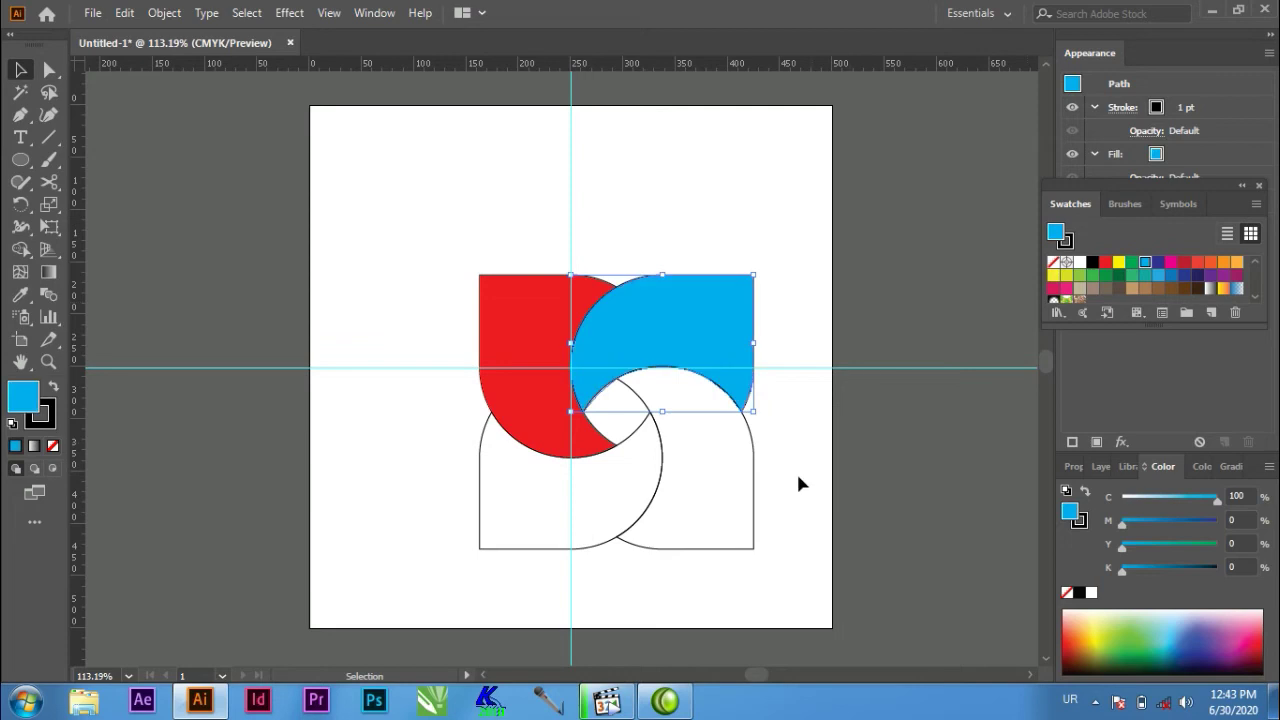
left_click_drag(770, 551, 705, 462)
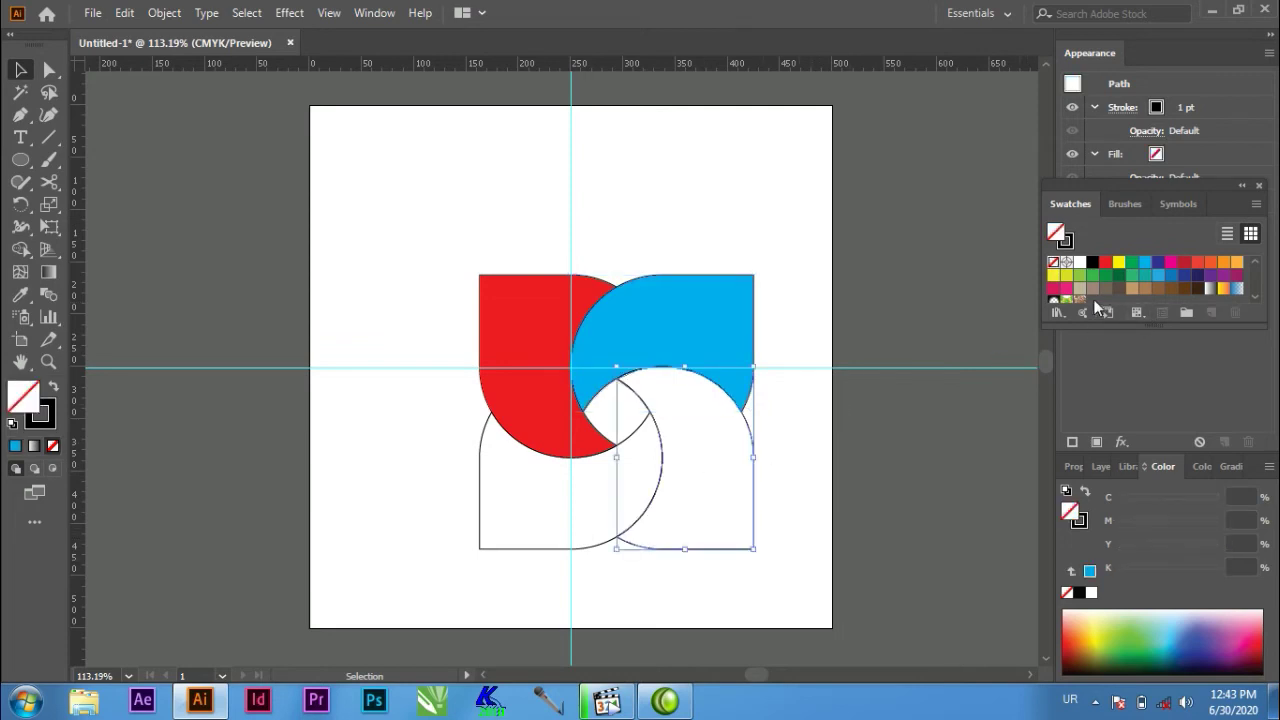
left_click(1054, 275)
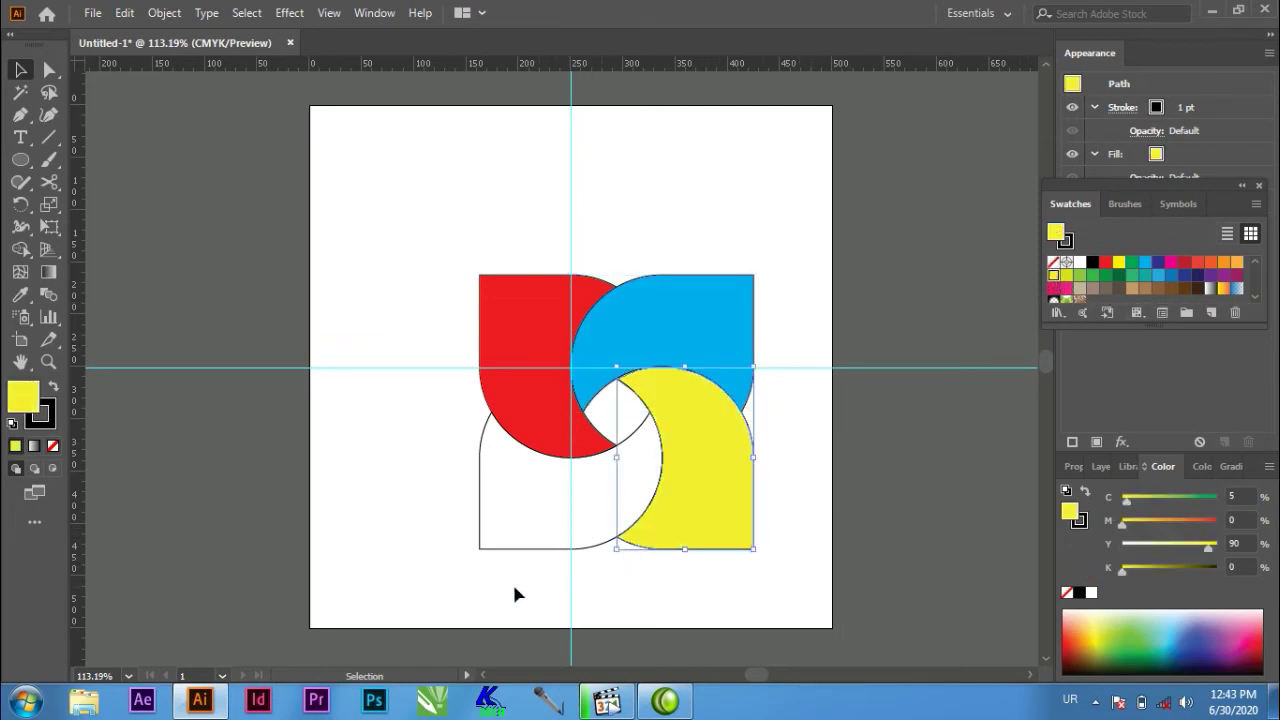
left_click_drag(514, 594, 448, 474)
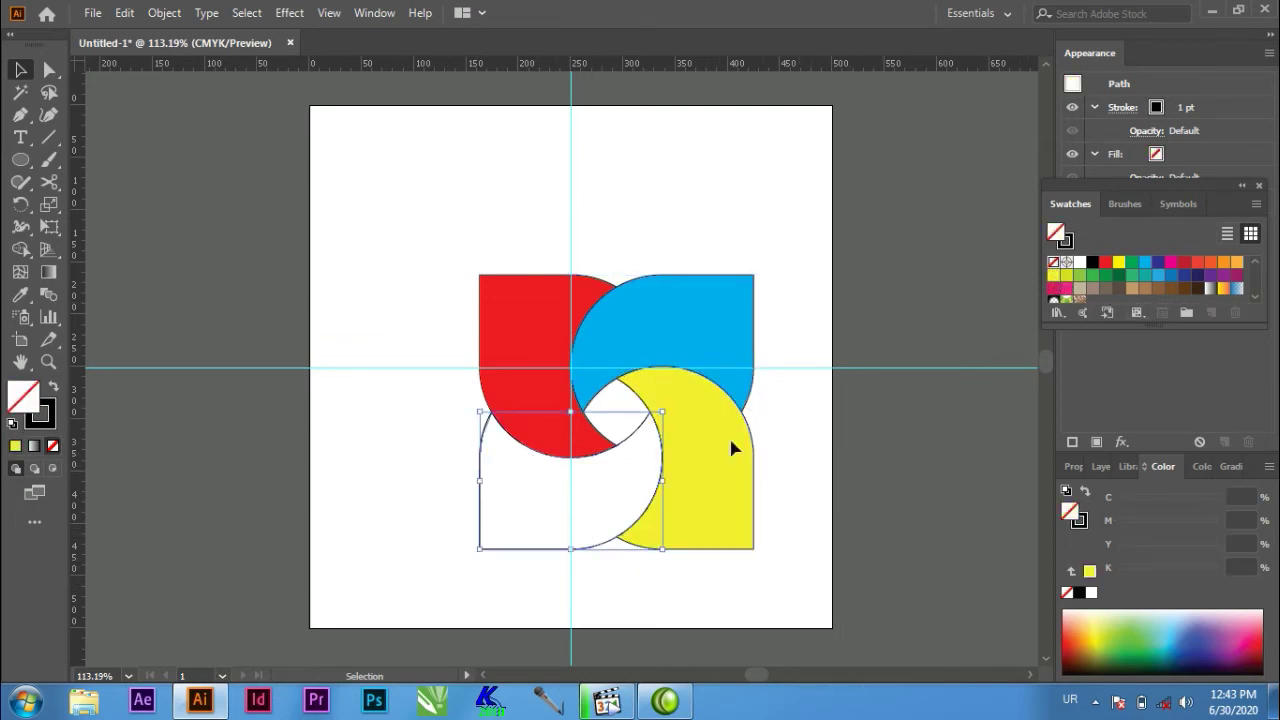
left_click(1132, 262)
left_click(948, 245)
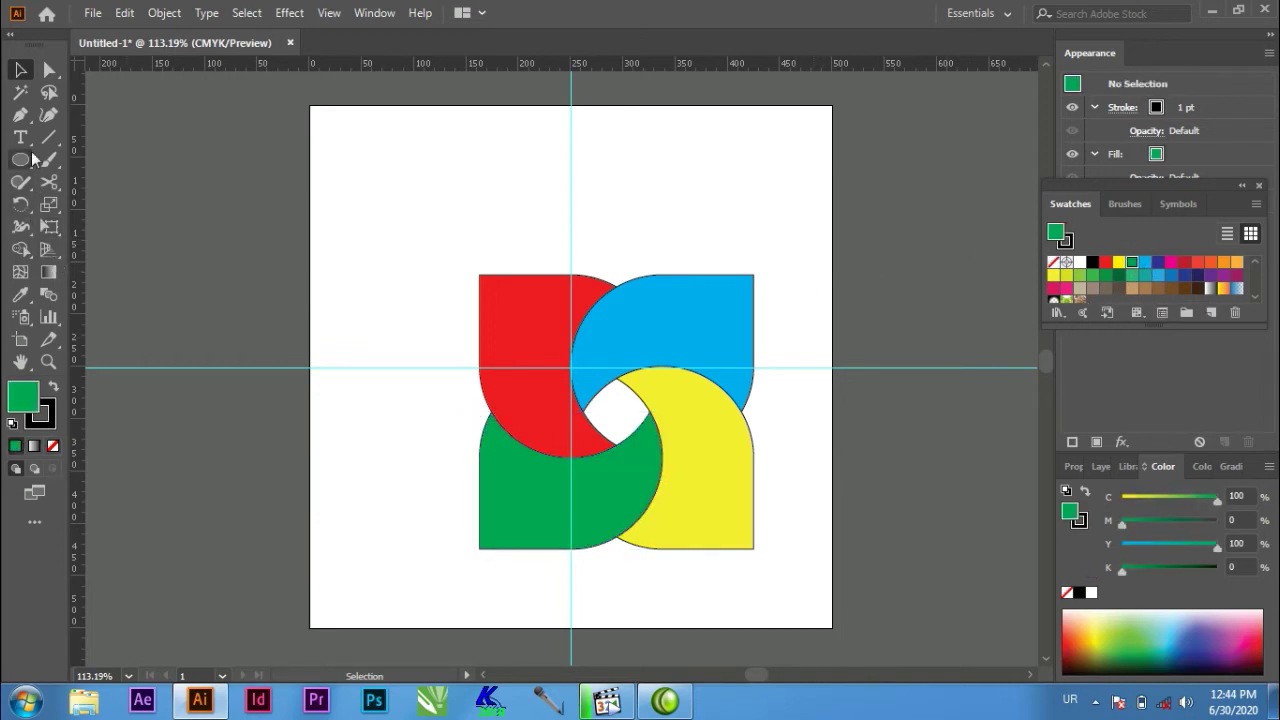
left_click(20, 114)
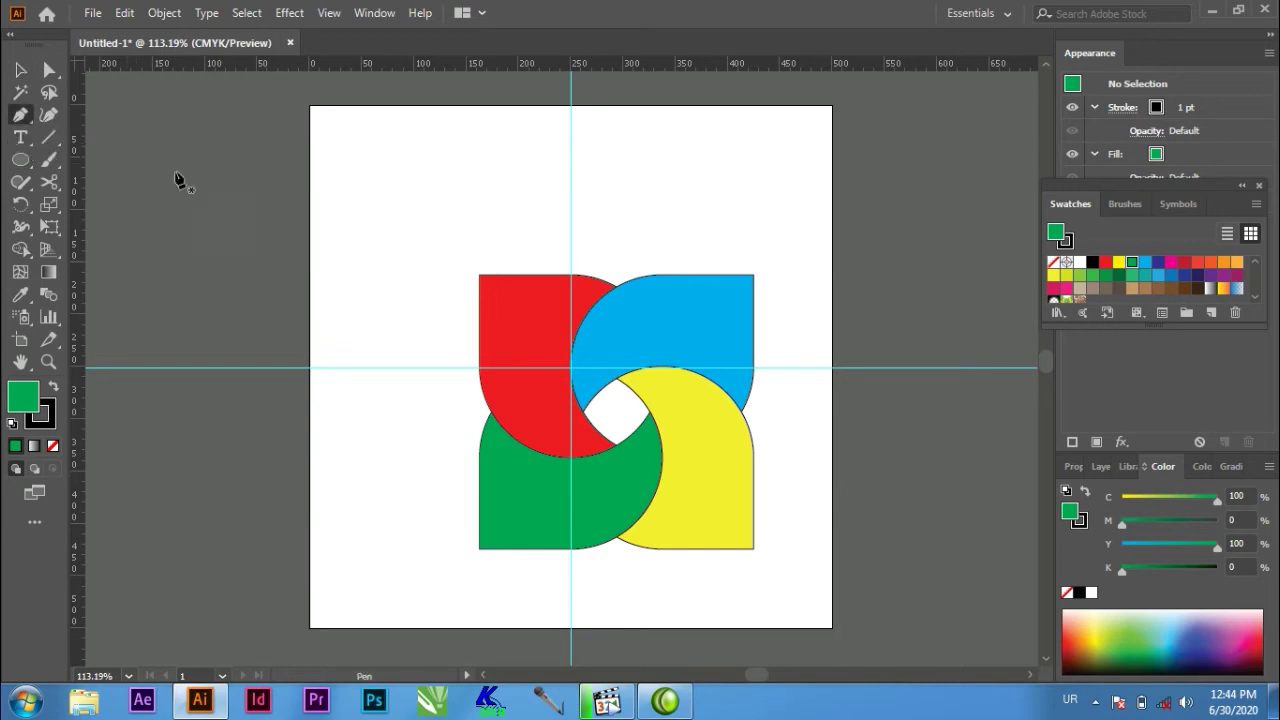
Draw a straight horizontal line across the artboard and move it through the pinwheel's centre
left_click(331, 190)
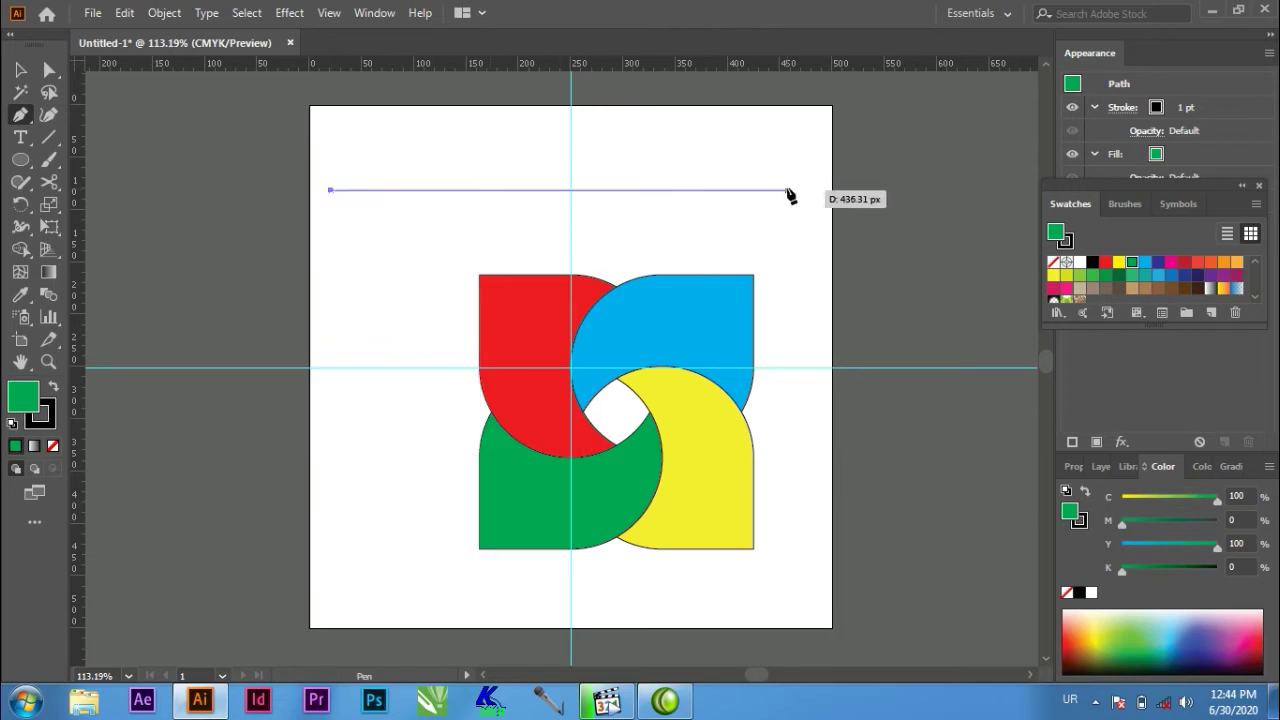
left_click(786, 190)
left_click(20, 69)
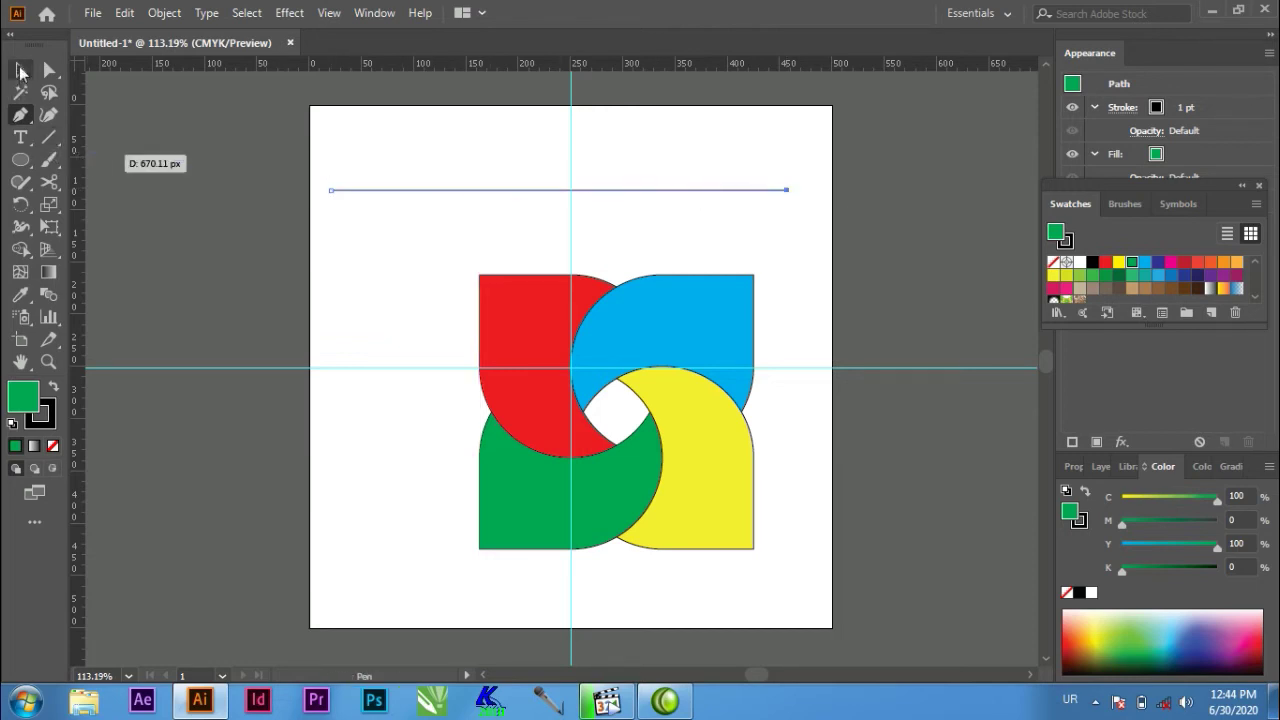
left_click(392, 189)
left_click_drag(480, 205, 506, 376)
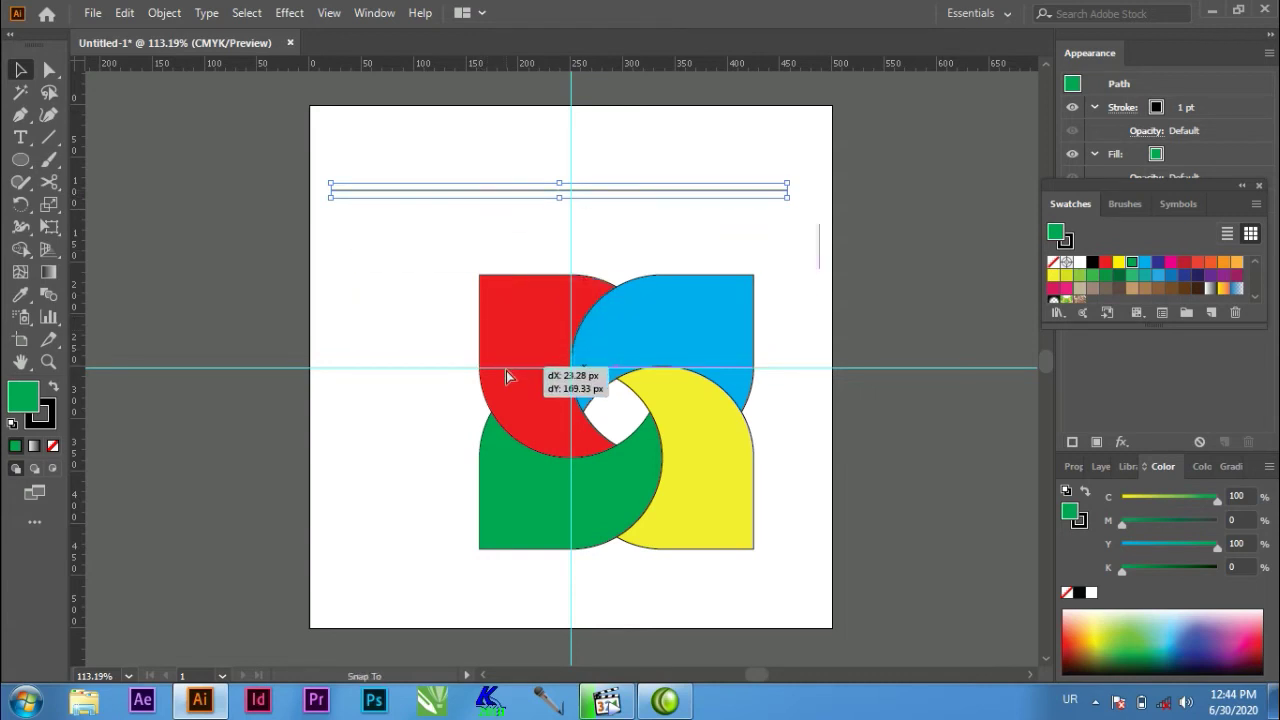
left_click_drag(506, 376, 508, 374)
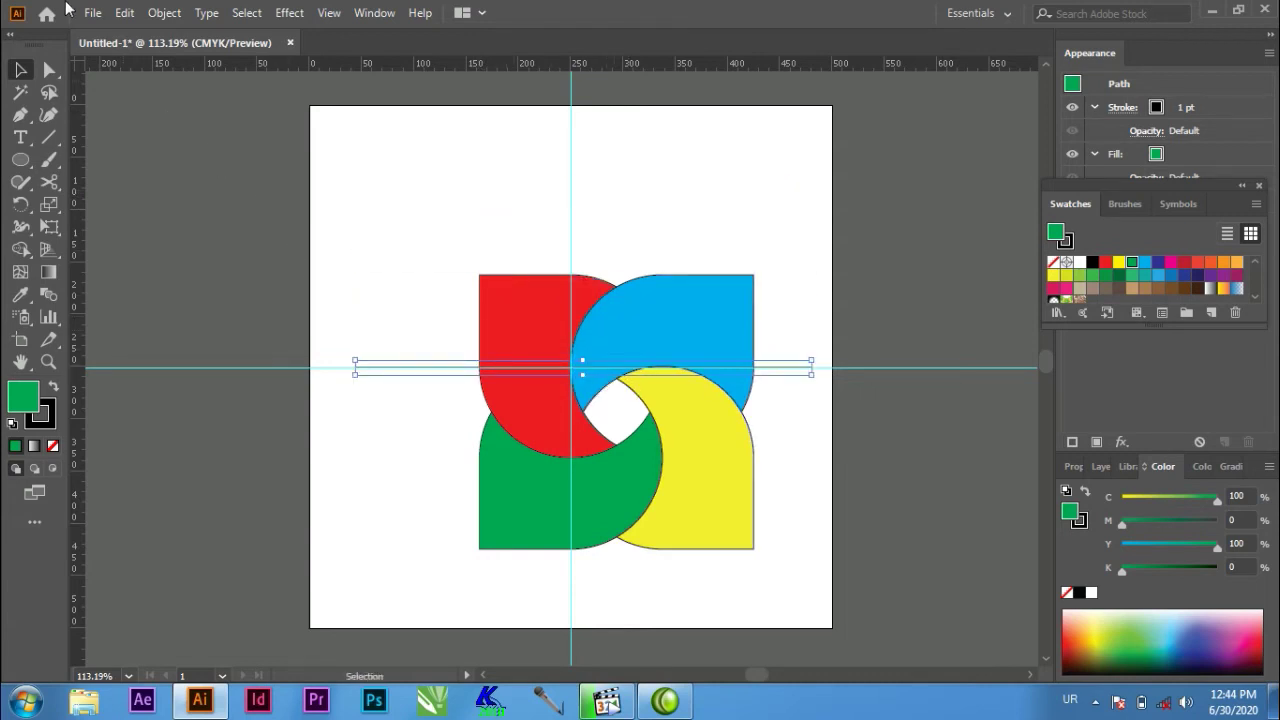
Copy the line, paste it in place, and rotate the copy 90° to stand vertical
left_click(124, 13)
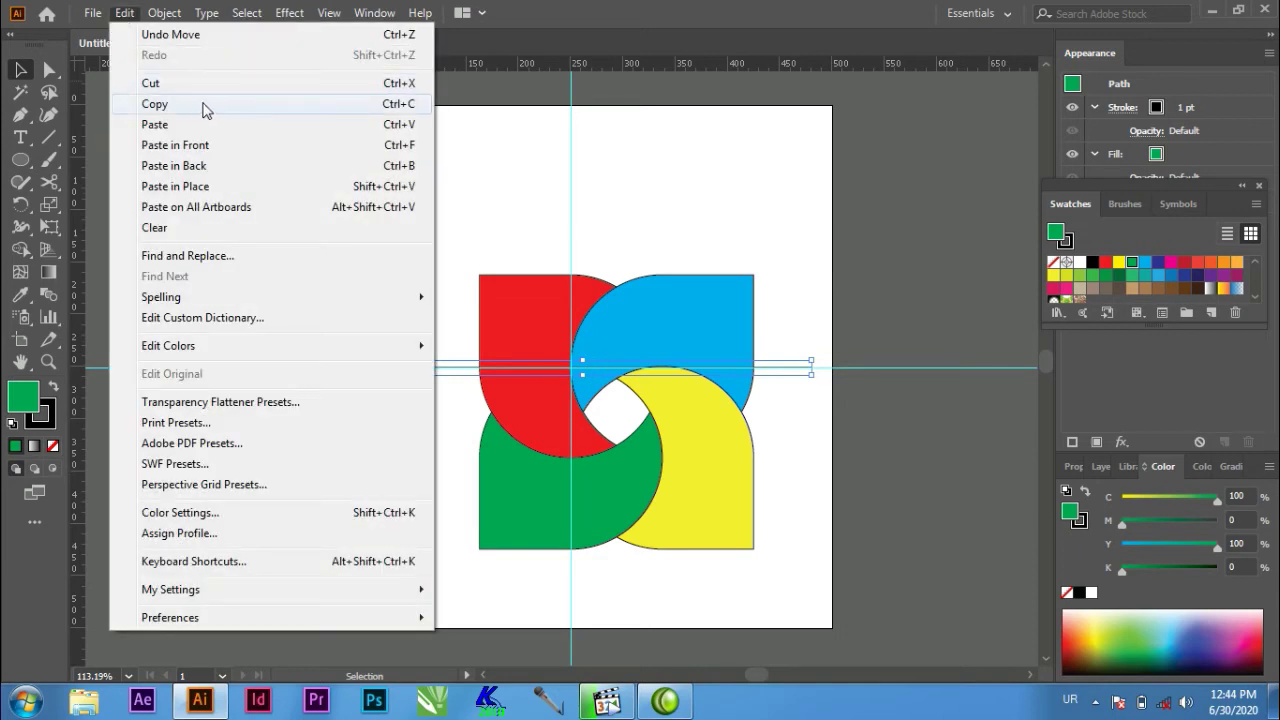
left_click(203, 108)
left_click(124, 13)
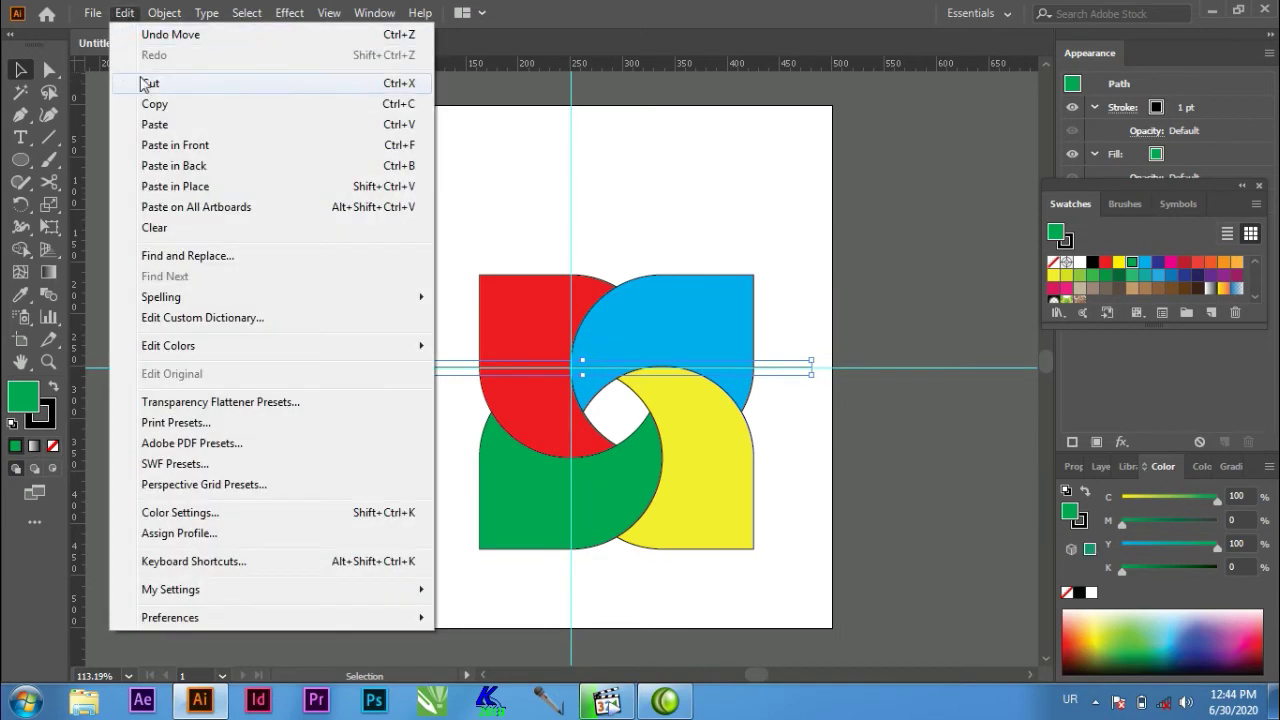
left_click(212, 187)
mouse_move(819, 377)
left_mouse_down()
mouse_move(780, 494)
mouse_move(634, 570)
left_mouse_up()
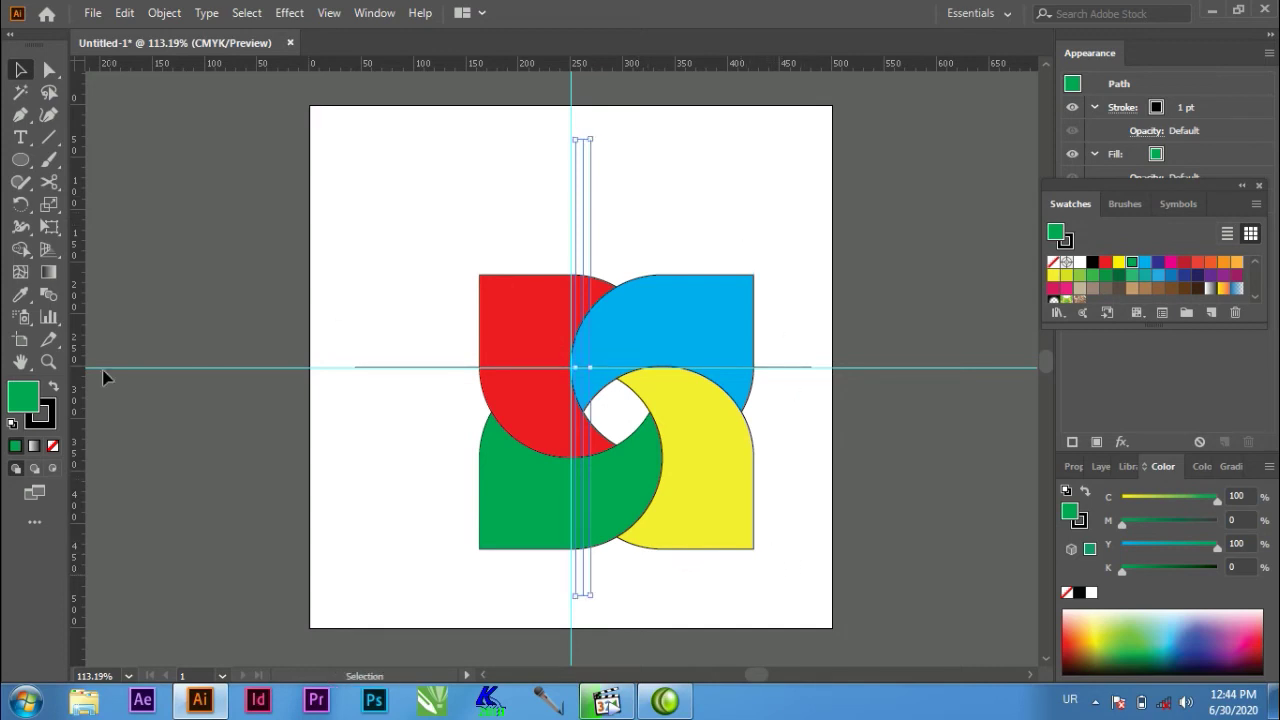
left_click(367, 240)
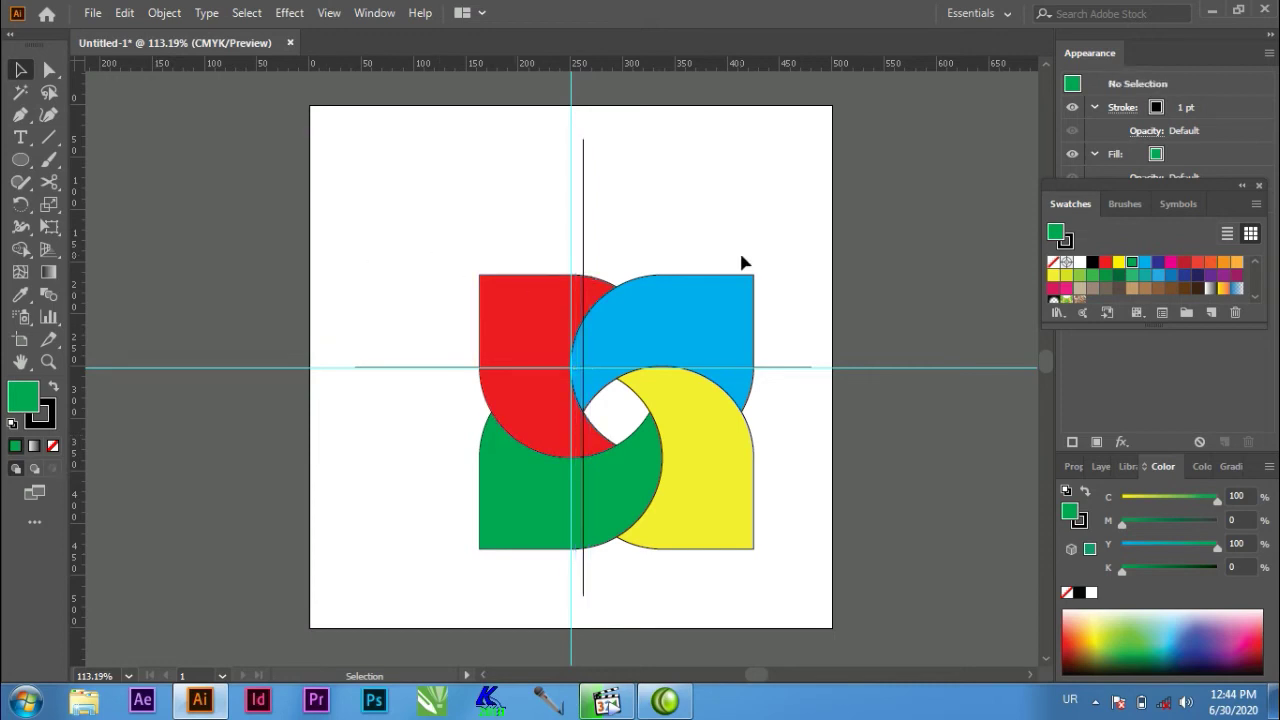
mouse_move(745, 560)
left_mouse_down()
mouse_move(592, 378)
mouse_move(612, 402)
left_mouse_up()
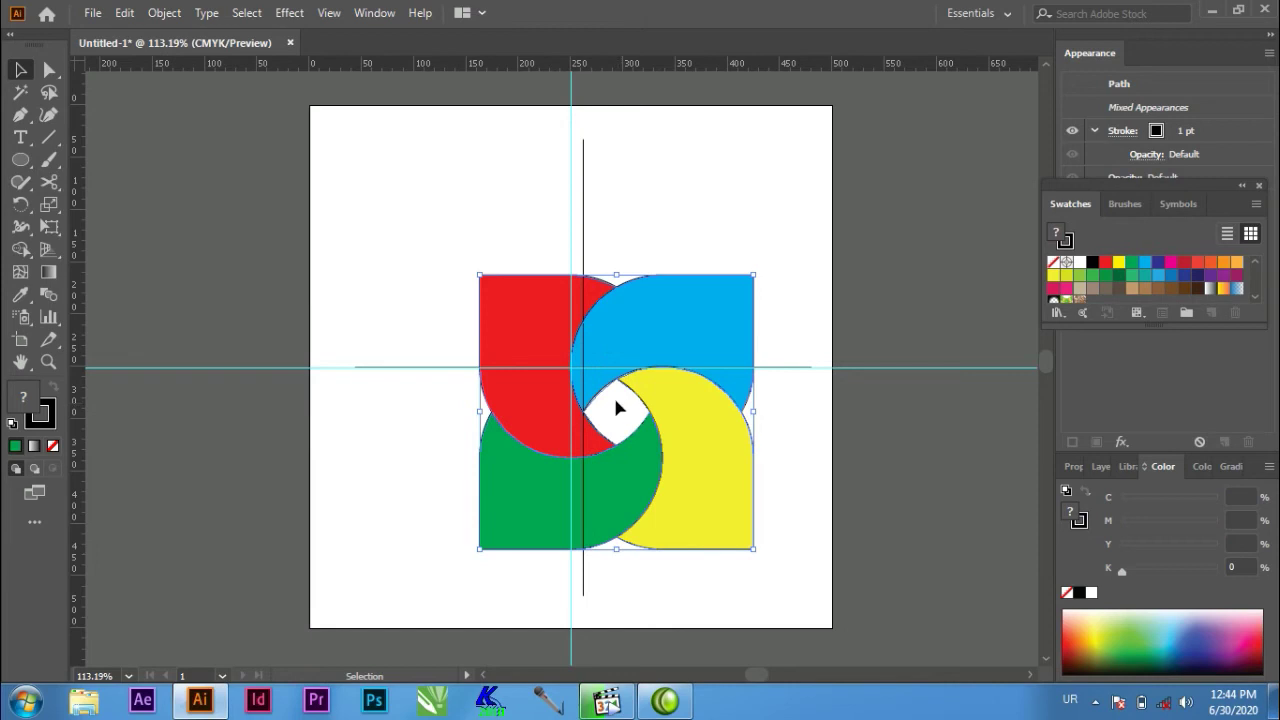
Shift the four coloured petals up and left into place
left_click_drag(684, 440, 665, 415)
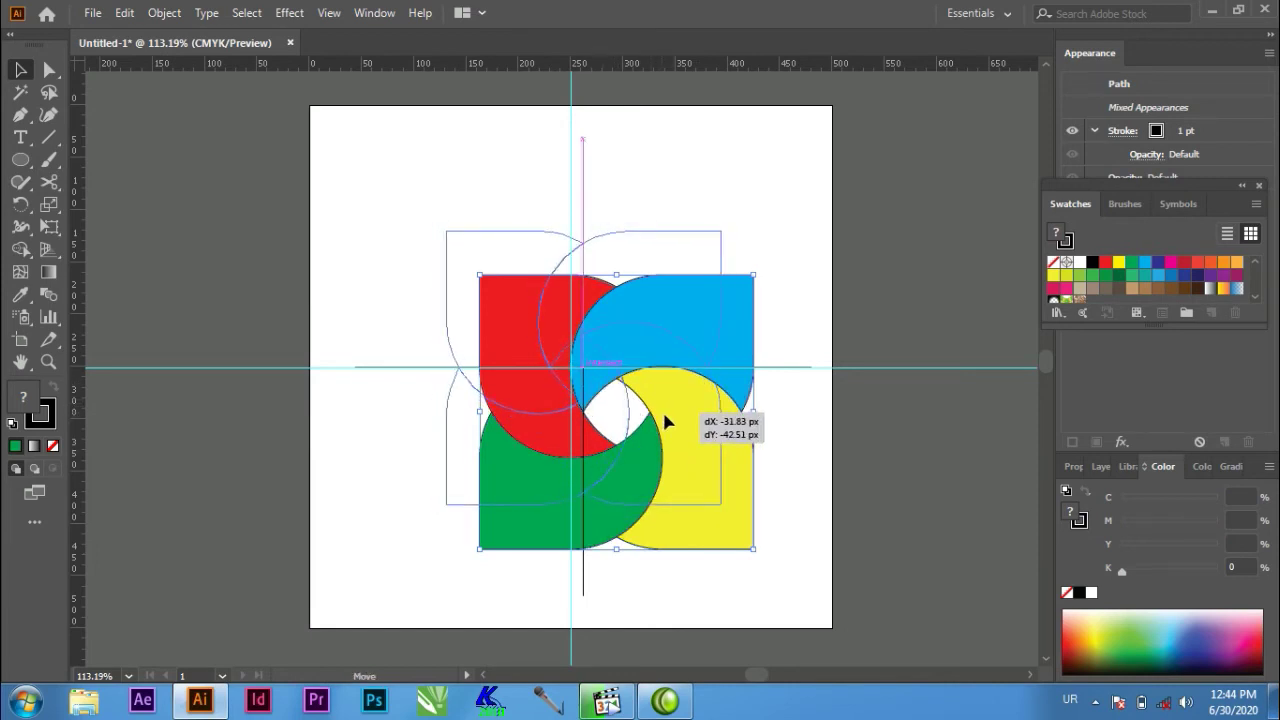
left_click_drag(666, 421, 666, 421)
left_click(829, 270)
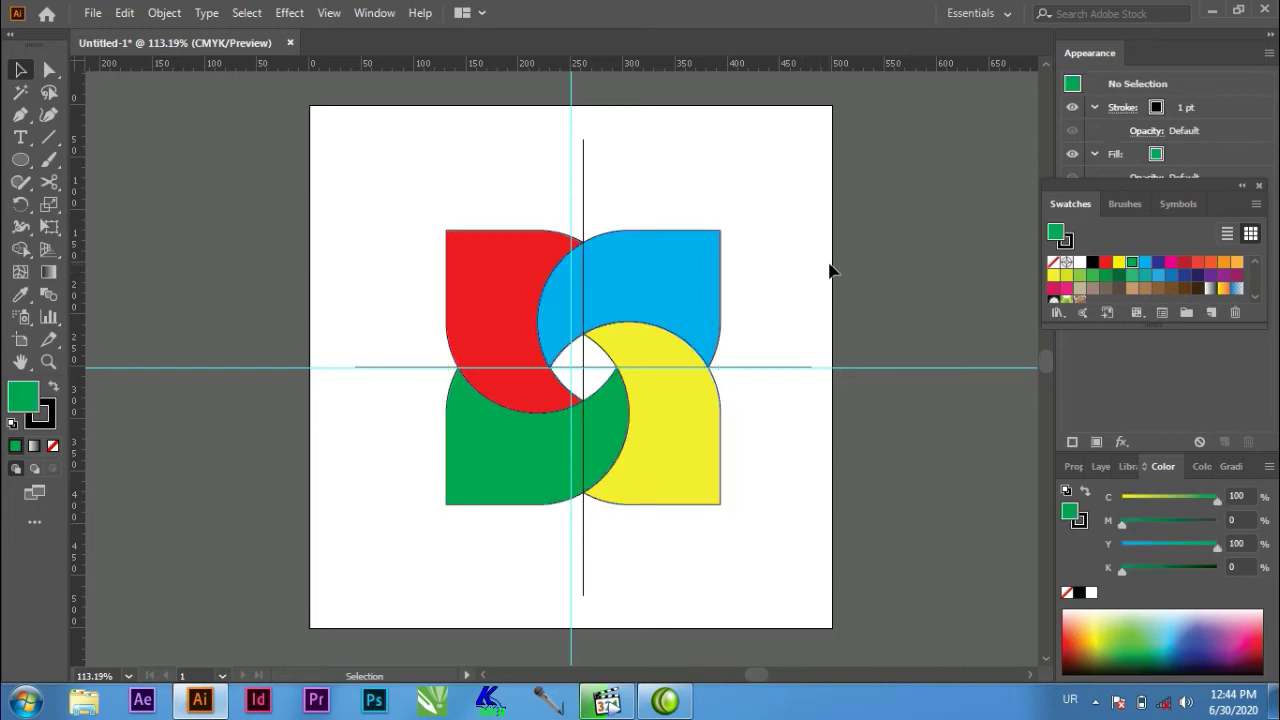
Select all the pinwheel pieces and rotate them 45° into a diamond
mouse_move(754, 539)
left_mouse_down()
mouse_move(598, 394)
mouse_move(773, 418)
left_mouse_up()
left_click(823, 471)
left_click_drag(693, 517, 612, 390)
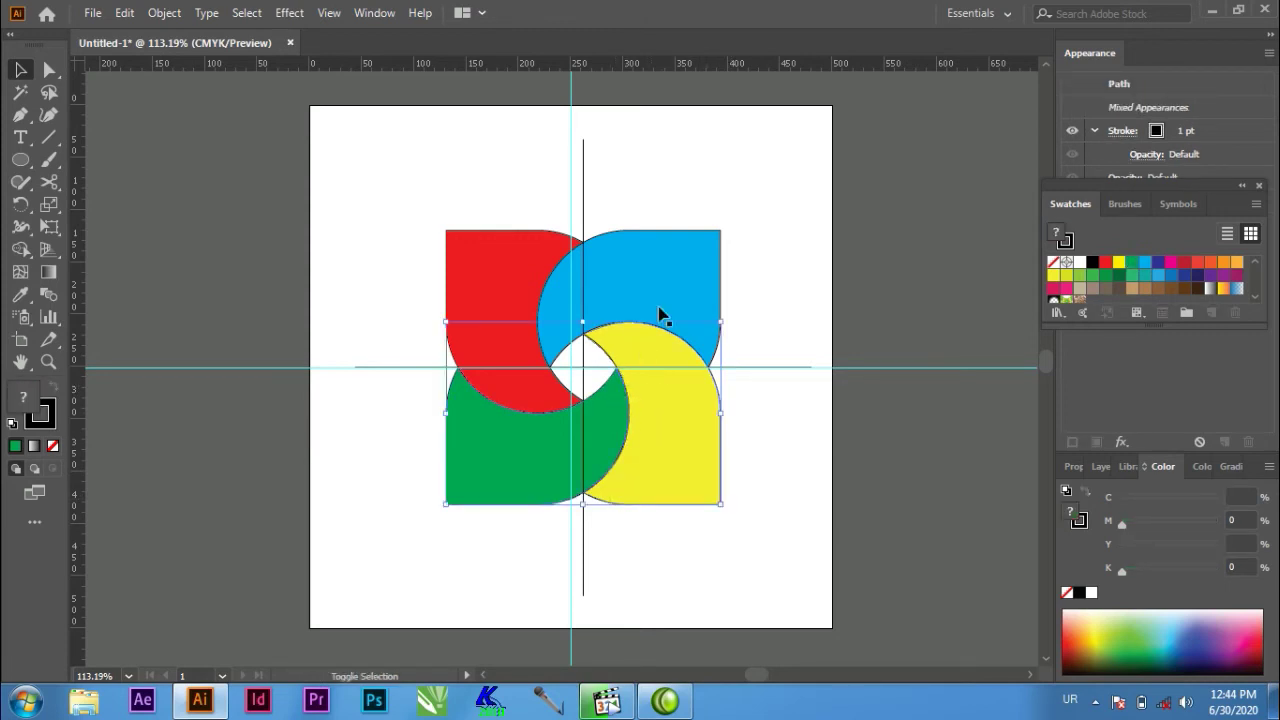
left_click(516, 279, "shift")
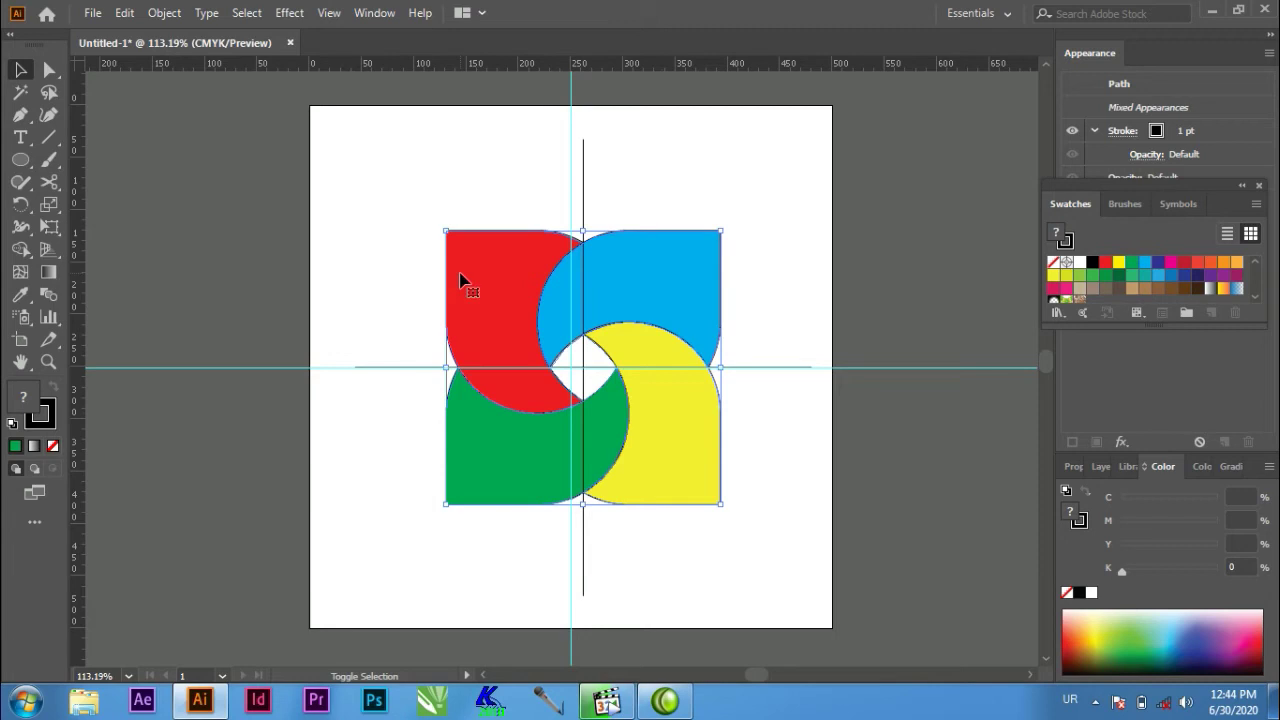
left_click_drag(744, 477, 757, 366)
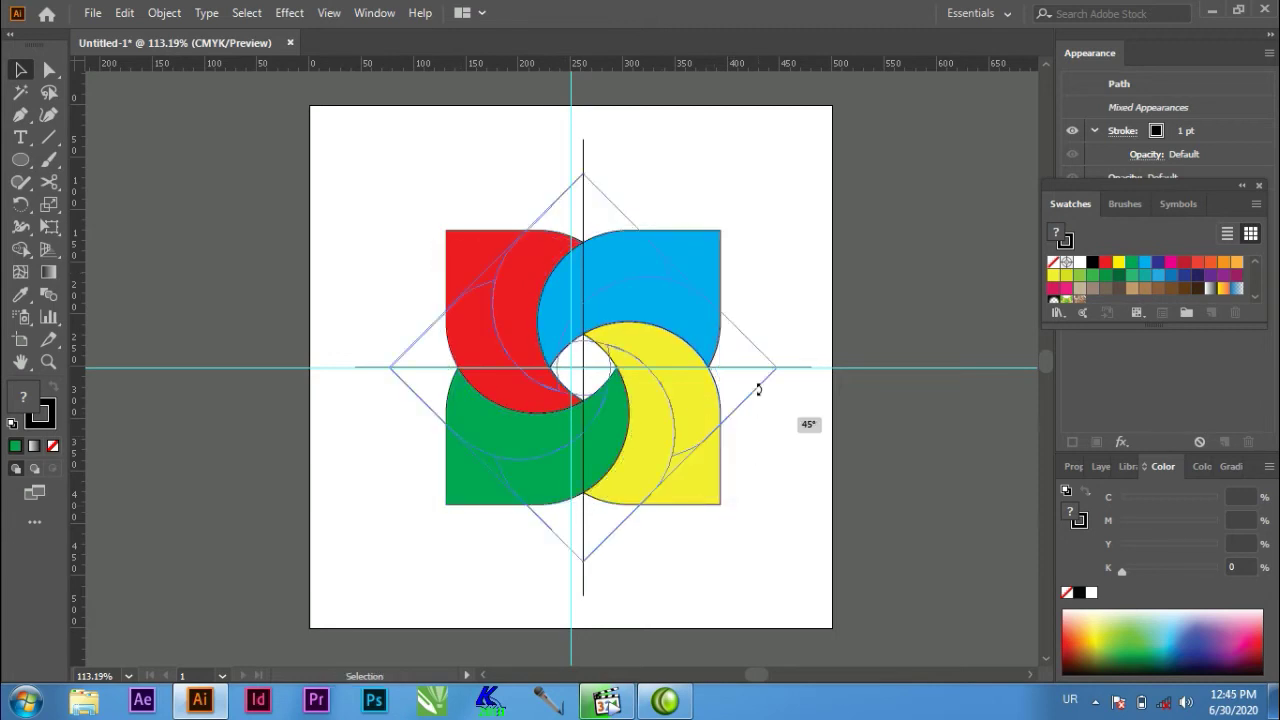
Select every pinwheel shape and nudge the group about 12 px left onto the vertical guide
left_click(851, 503)
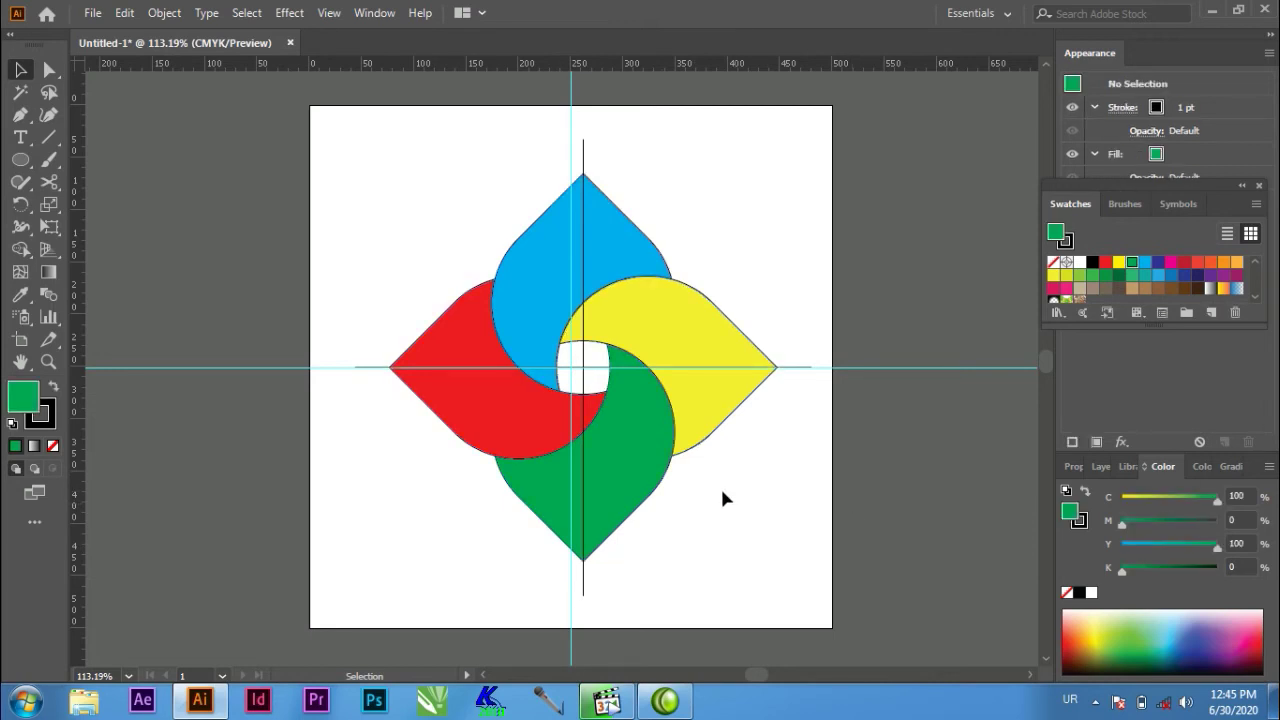
left_click_drag(720, 490, 598, 383)
left_click(622, 225, "shift")
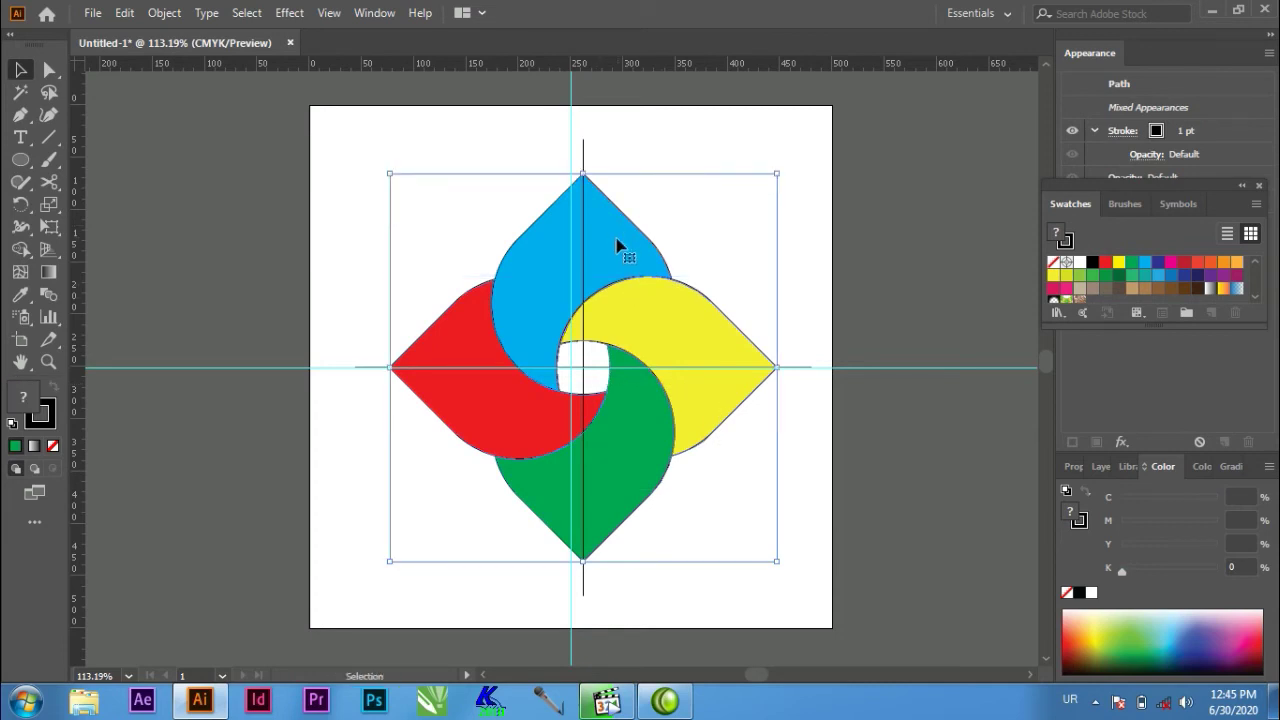
left_click_drag(616, 240, 603, 237)
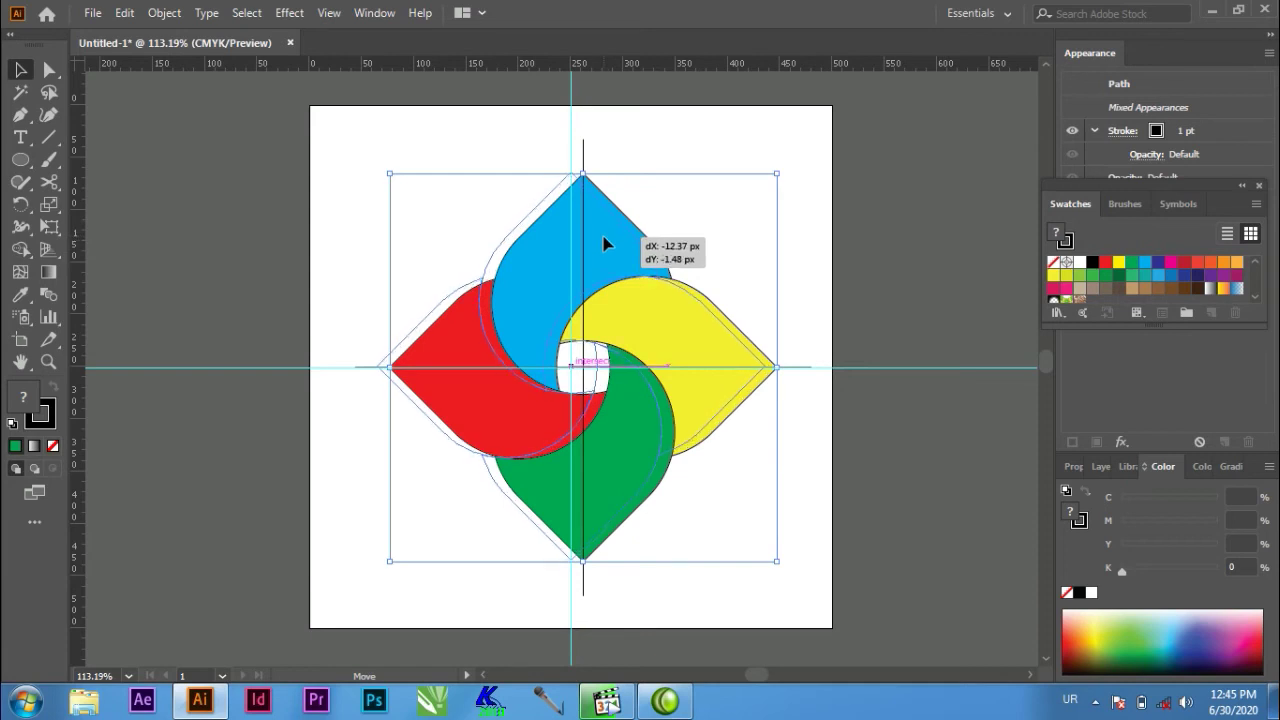
mouse_move(603, 238)
left_mouse_down()
mouse_move(625, 238)
mouse_move(614, 239)
left_mouse_up()
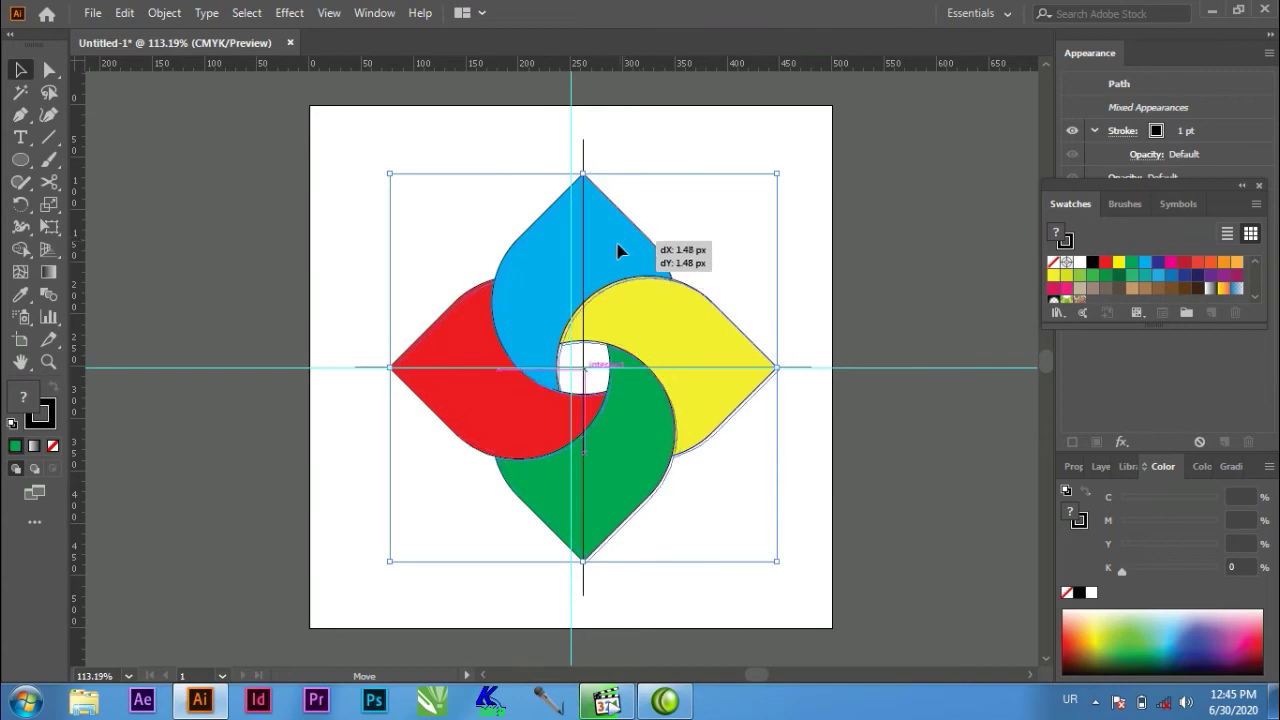
left_click_drag(614, 240, 605, 244)
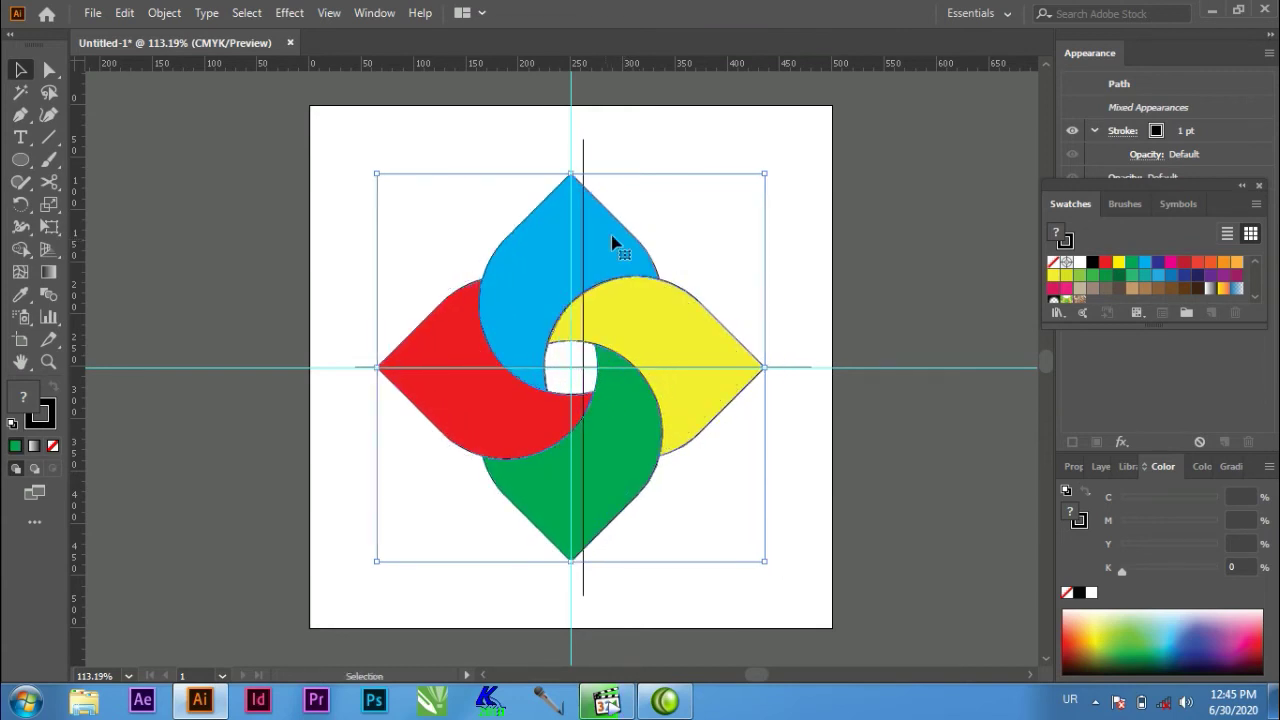
left_click(820, 175)
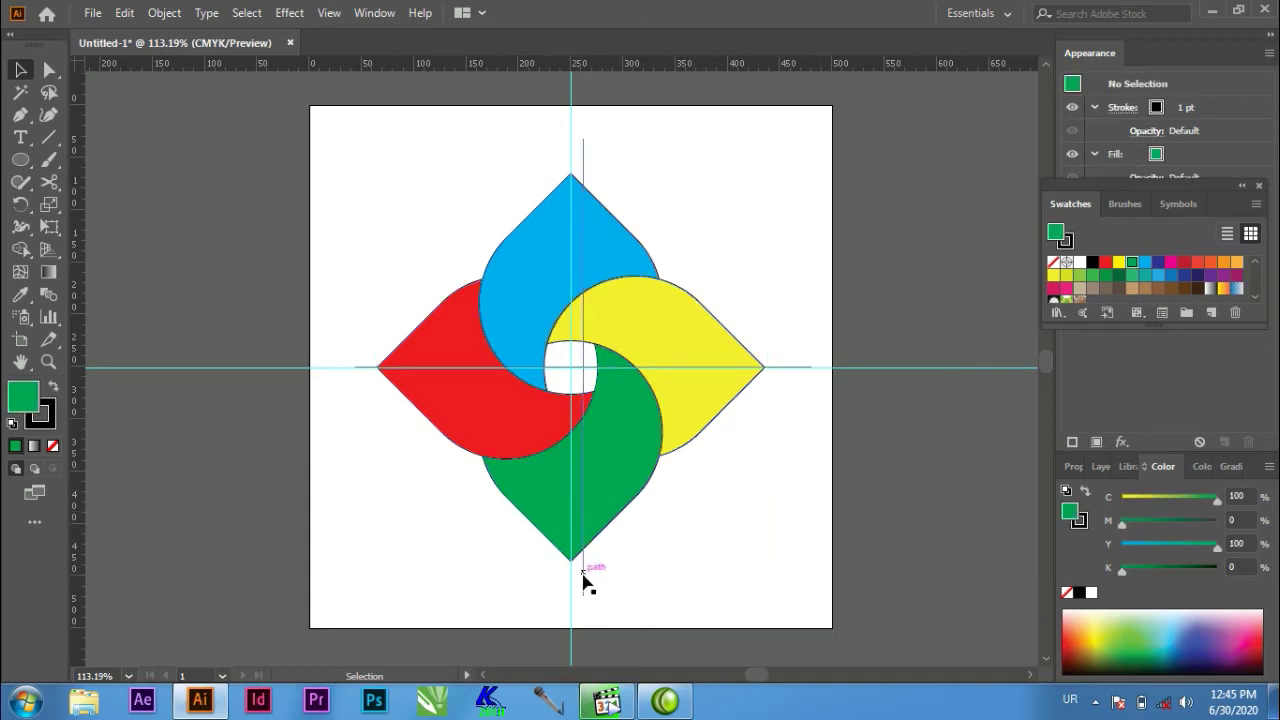
Line the vertical line up with the centre guide and bring it in front of the petals
left_click_drag(580, 586, 571, 587)
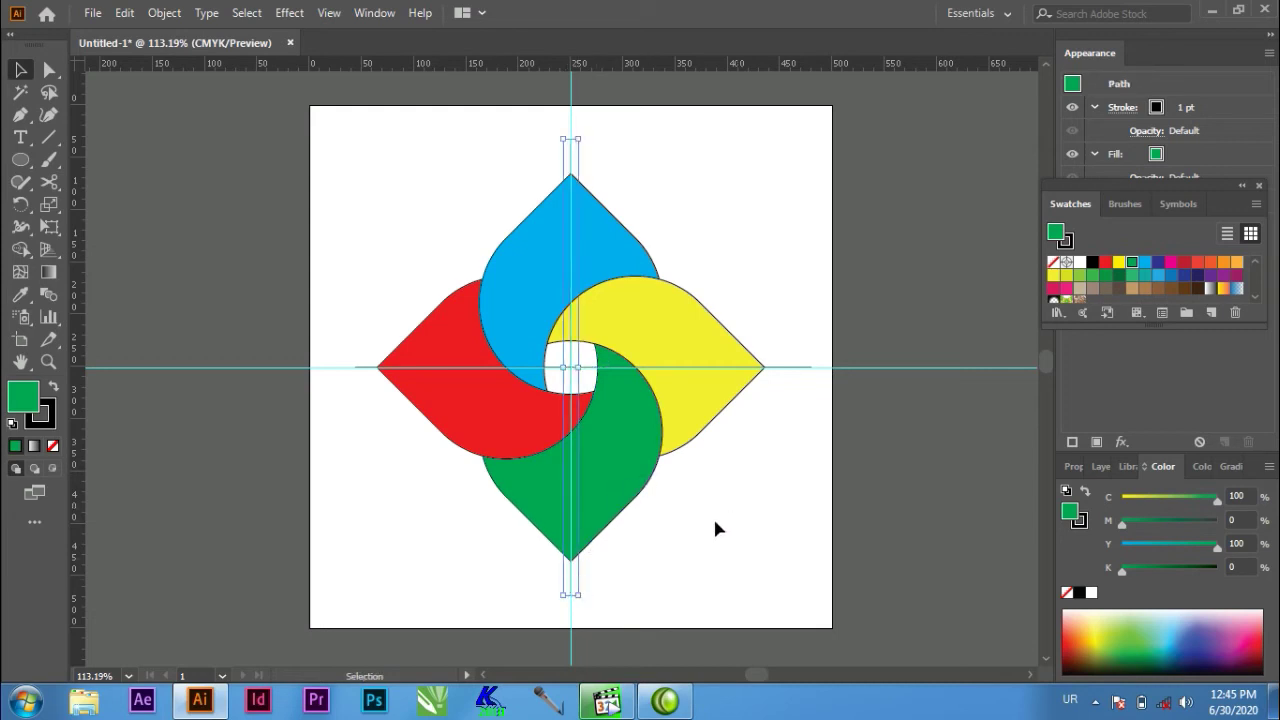
right_click(571, 580)
mouse_move(622, 482)
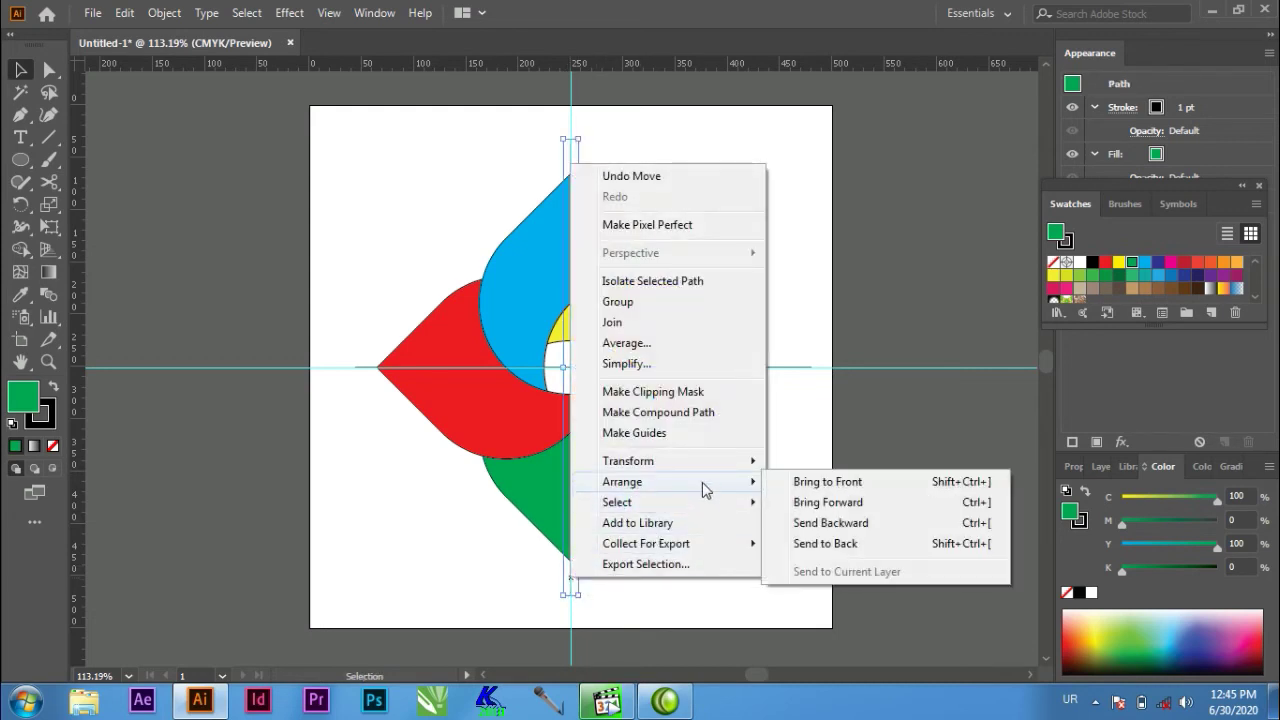
left_click(826, 482)
left_click(786, 504)
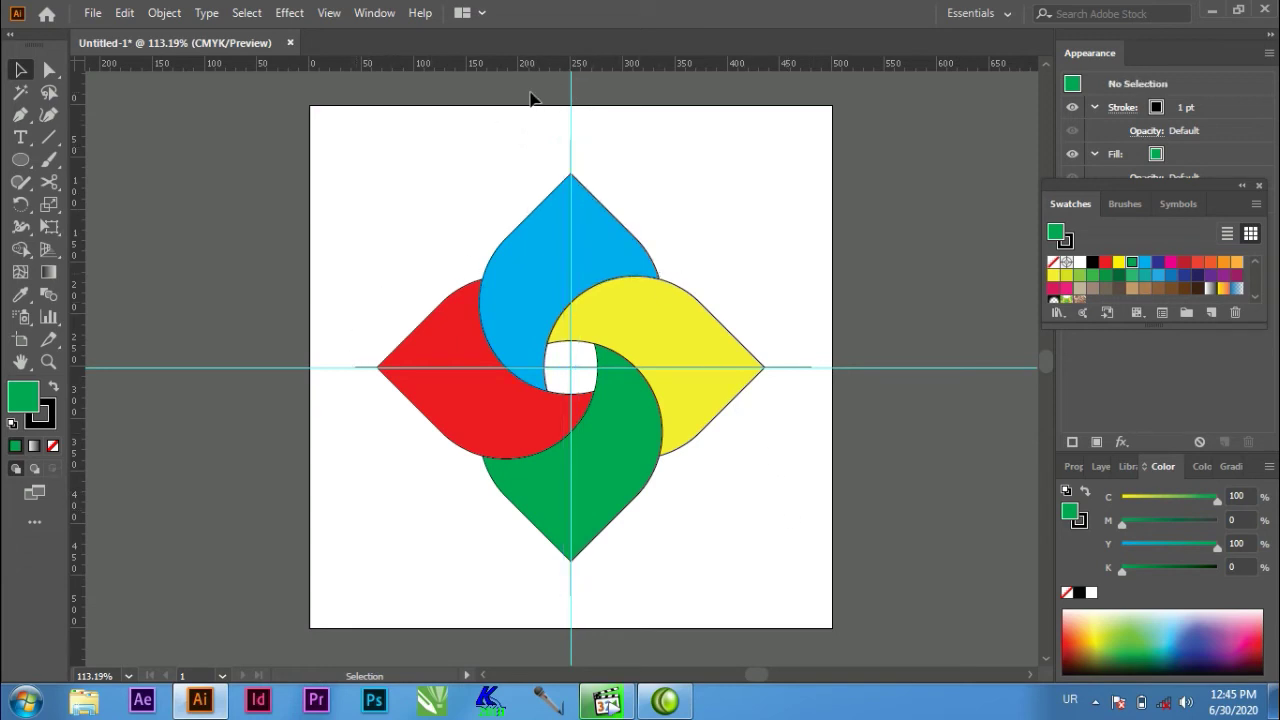
Delete the cyan guides from the artboard
left_click(660, 113)
left_click(660, 113)
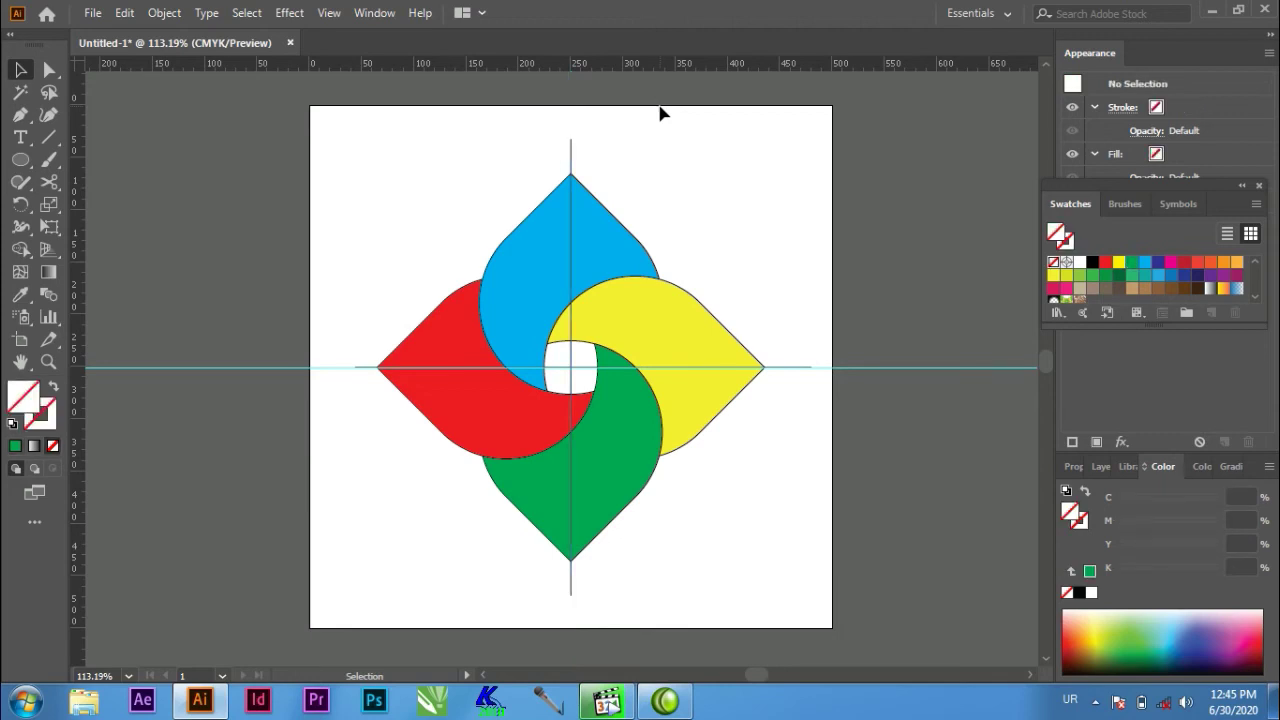
left_click_drag(843, 336, 930, 484)
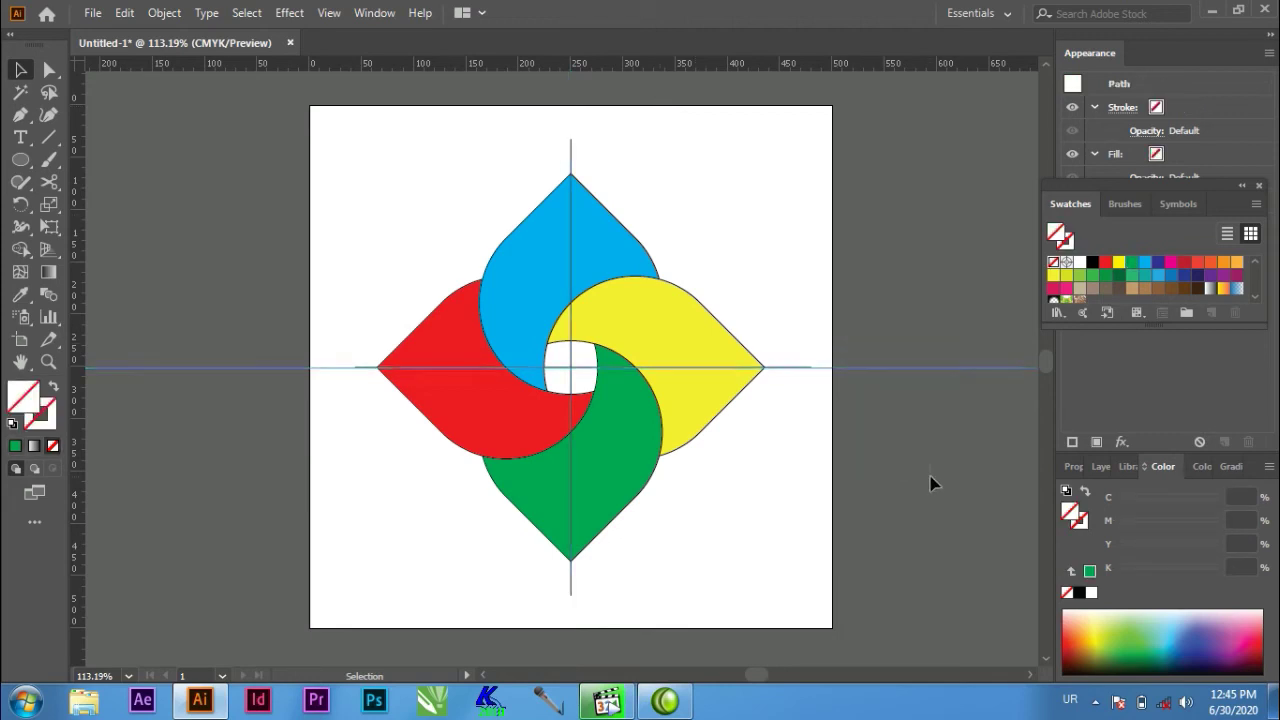
key("Delete")
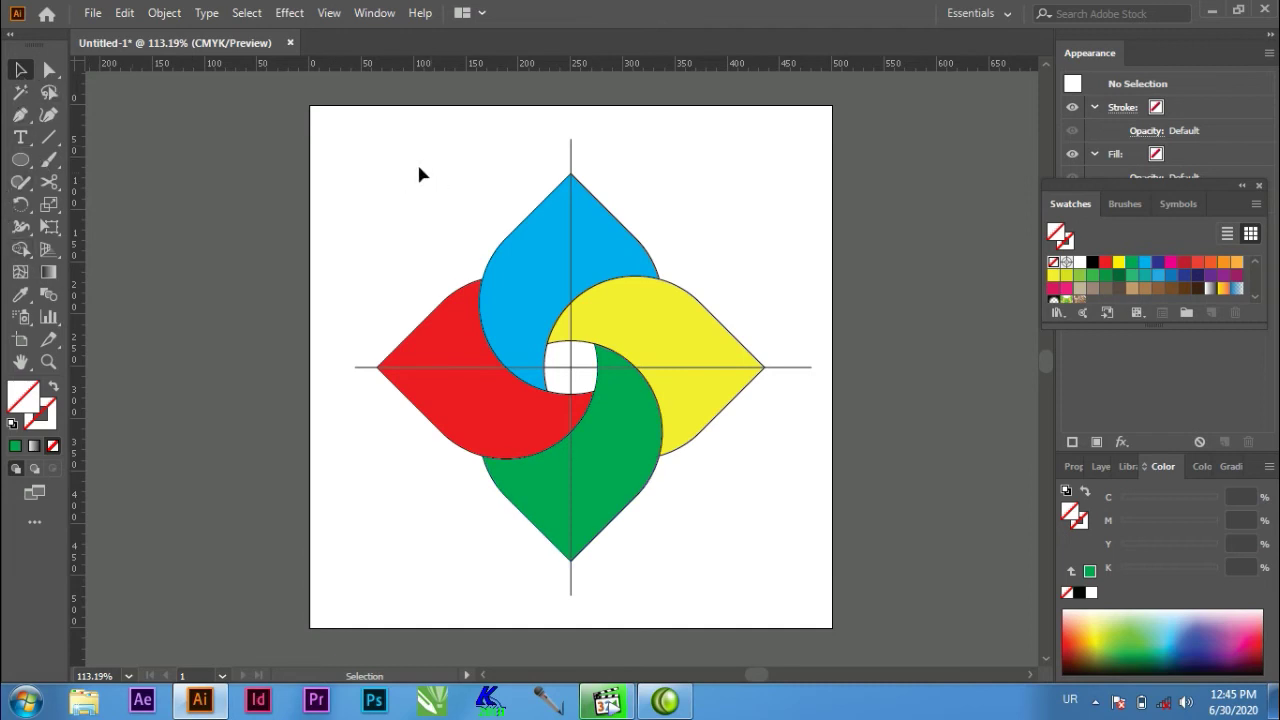
left_click_drag(334, 137, 800, 550)
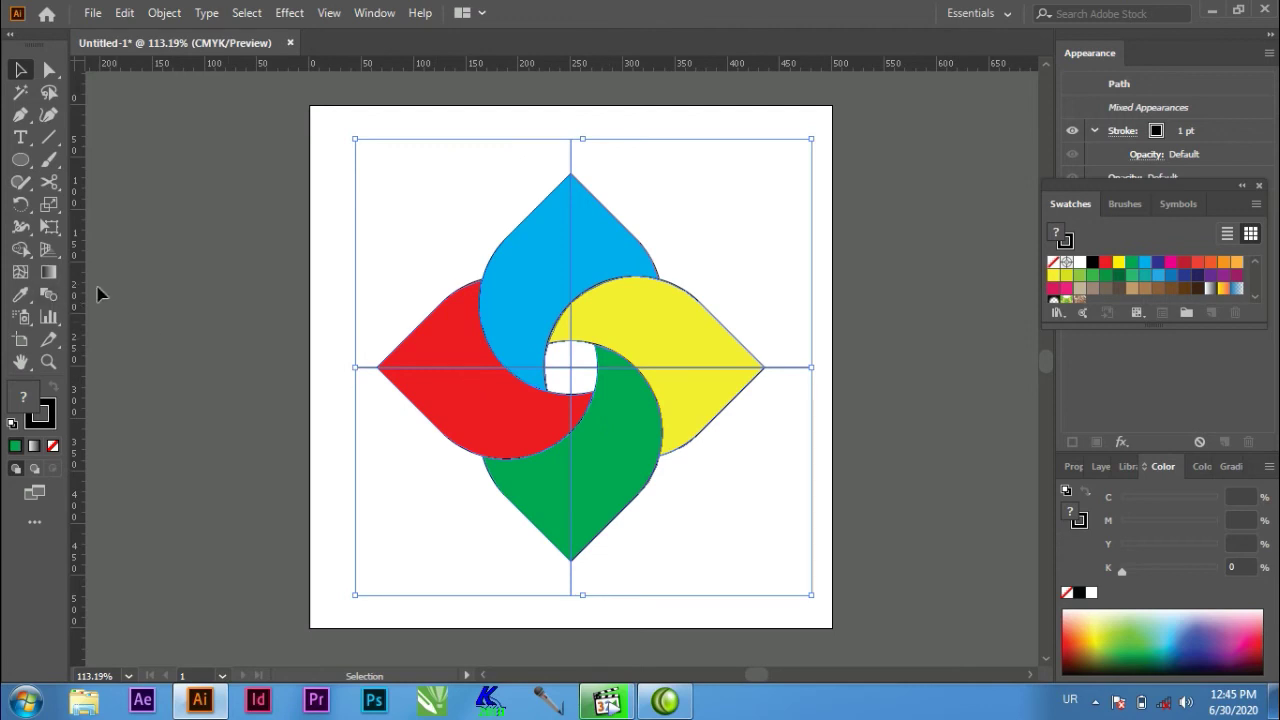
With the Shape Builder, split the blue, yellow, green and red petals into halves along the centre lines
left_click(20, 249)
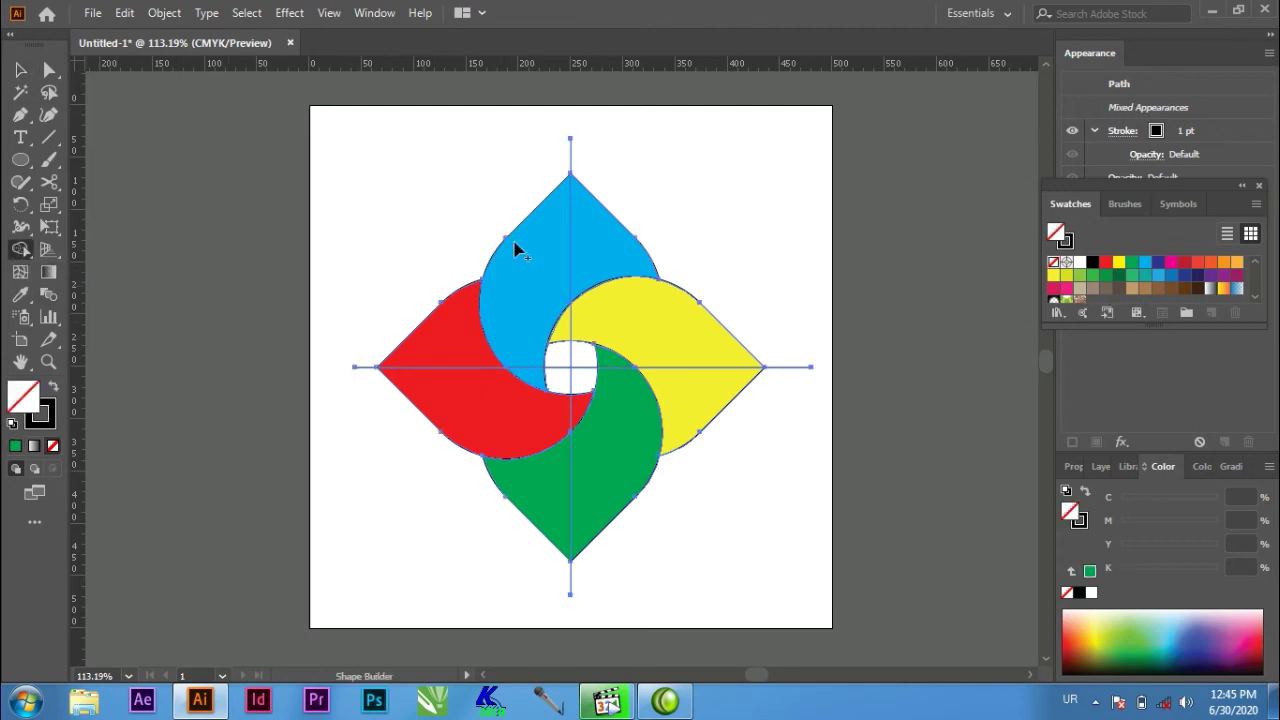
left_click(597, 236)
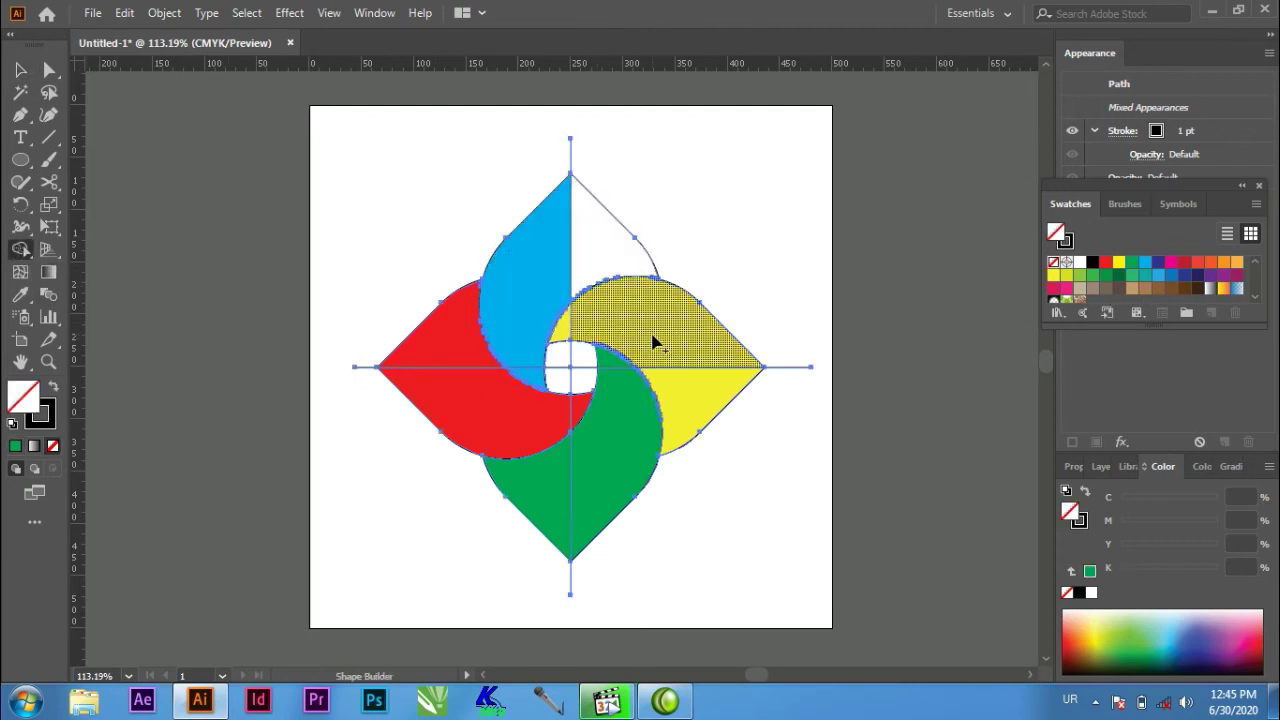
left_click_drag(685, 343, 608, 330)
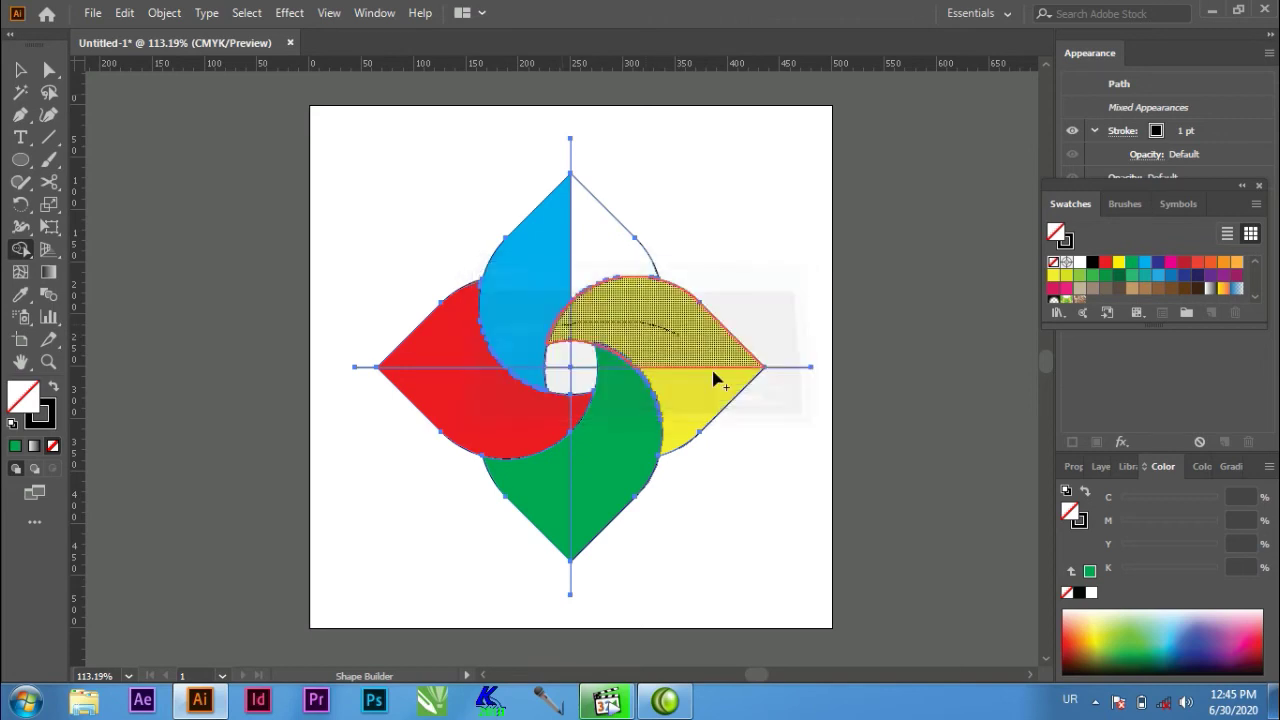
left_click(675, 403)
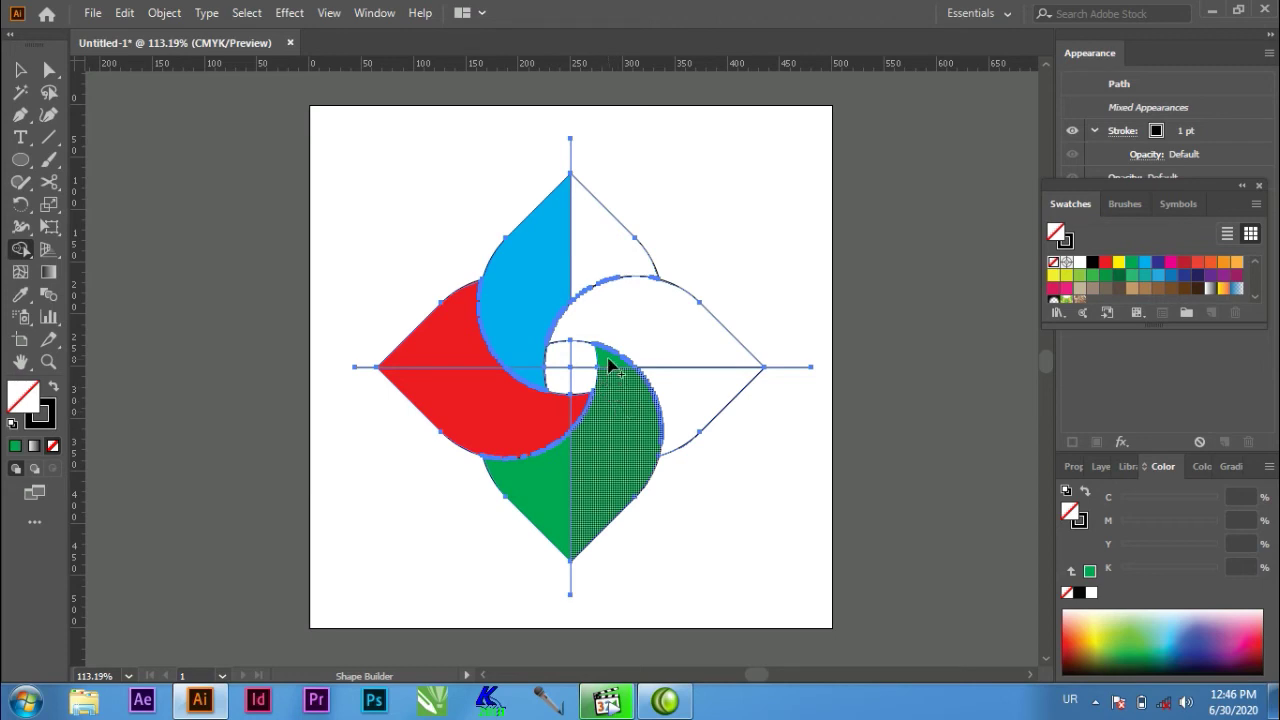
left_click(610, 372)
left_click(618, 360)
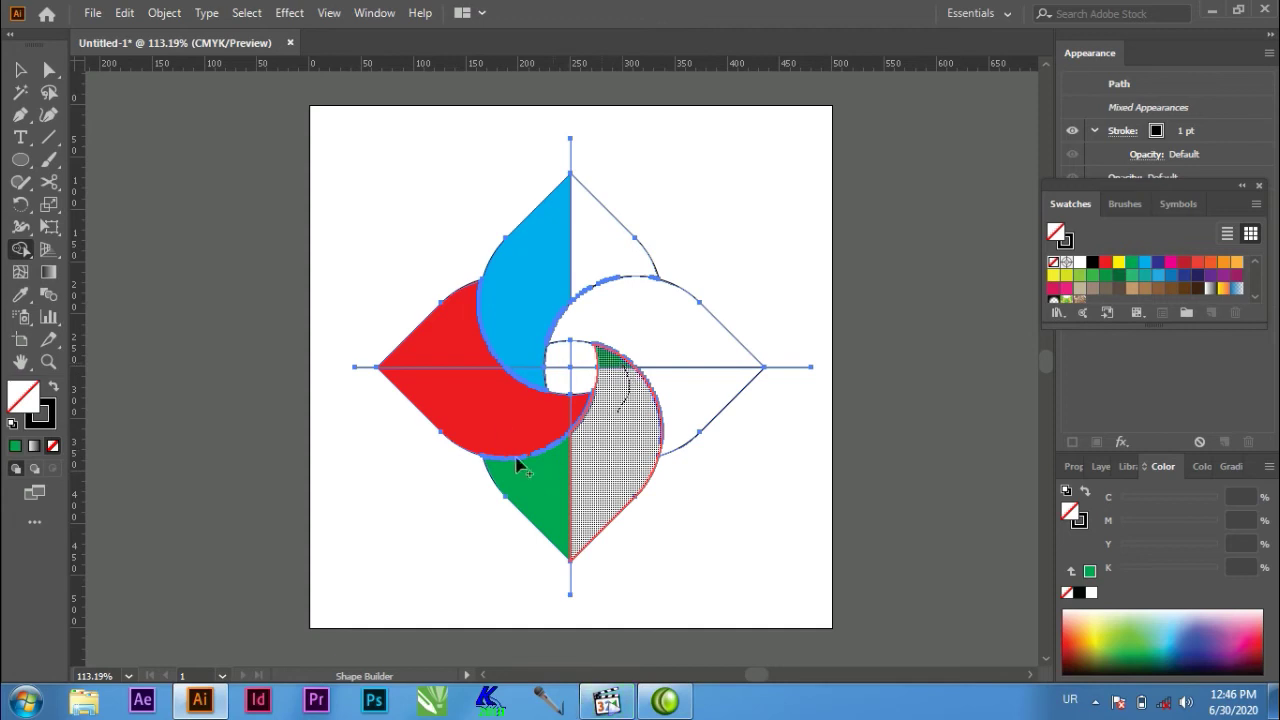
left_click(566, 390)
mouse_move(540, 374)
left_mouse_down()
mouse_move(546, 262)
mouse_move(566, 232)
mouse_move(495, 280)
left_mouse_up()
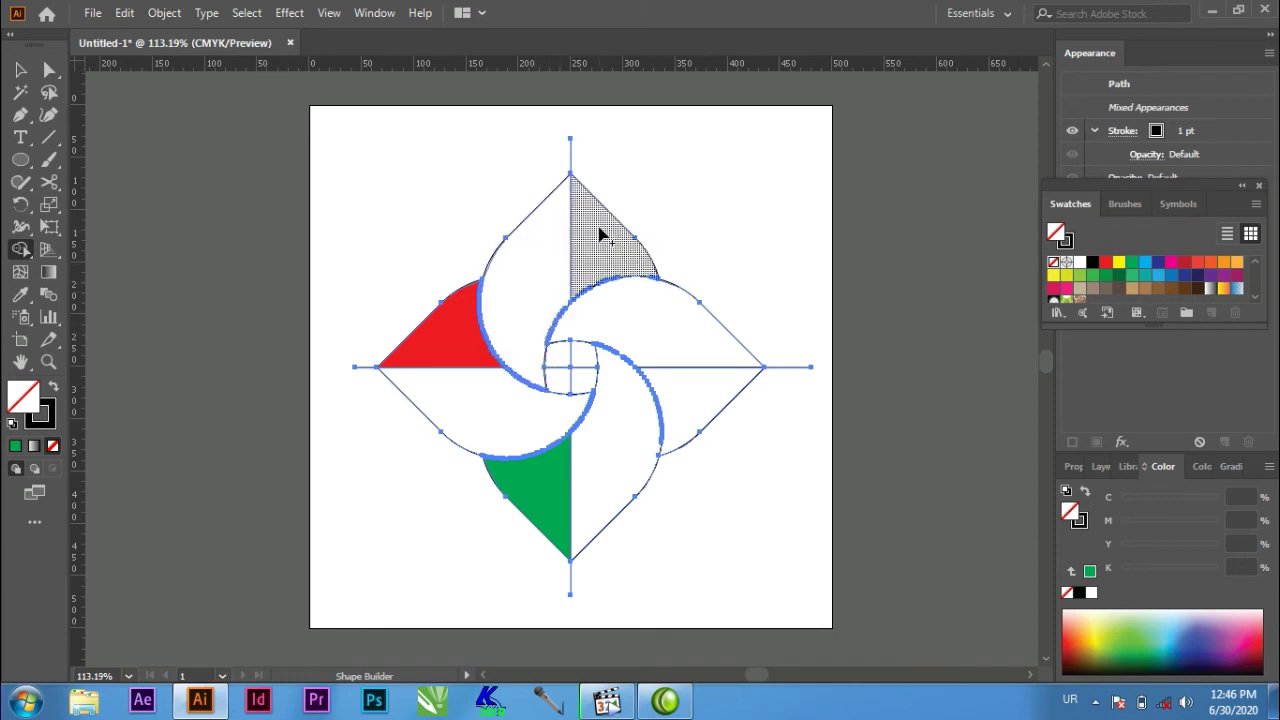
left_click_drag(493, 444, 543, 491)
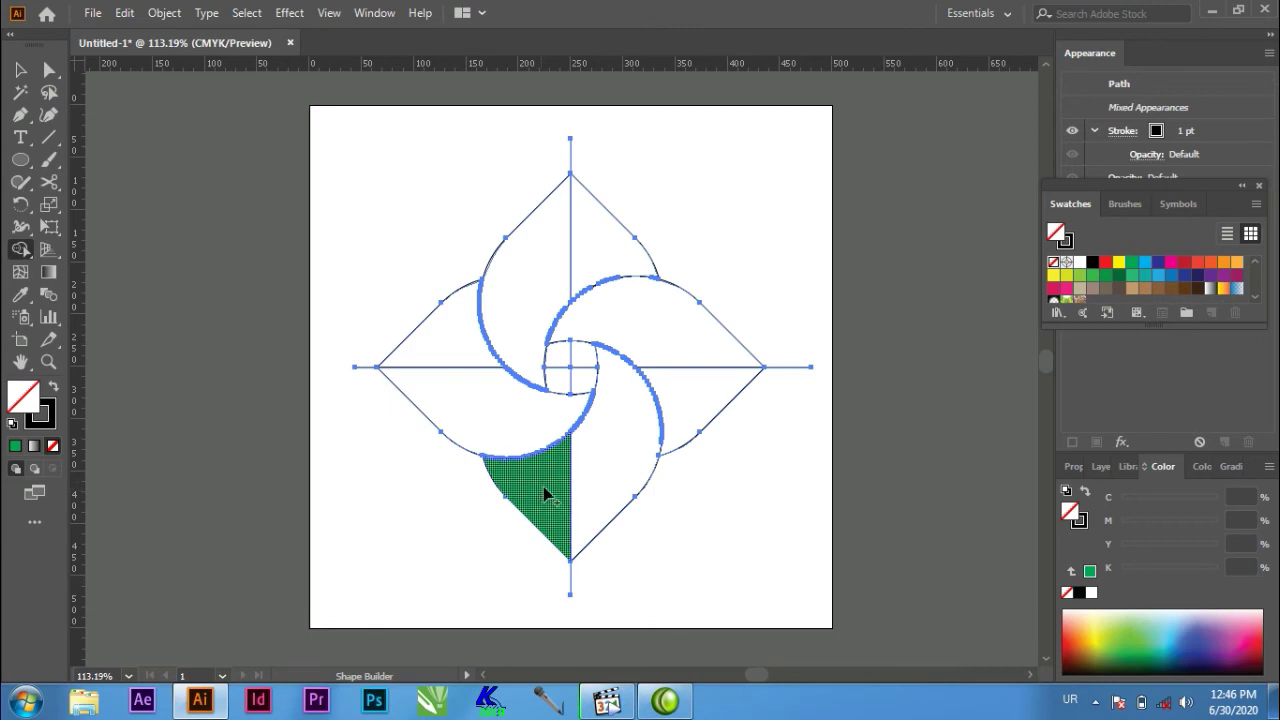
key("v")
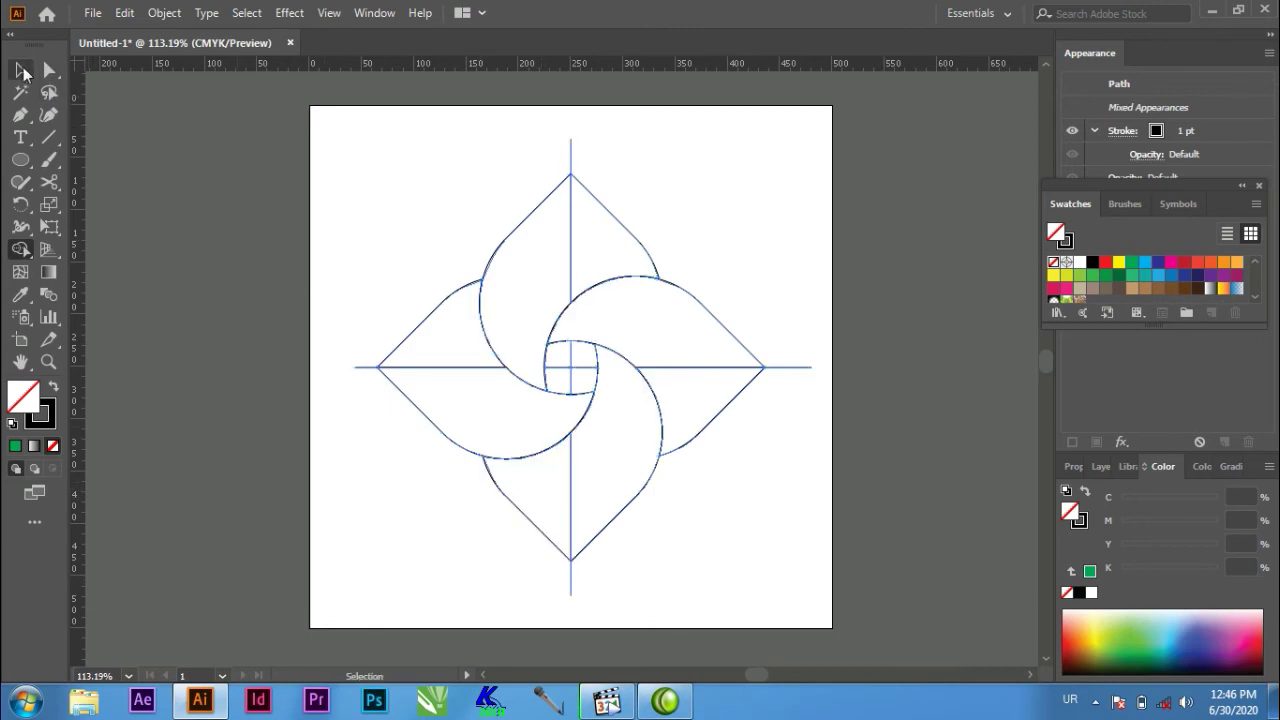
left_click(231, 206)
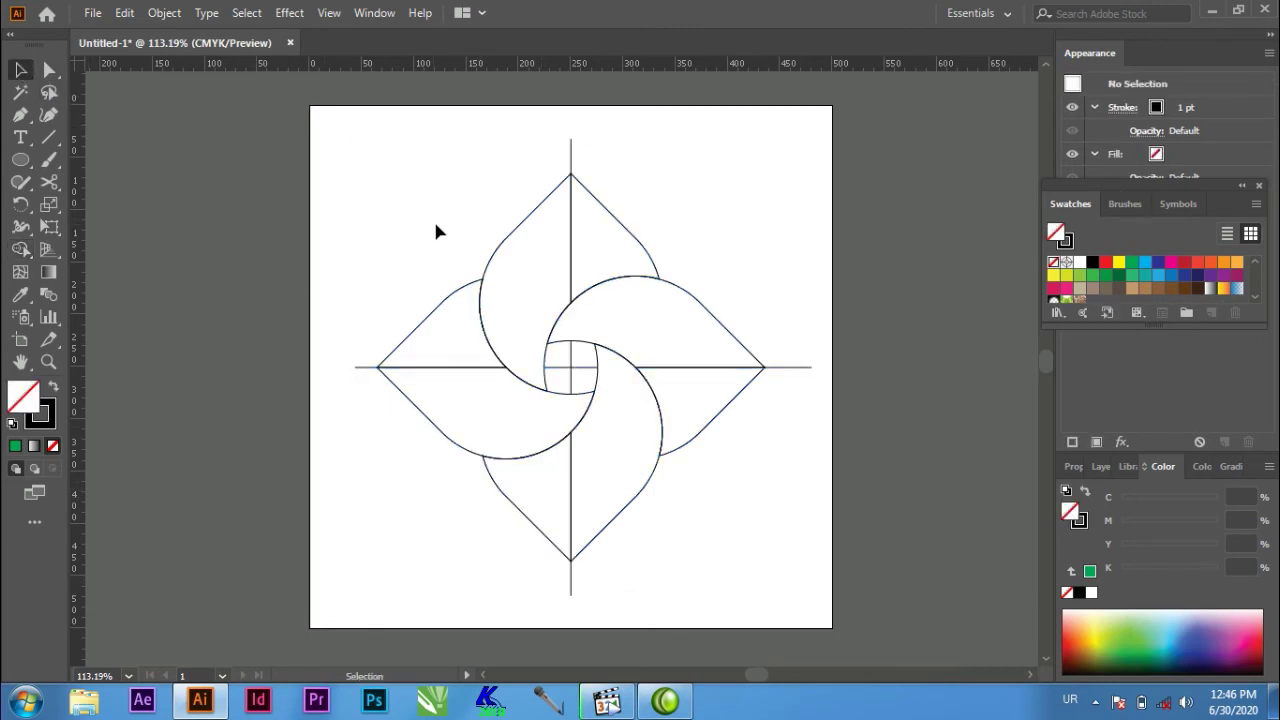
Fill the upper-left petal half red and the upper-right half cyan
left_click(527, 225)
left_click(1105, 263)
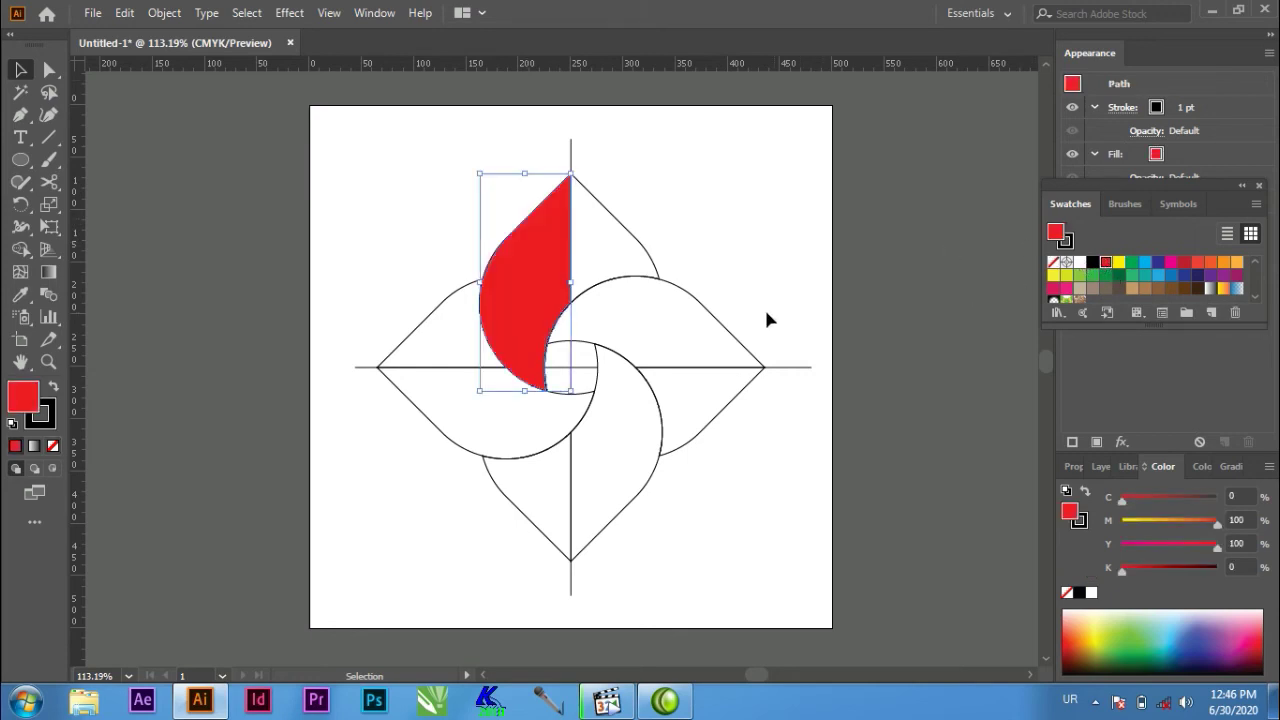
left_click(733, 318)
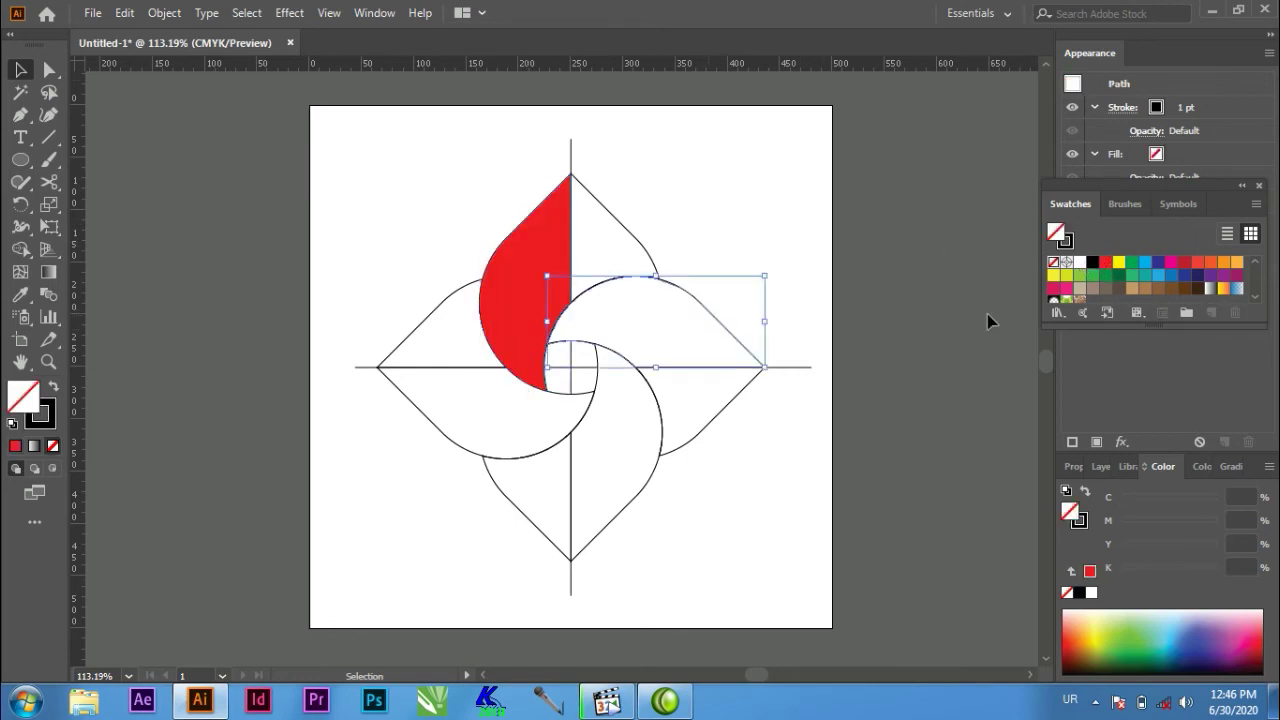
left_click(1144, 263)
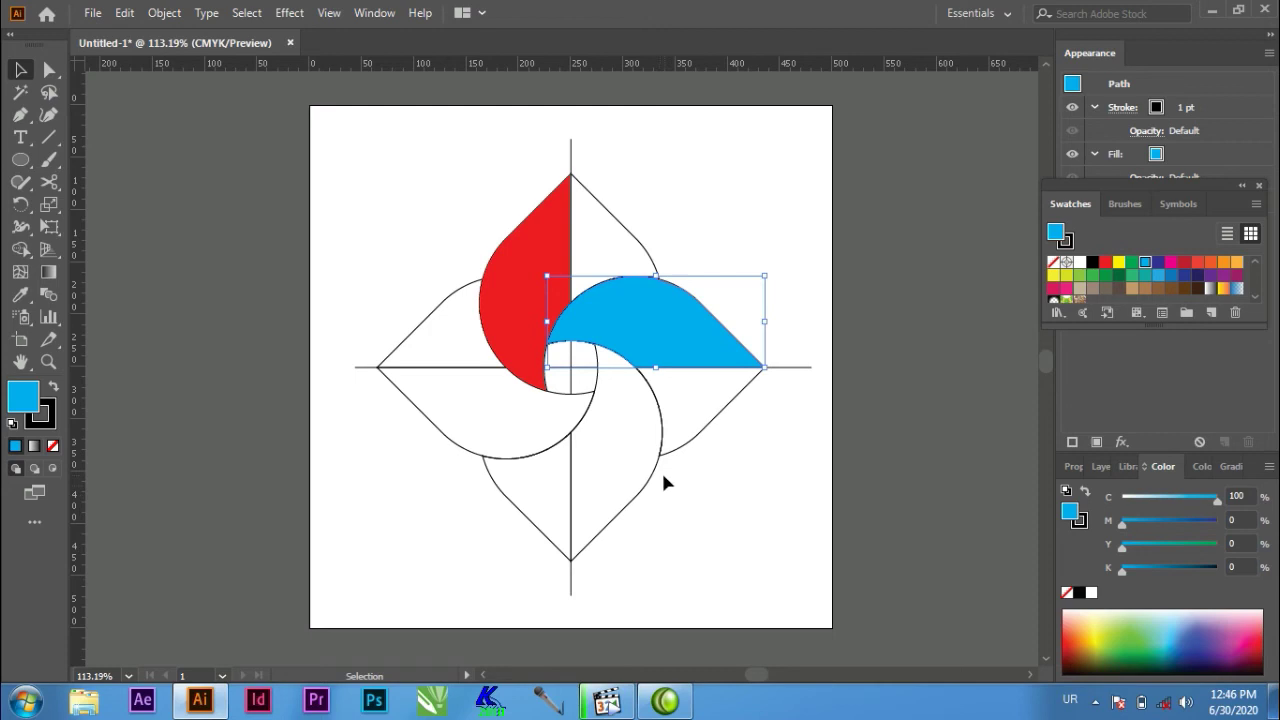
Fill the lower-right petal yellow and the left petal green
left_click_drag(608, 510, 603, 470)
left_click_drag(639, 531, 604, 462)
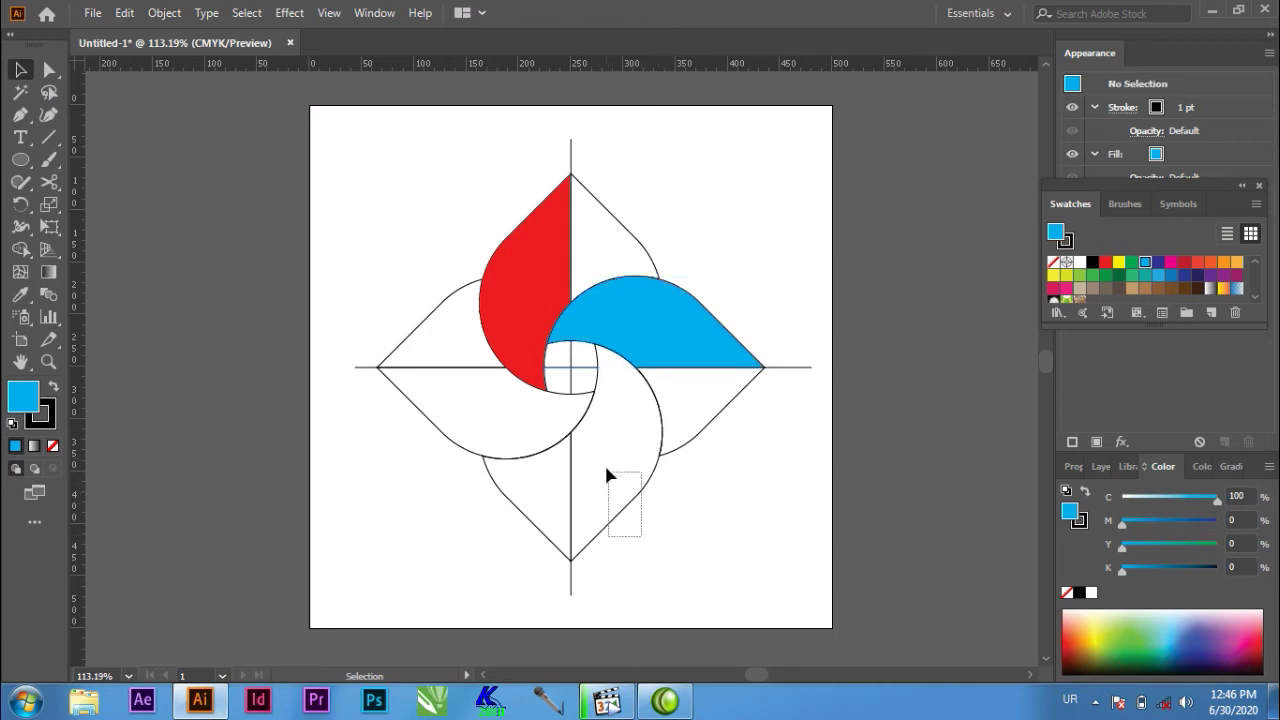
left_click(1121, 263)
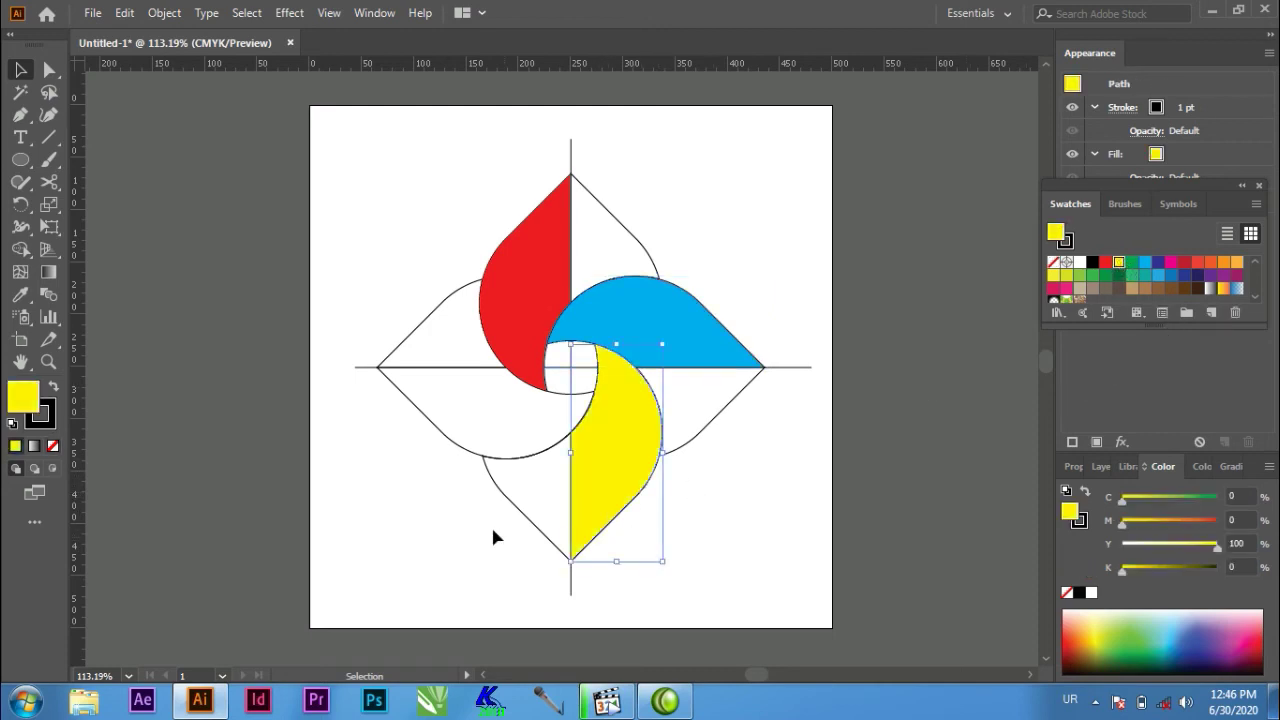
left_click(445, 425)
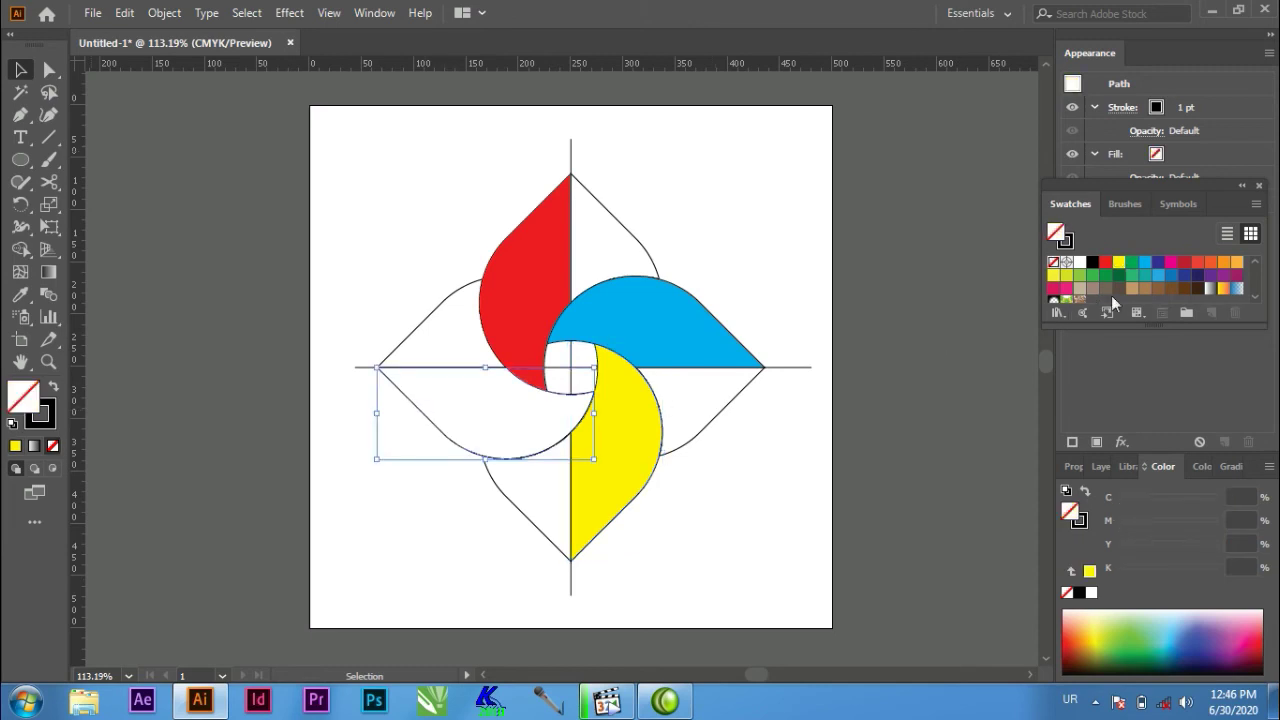
left_click(1131, 263)
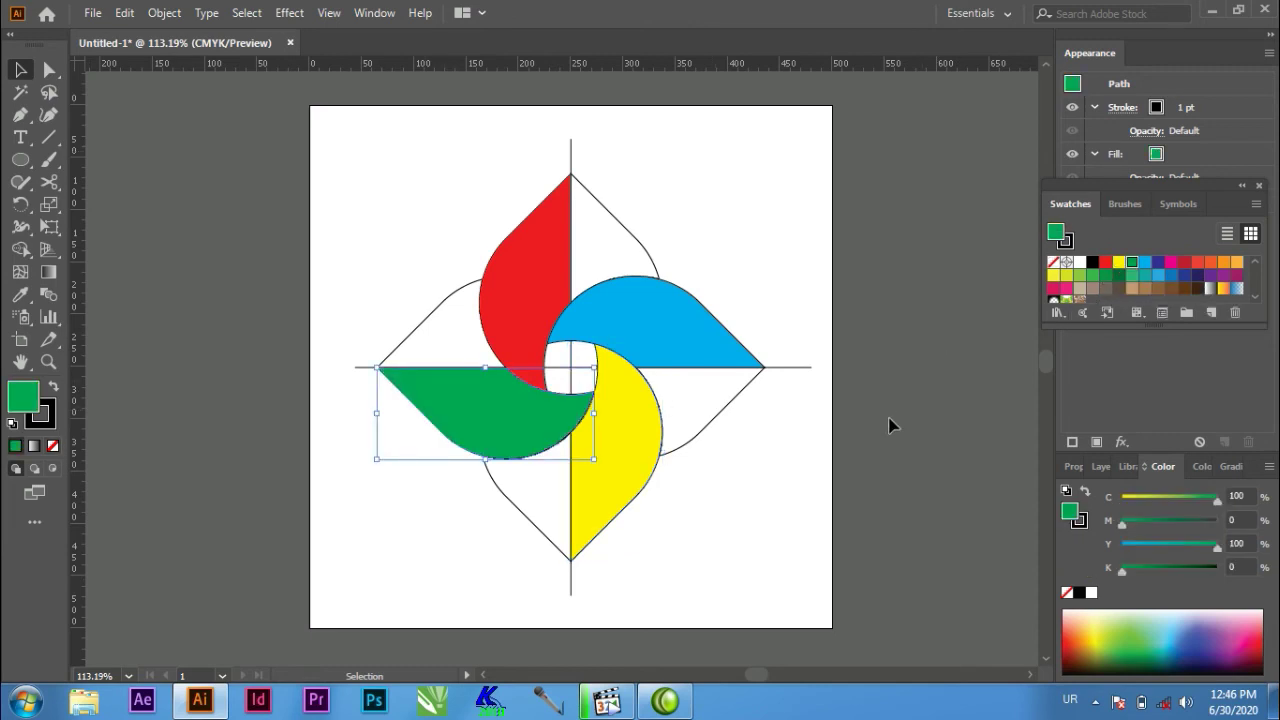
left_click(849, 386)
left_click_drag(686, 177, 589, 238)
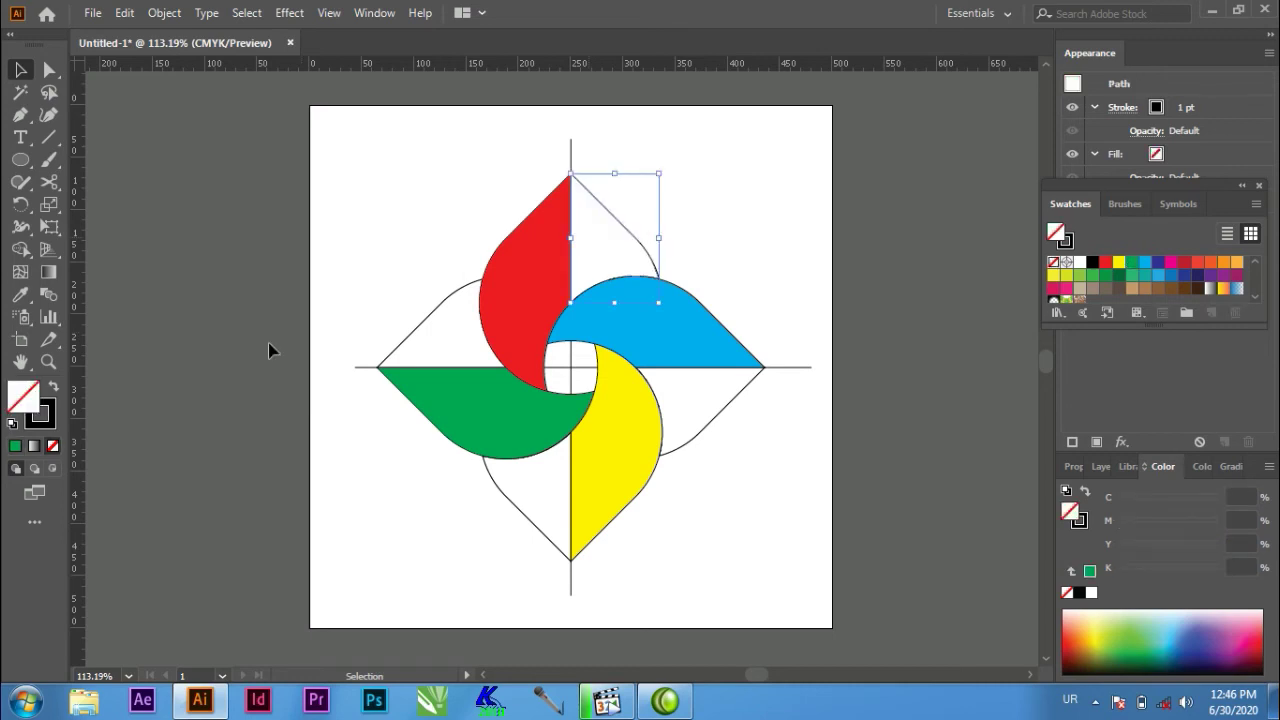
Give the half beside the red petal a white-to-red gradient with its midpoint pulled toward white
left_click(35, 447)
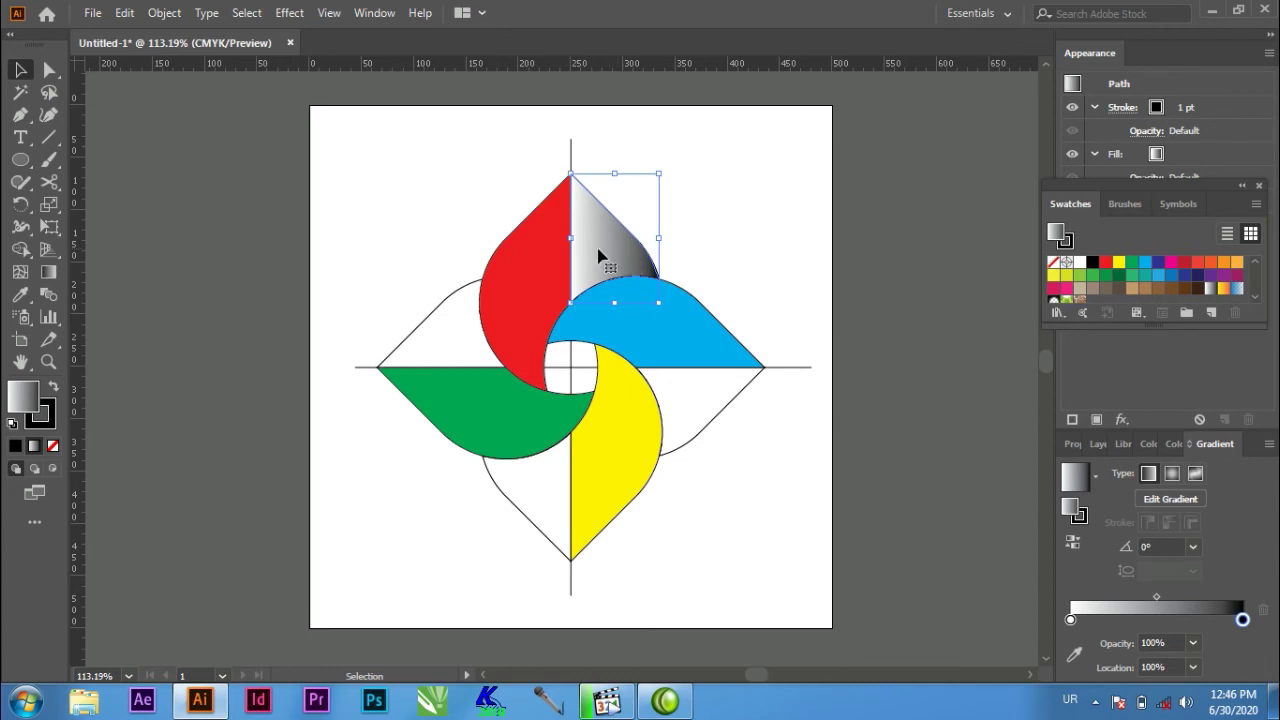
left_click(48, 273)
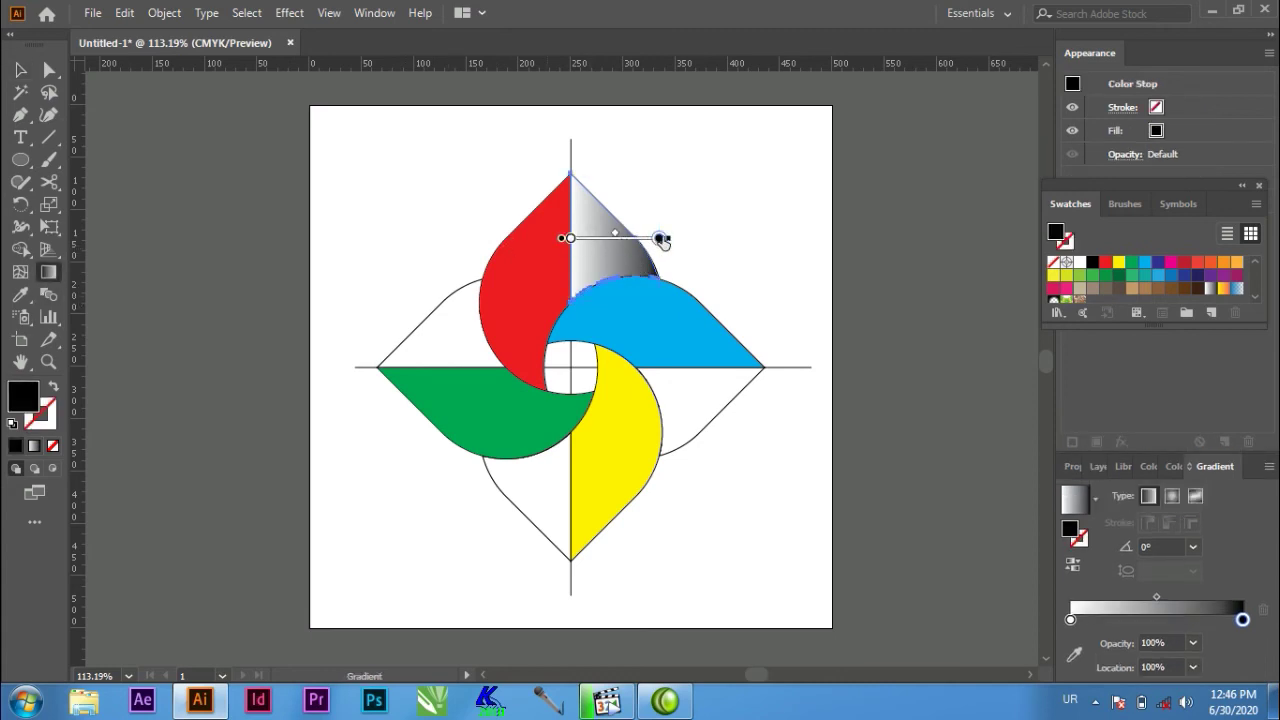
left_click(1106, 263)
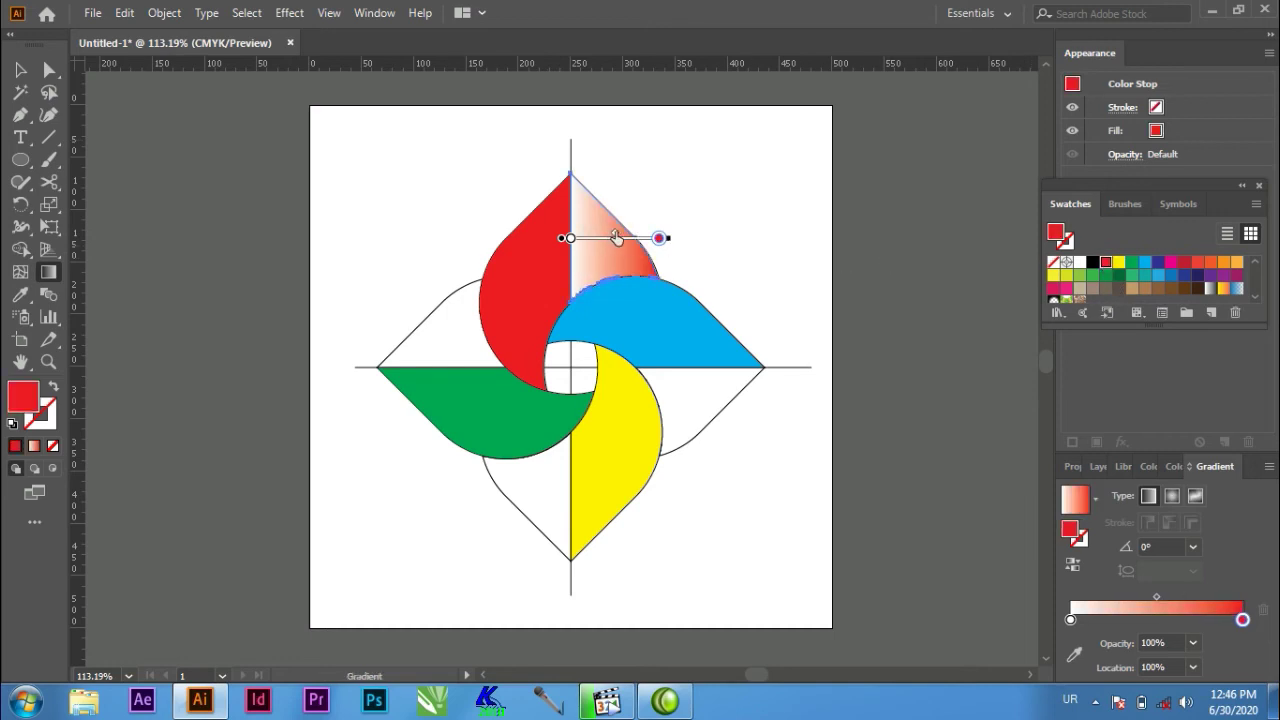
left_click_drag(614, 237, 593, 237)
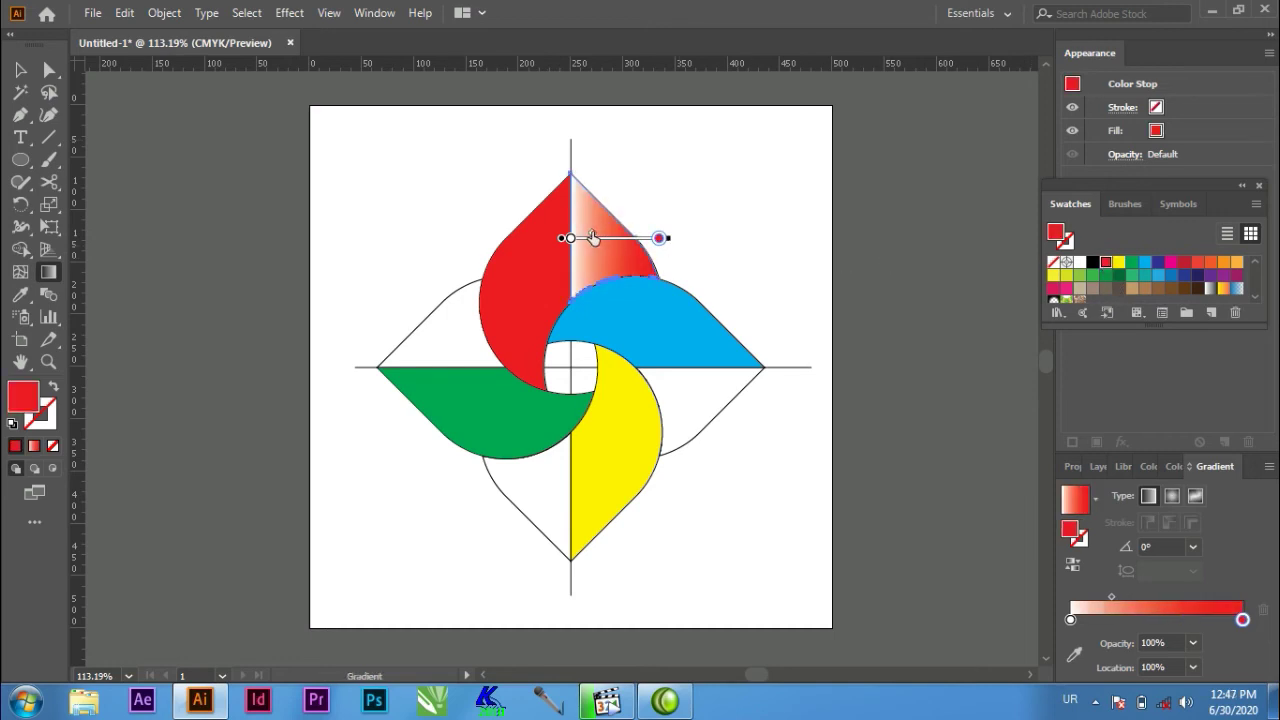
left_click_drag(593, 237, 589, 237)
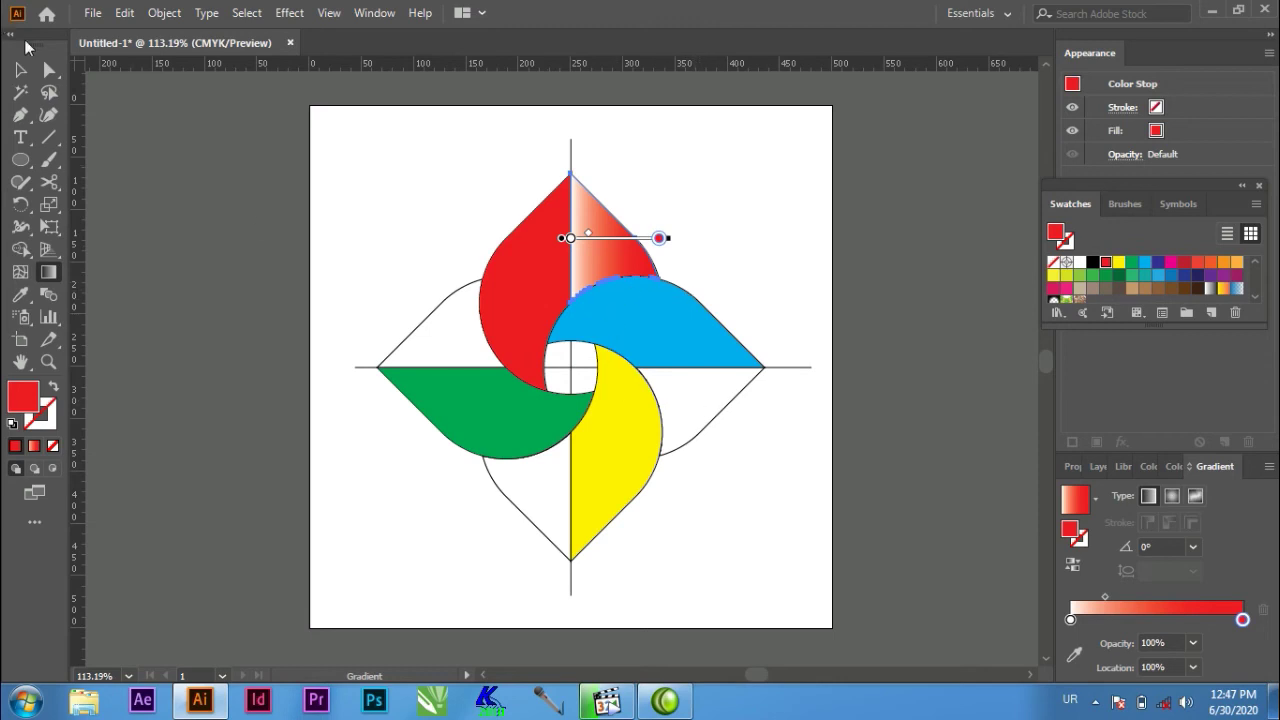
key("v")
Apply the gradient fill to the white half below the cyan petal
left_click_drag(742, 458, 651, 394)
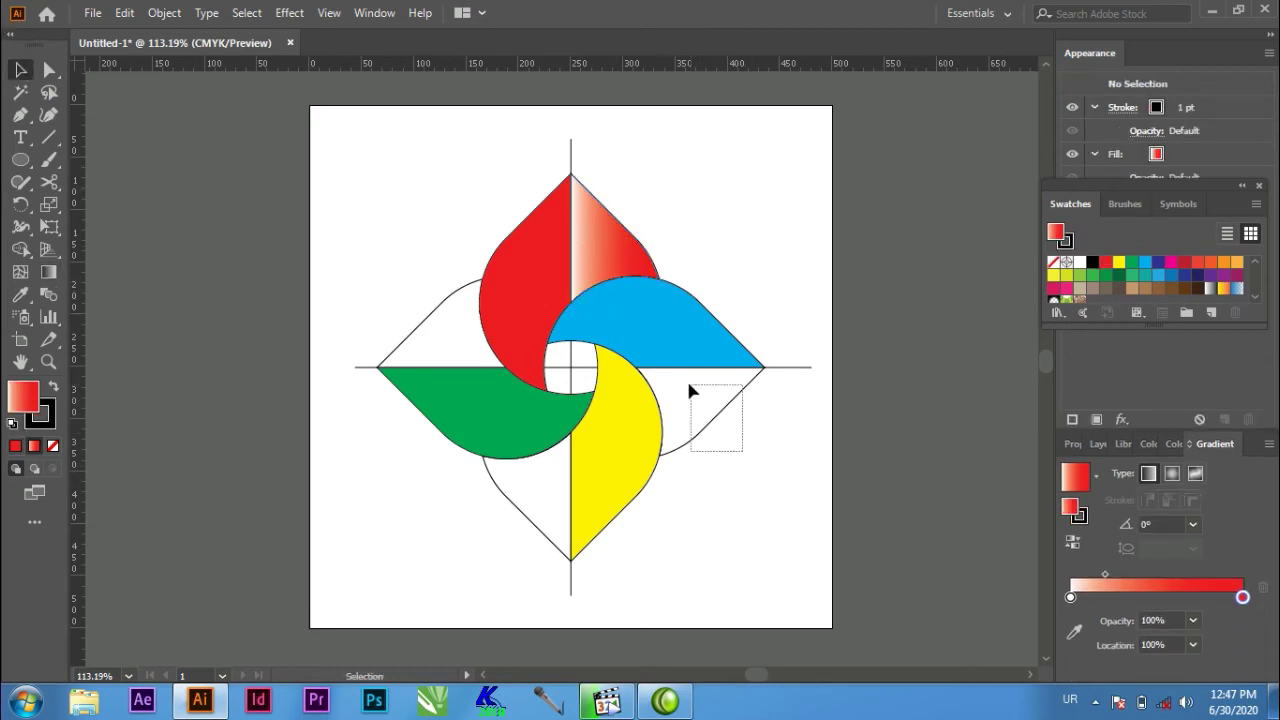
left_click(34, 446)
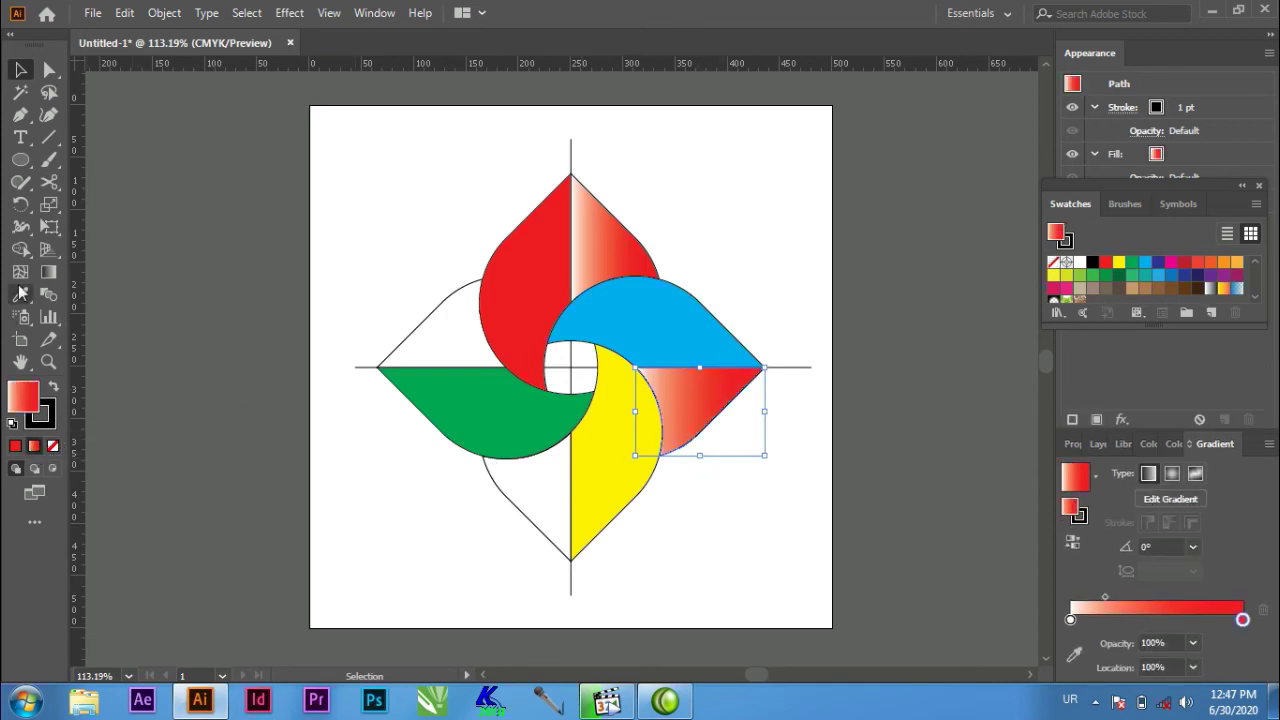
left_click(48, 271)
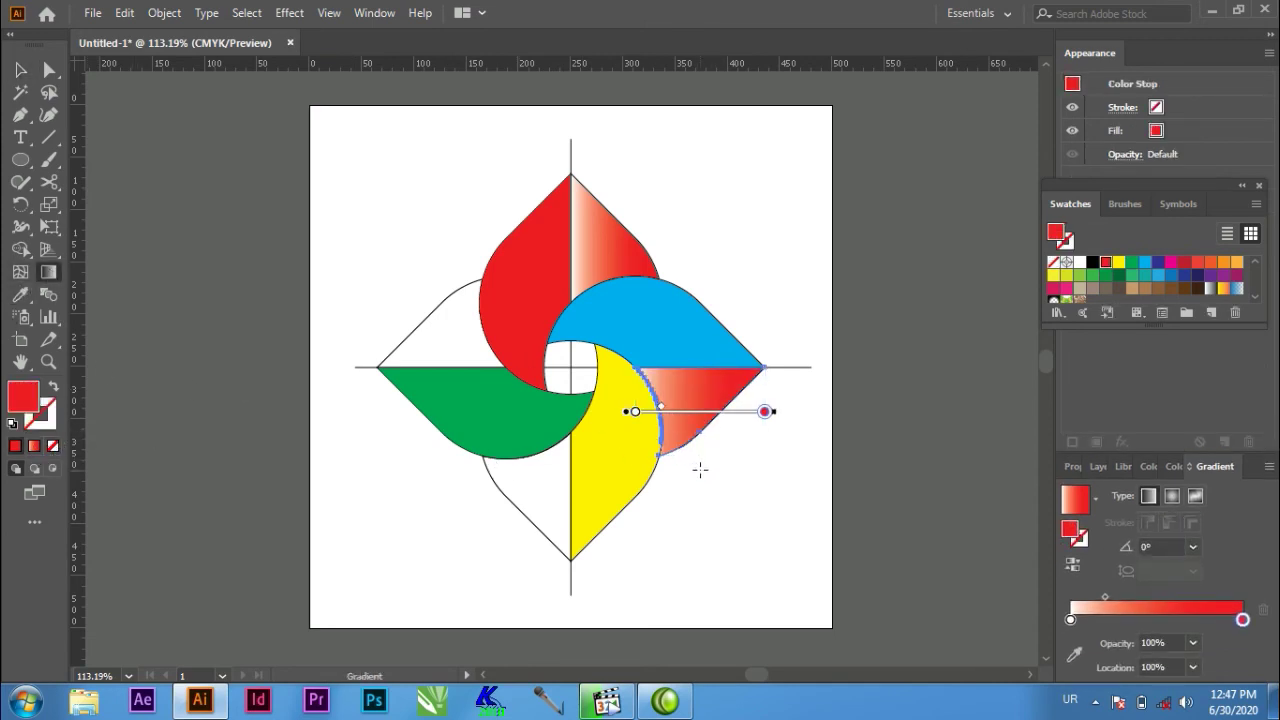
Run a vertical white-to-cyan gradient on the half below the cyan petal, shortened so it's mostly cyan
left_click_drag(700, 470, 700, 375)
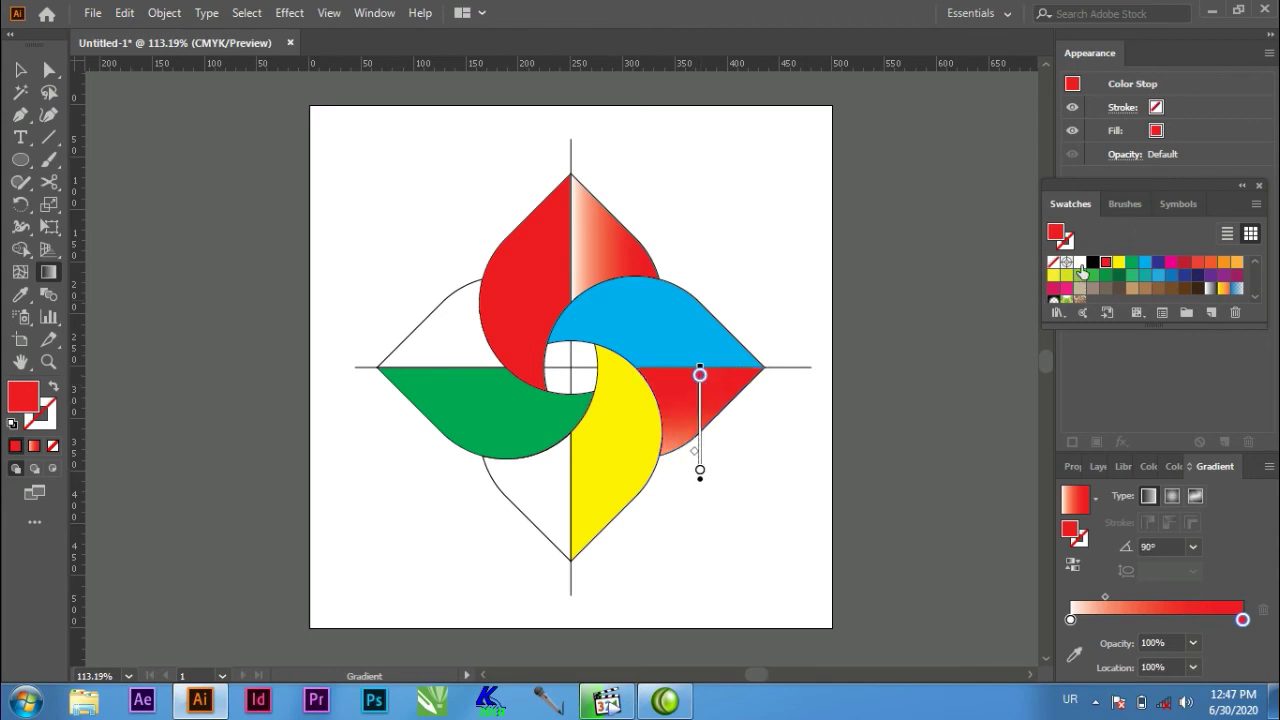
left_click(1079, 262)
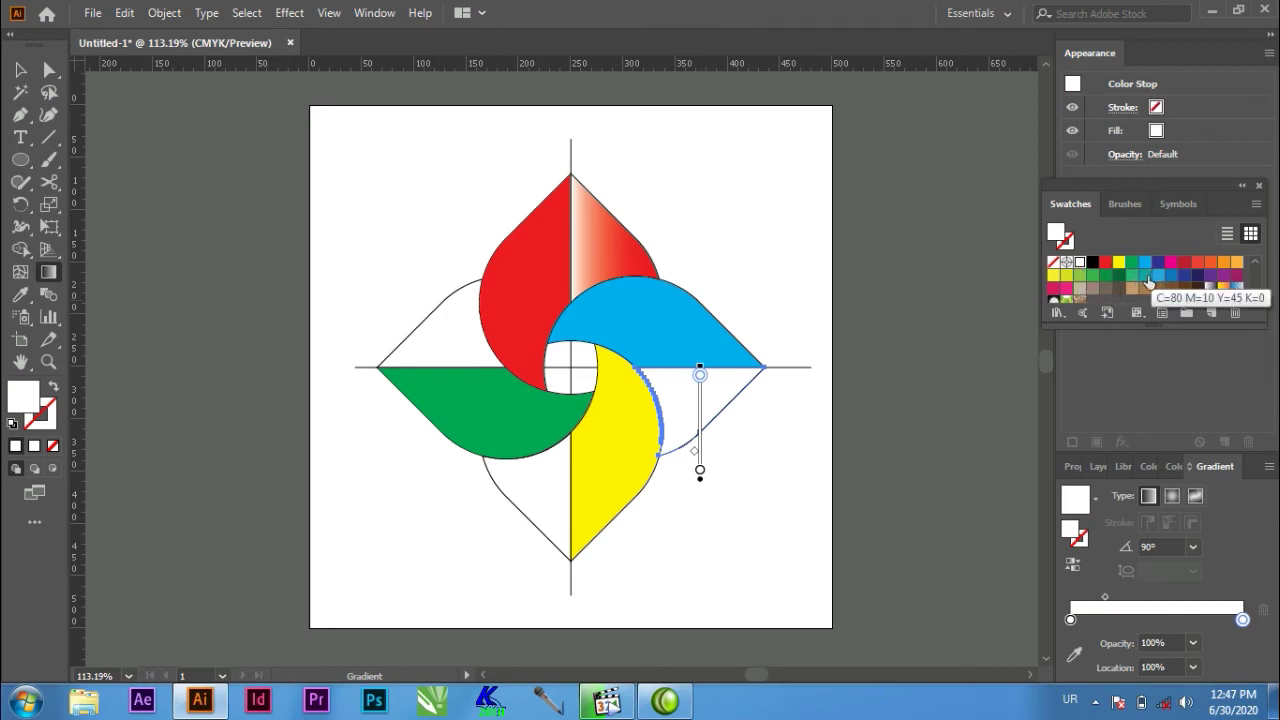
left_click(699, 472)
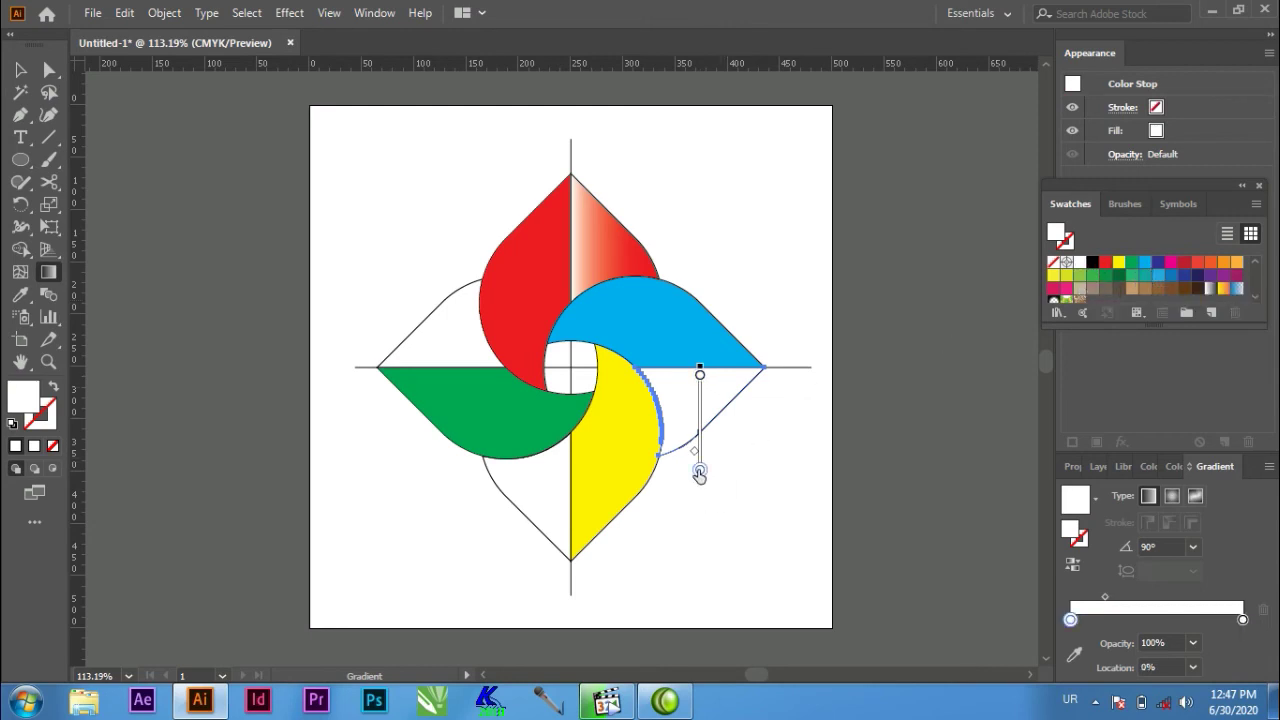
left_click(1145, 262)
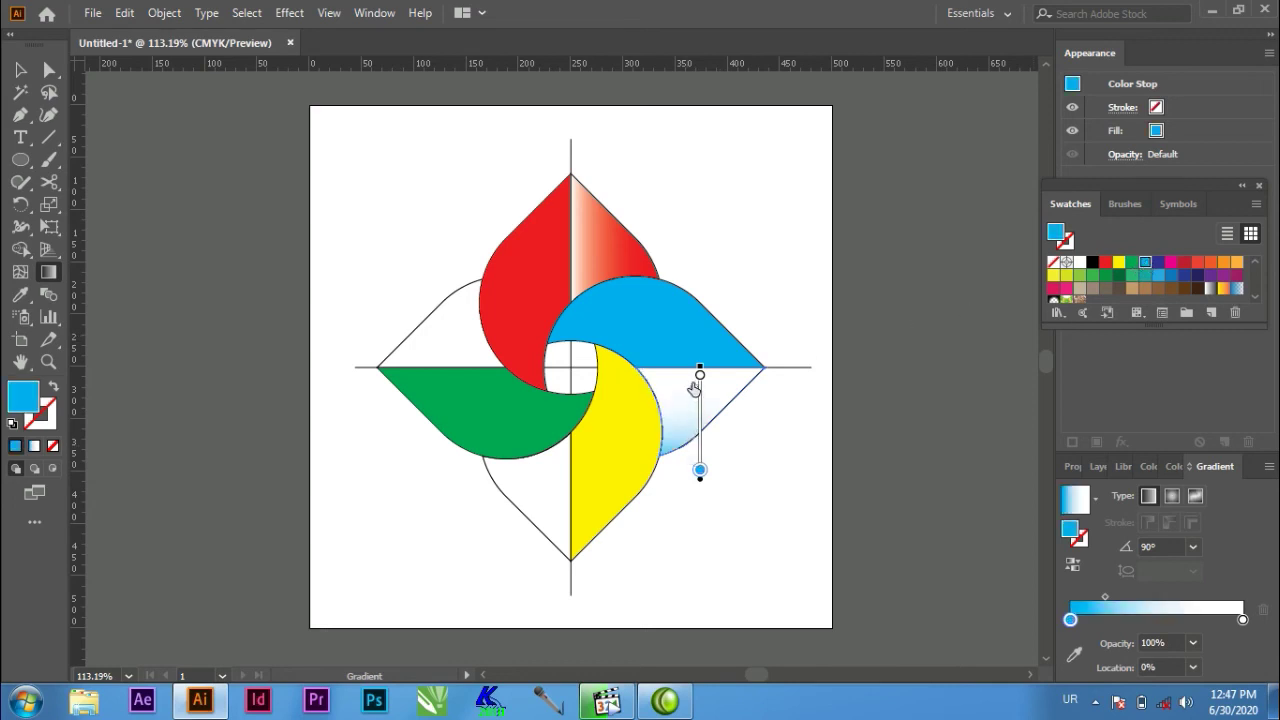
left_click_drag(694, 388, 699, 379)
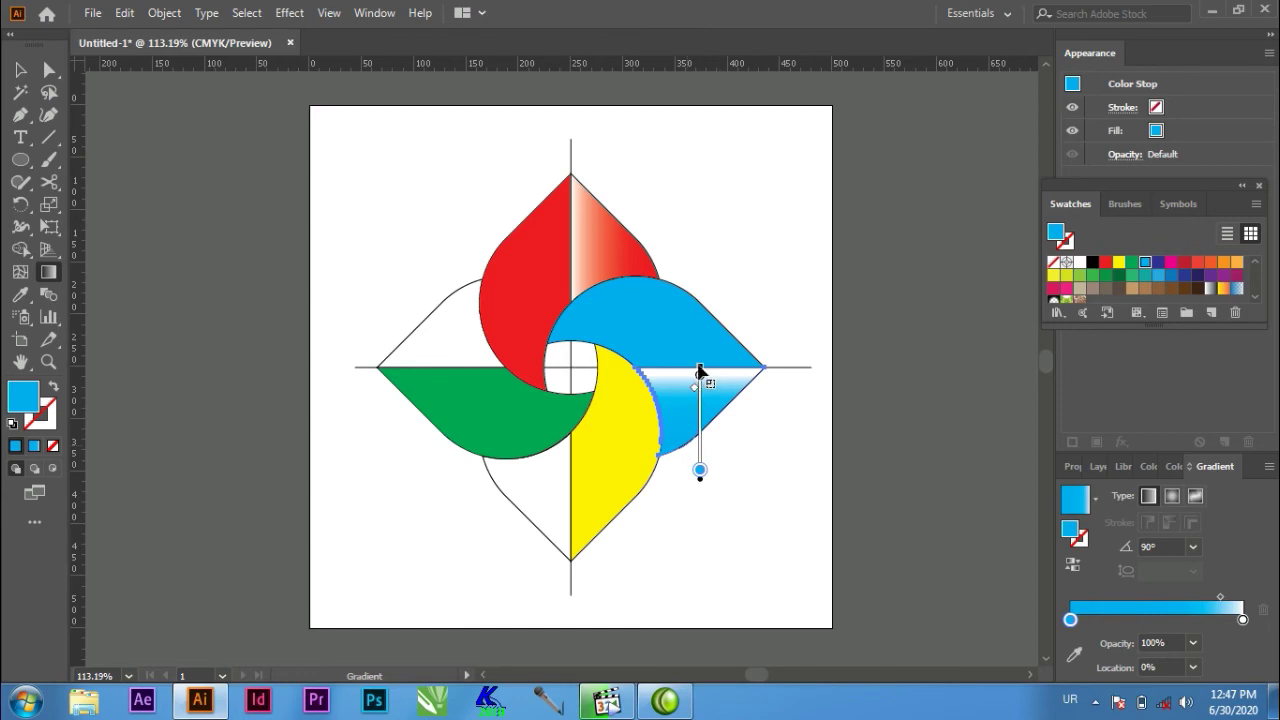
left_click_drag(700, 370, 700, 358)
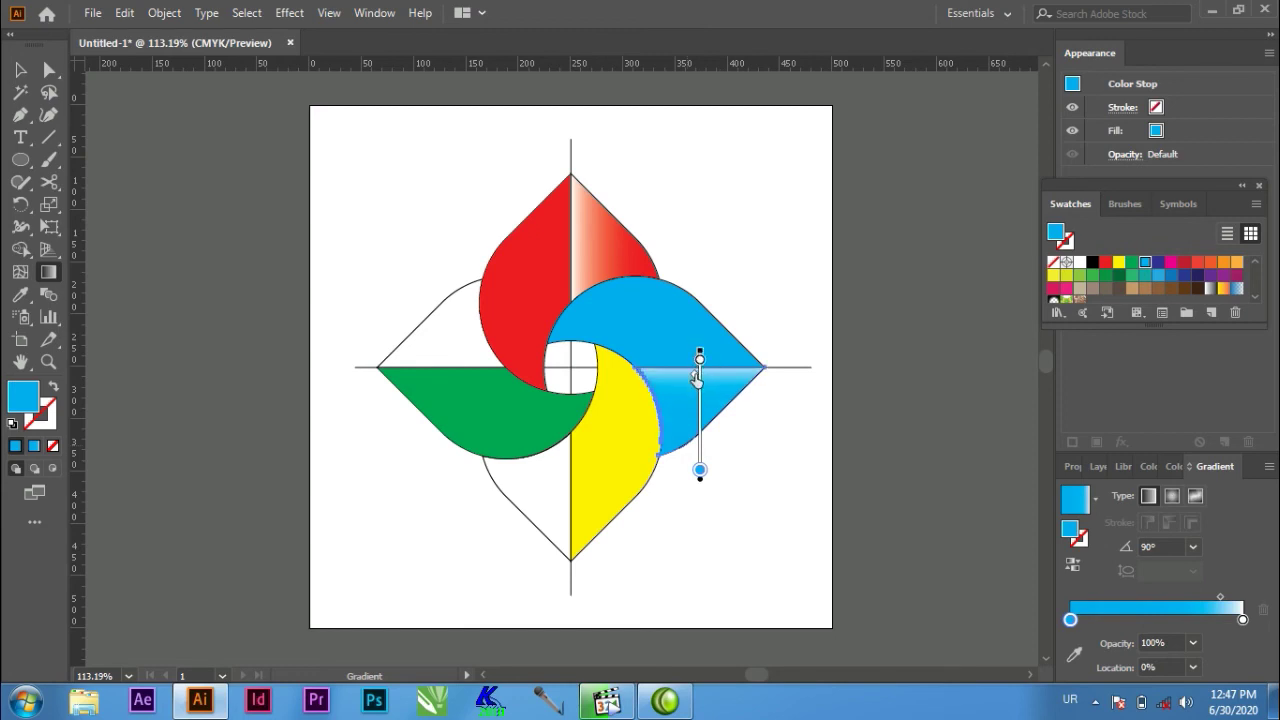
left_click(20, 69)
left_click(540, 468)
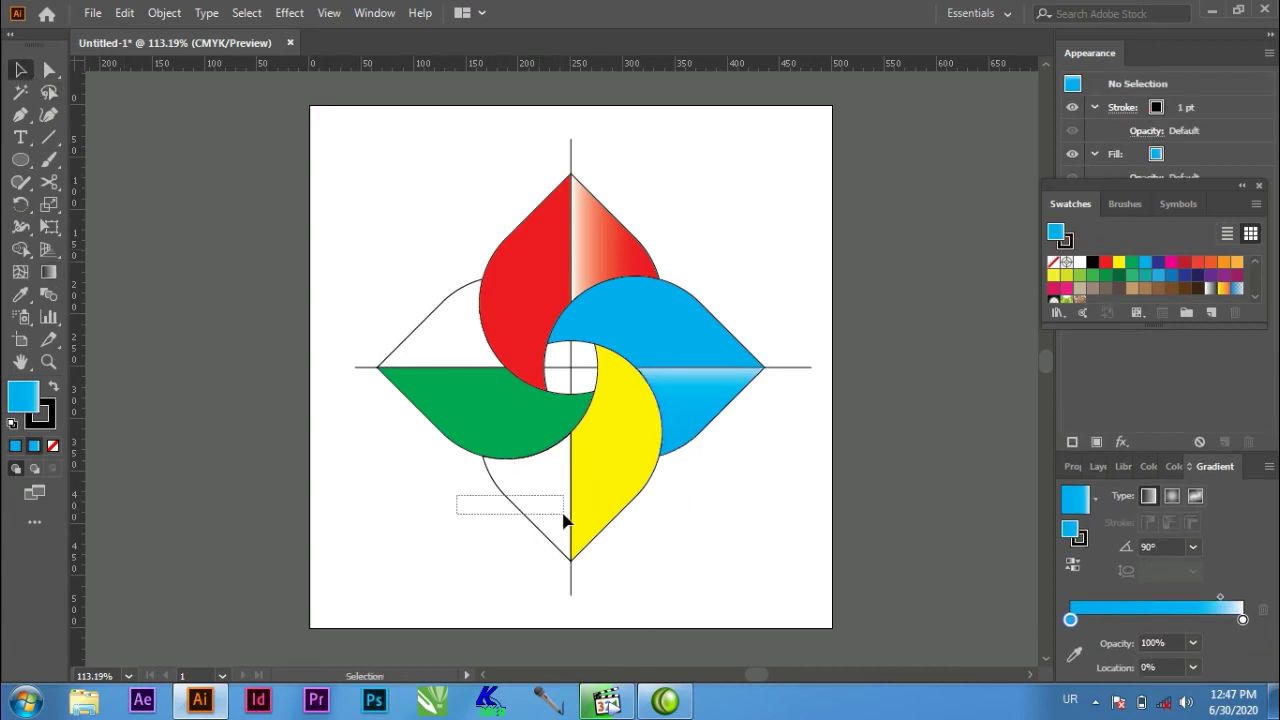
Apply a gradient to the half below the green petal and set its start stop to yellow
left_click(516, 517)
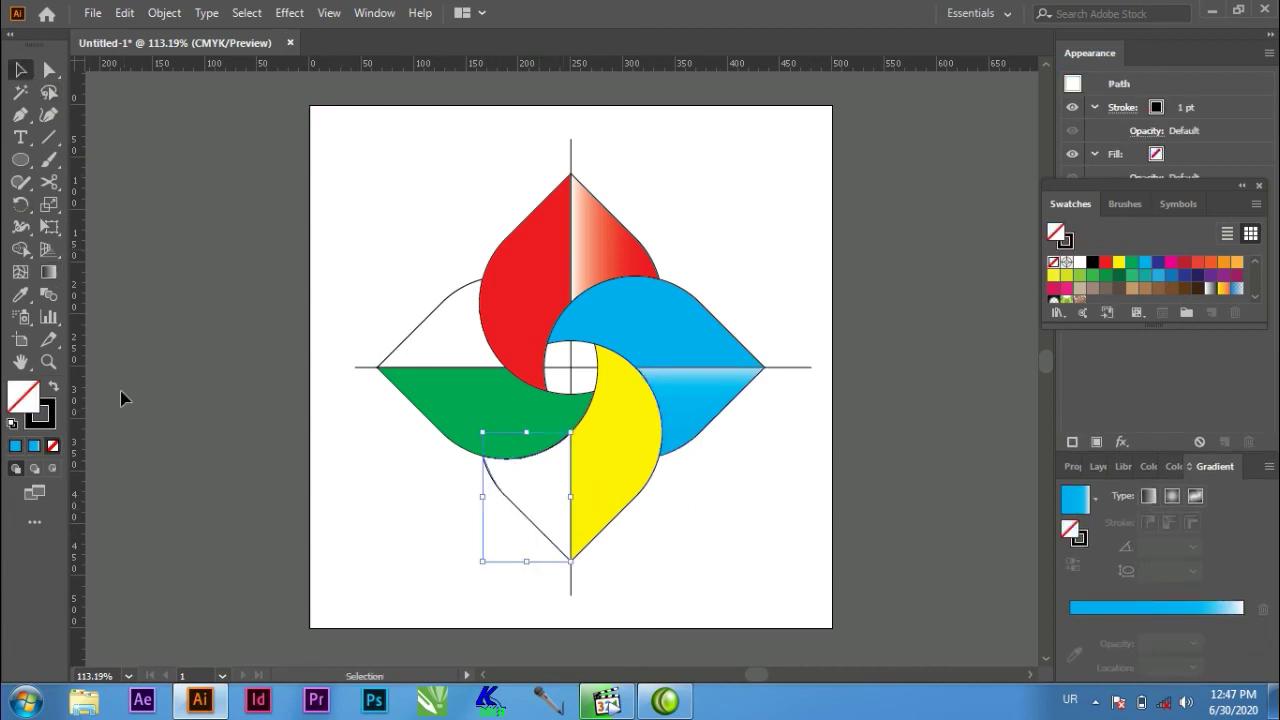
left_click(50, 272)
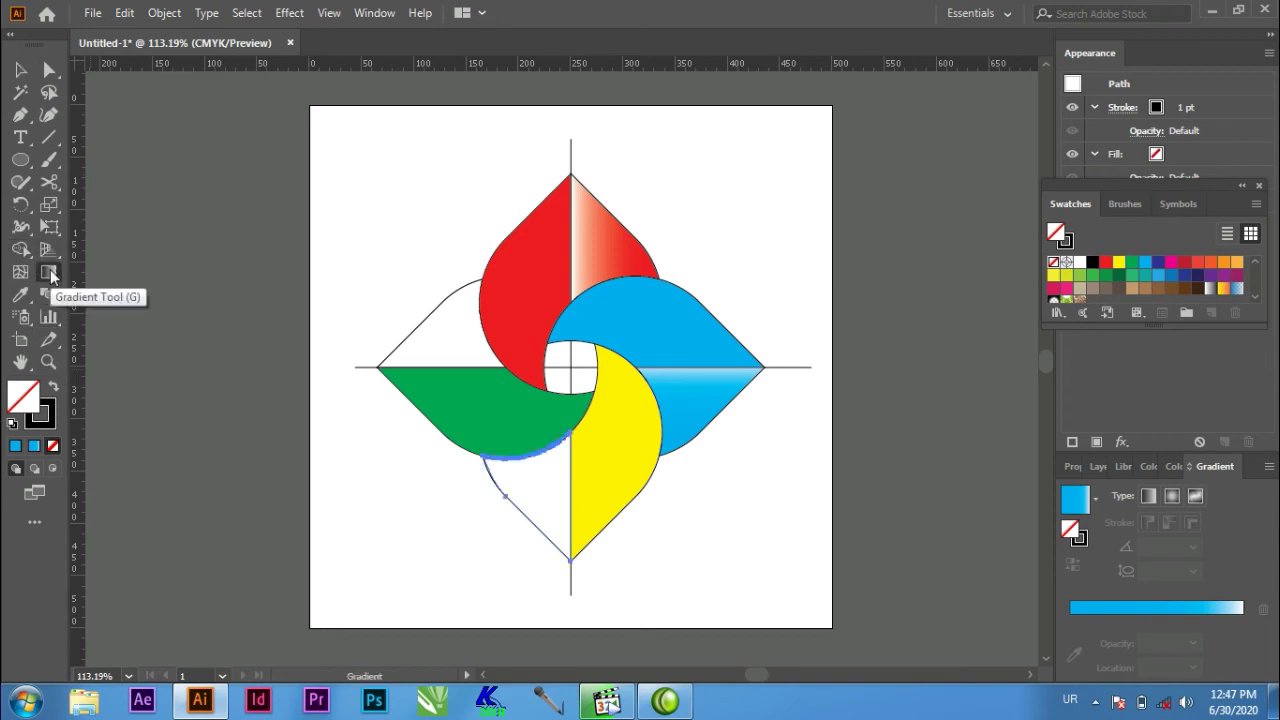
left_click(34, 446)
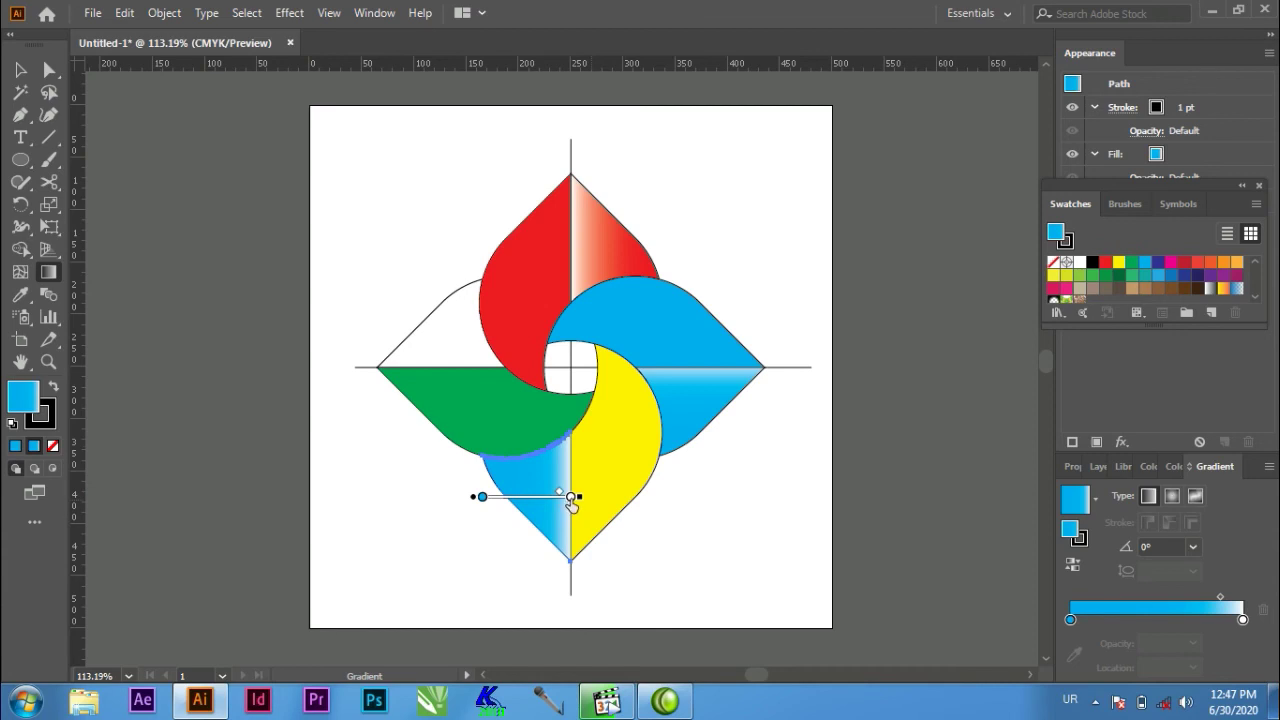
left_click(481, 497)
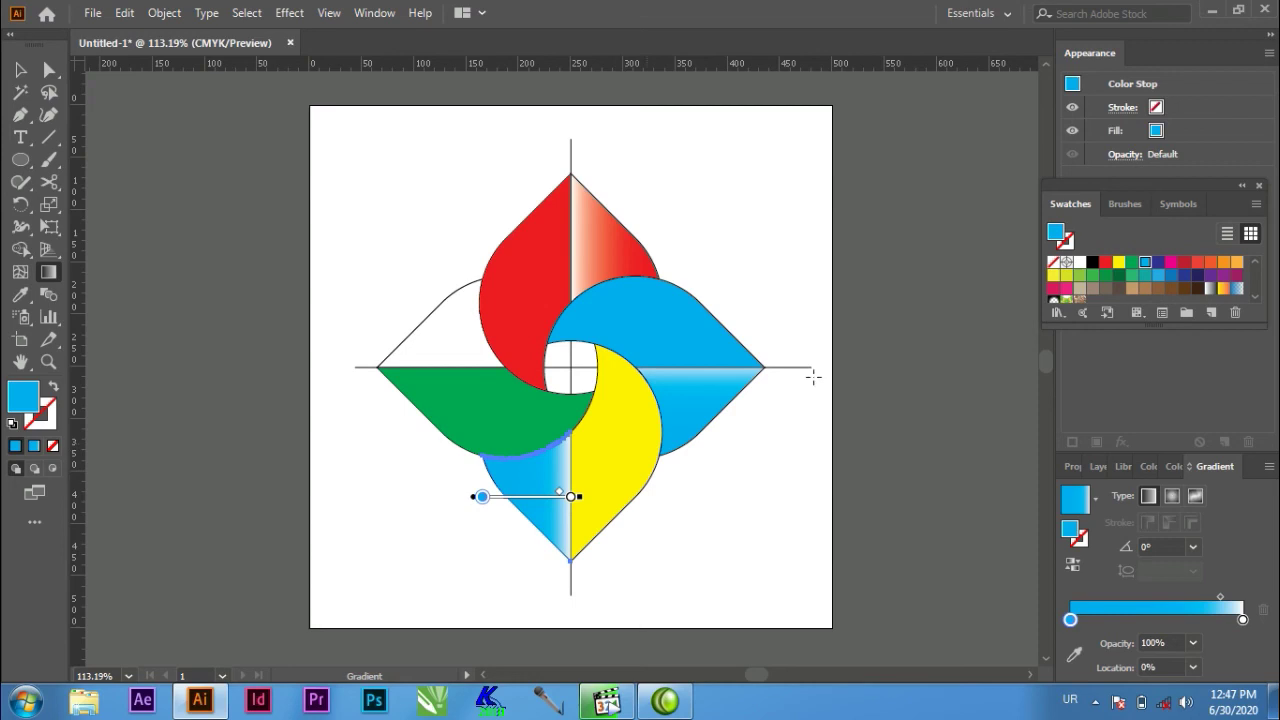
left_click(1118, 262)
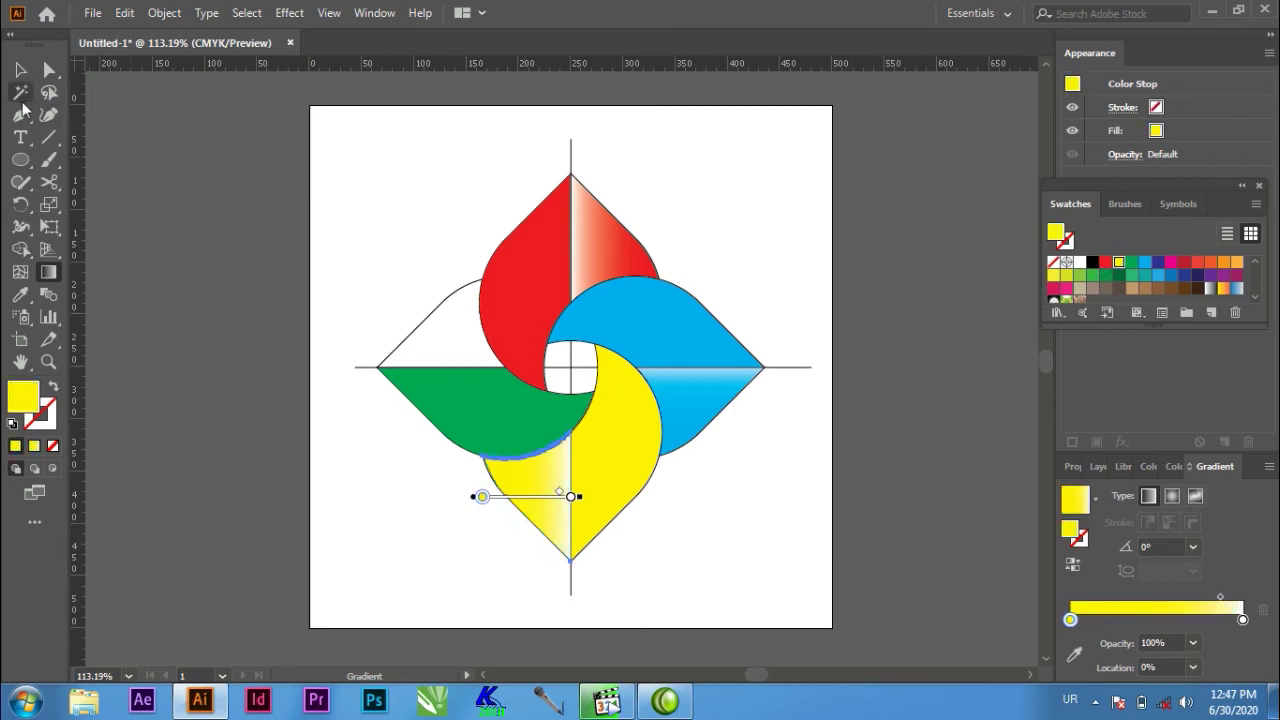
left_click(20, 69)
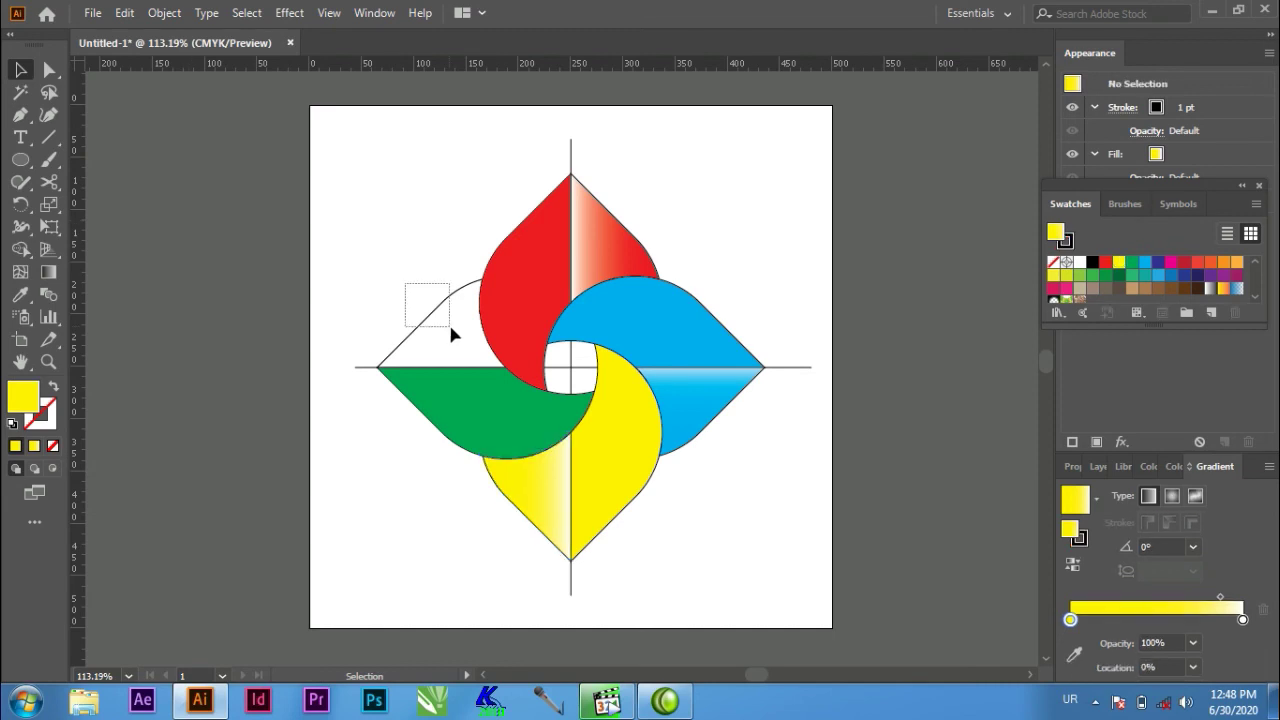
Apply a vertical gradient to the last blank half and recolour its start stop green
left_click_drag(406, 284, 485, 338)
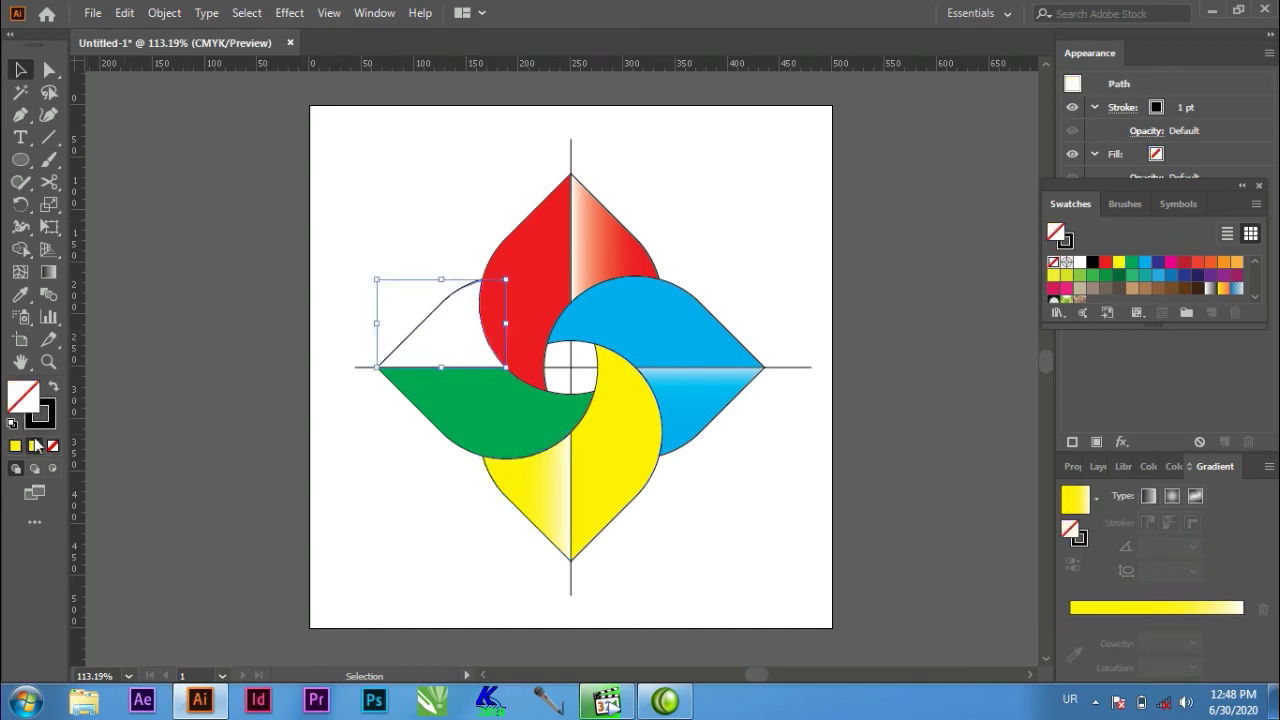
left_click(34, 446)
left_click(48, 272)
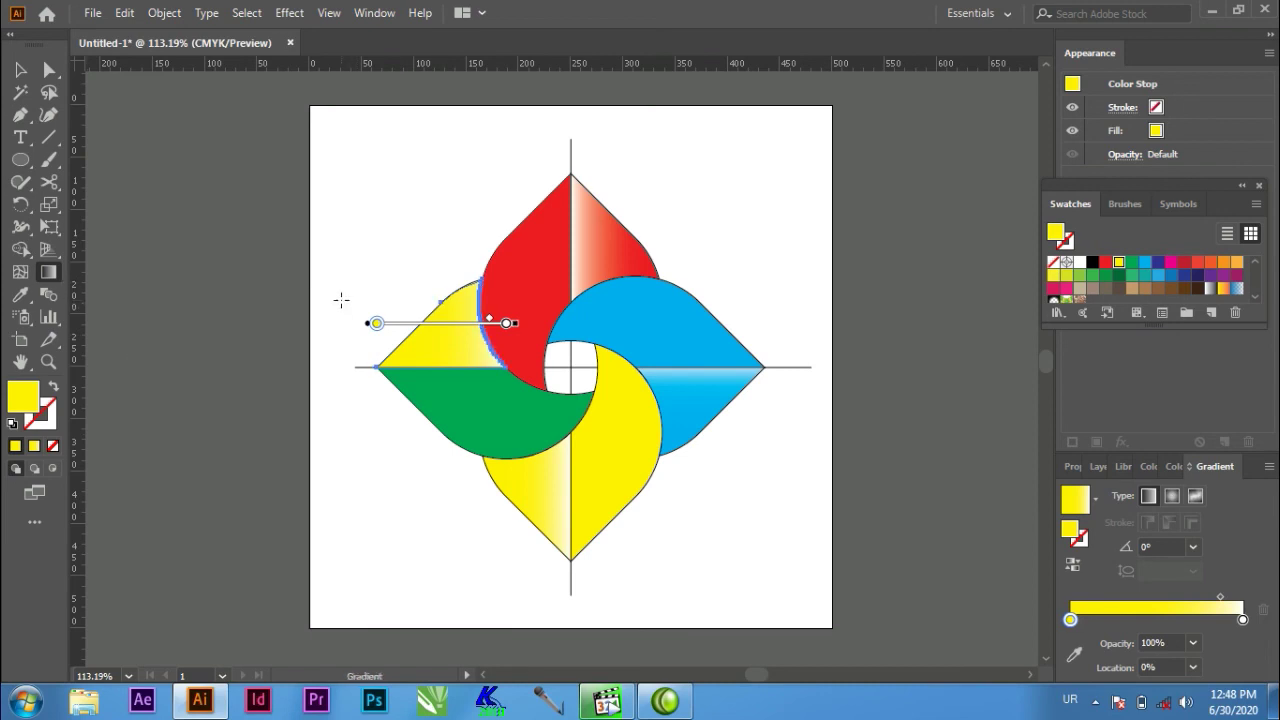
left_click_drag(437, 282, 442, 369)
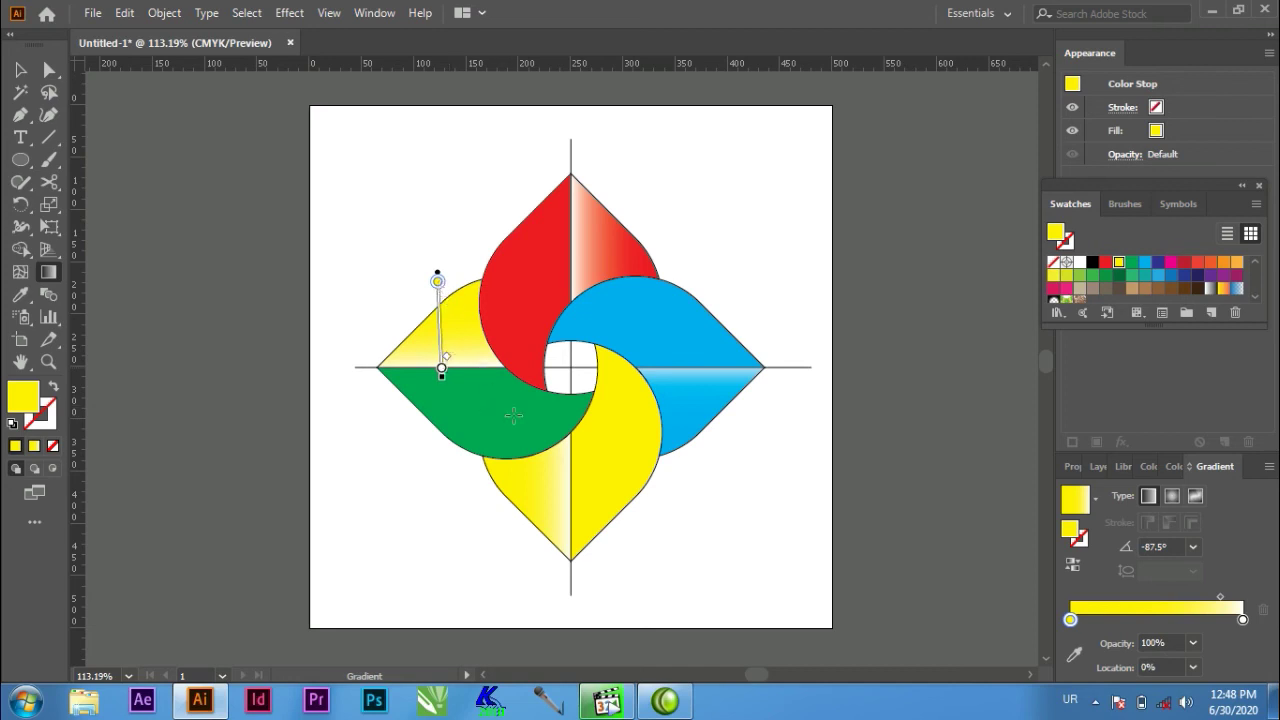
left_click(485, 355, "shift")
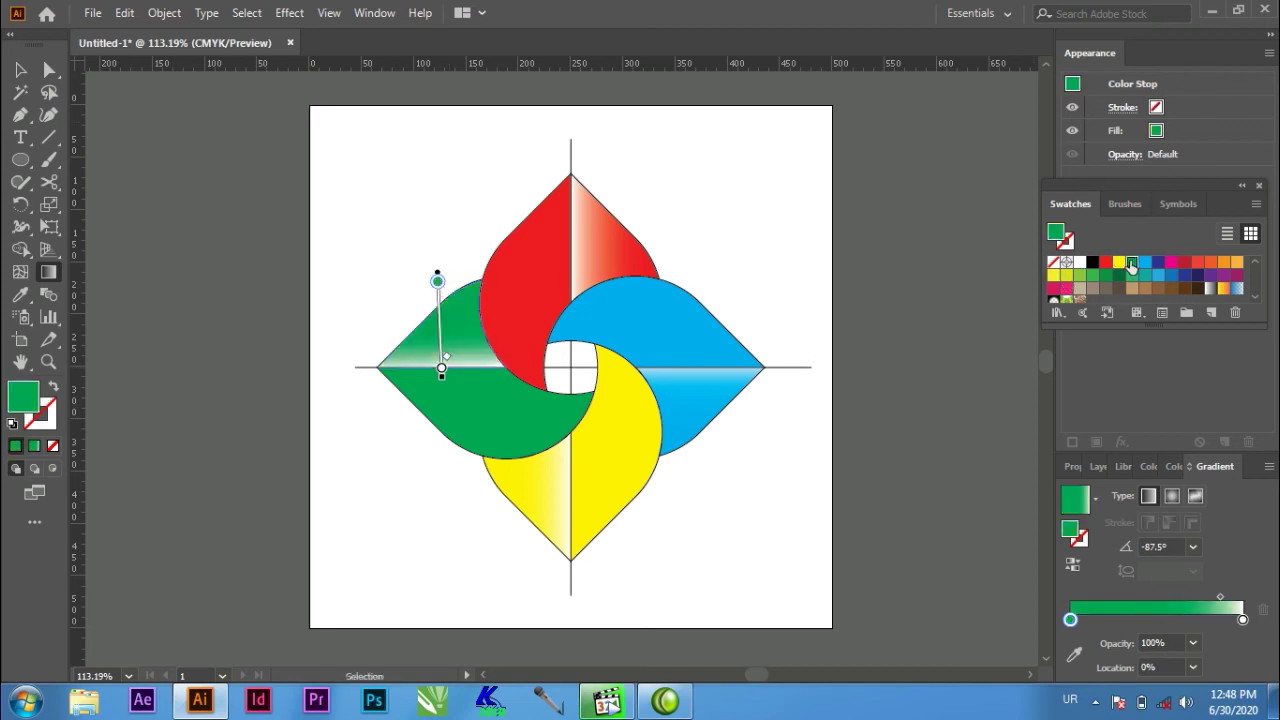
key("v")
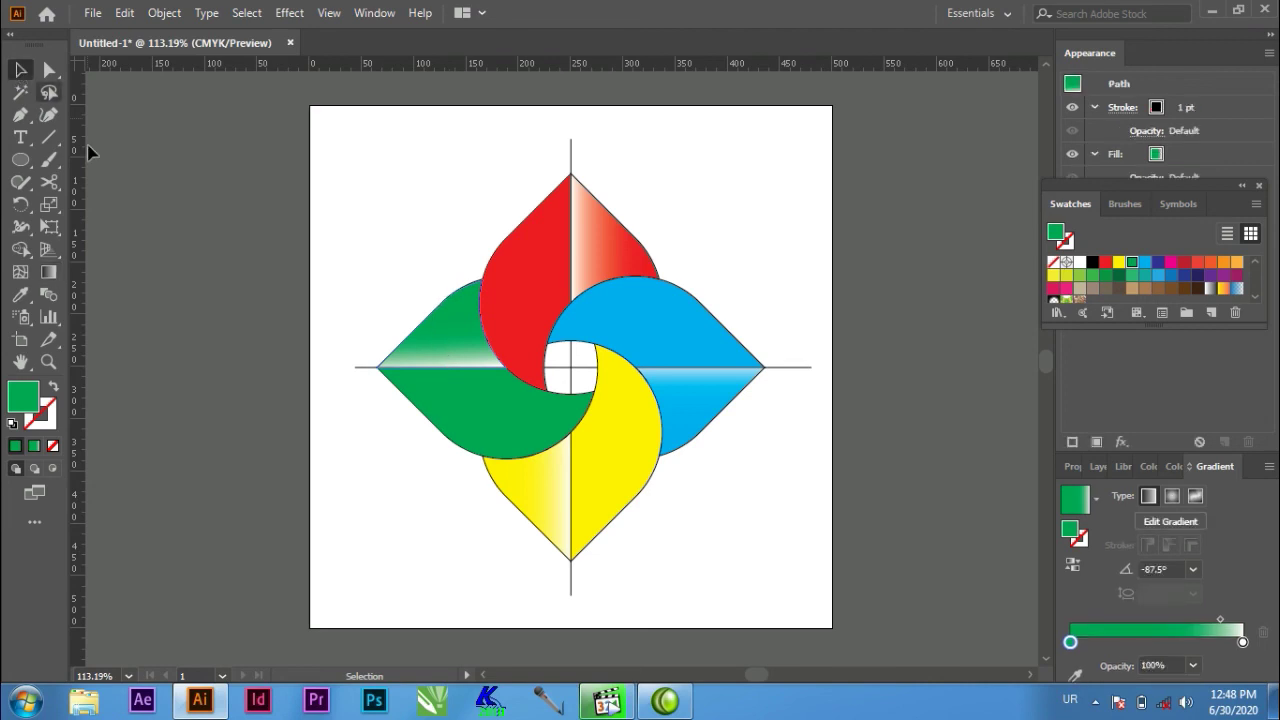
left_click(193, 206)
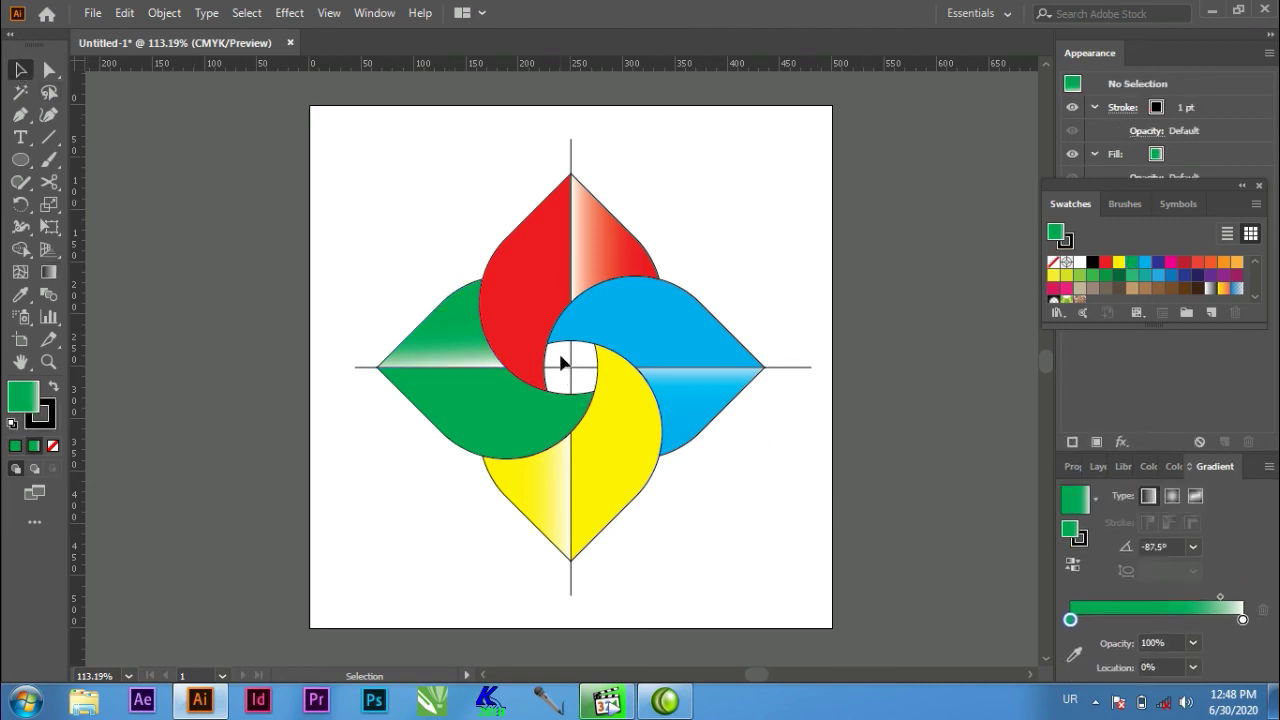
Delete the small centre square and the short construction line below the yellow petal
left_click(585, 382)
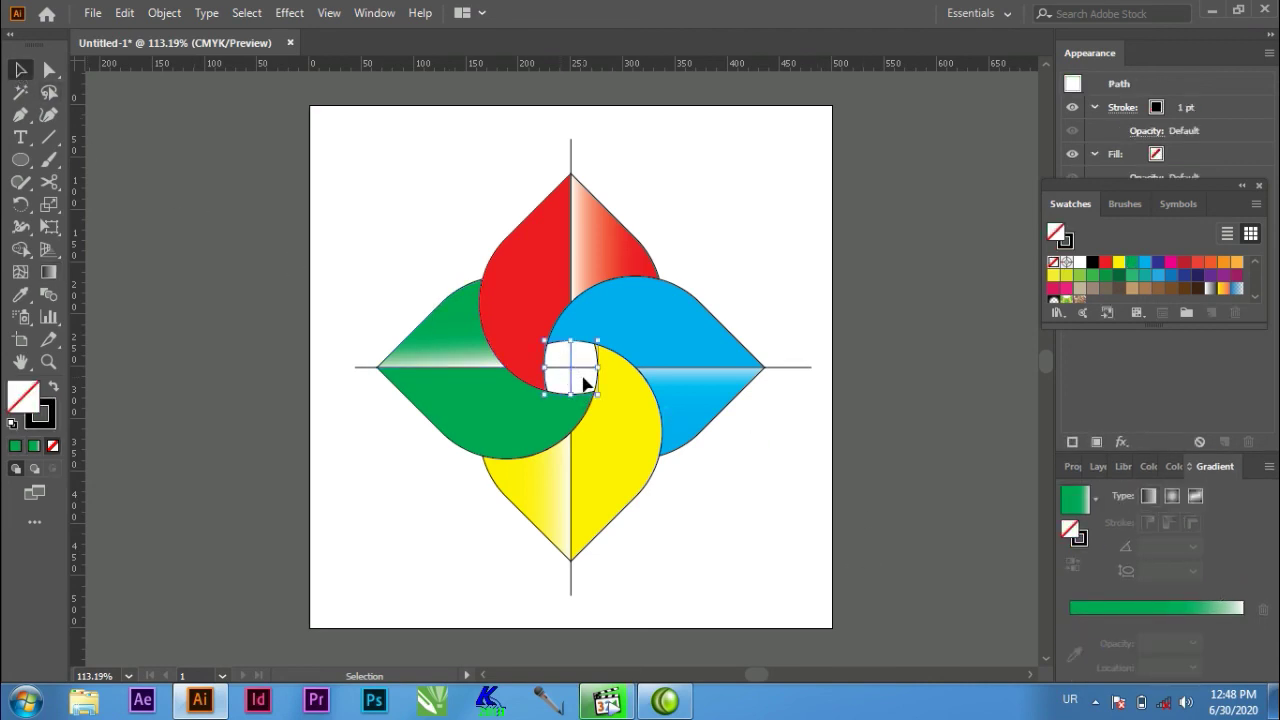
key("ctrl+shift+a")
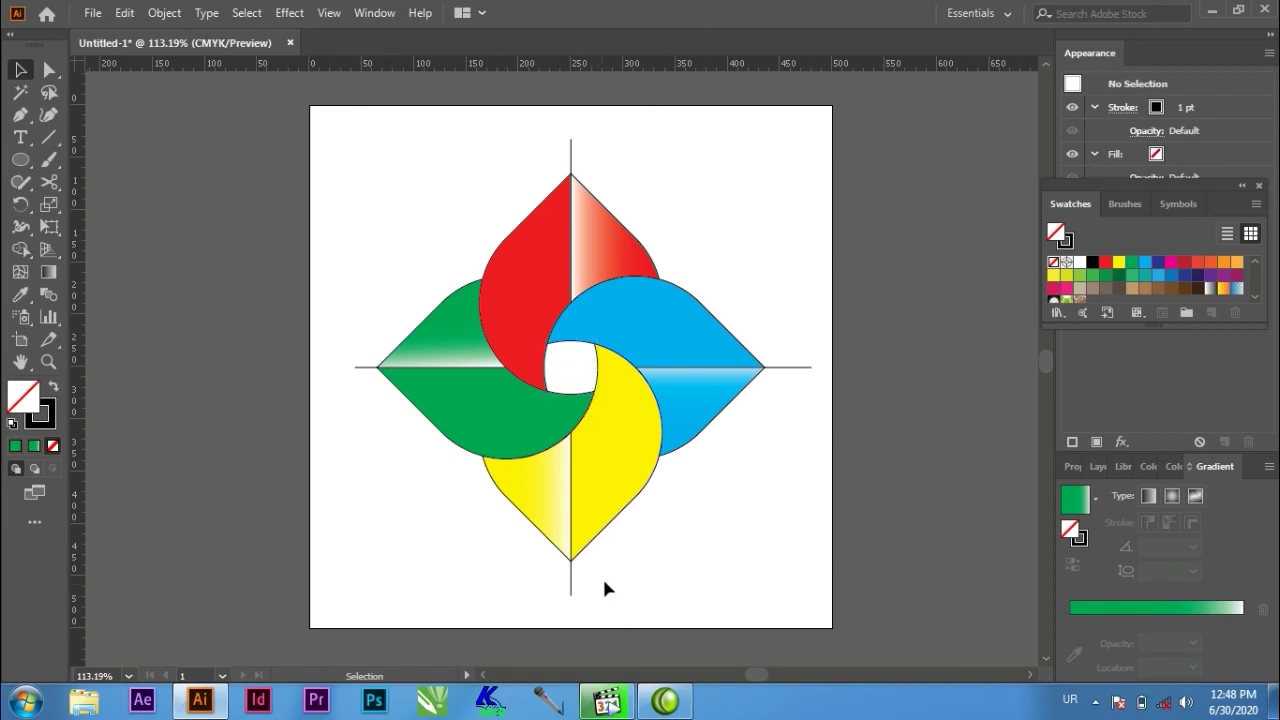
left_click_drag(605, 581, 509, 592)
key("Delete")
Select the remaining right, top and left construction lines, then marquee-select the whole pinwheel
left_click_drag(799, 337, 796, 336)
left_click_drag(570, 135, 510, 118)
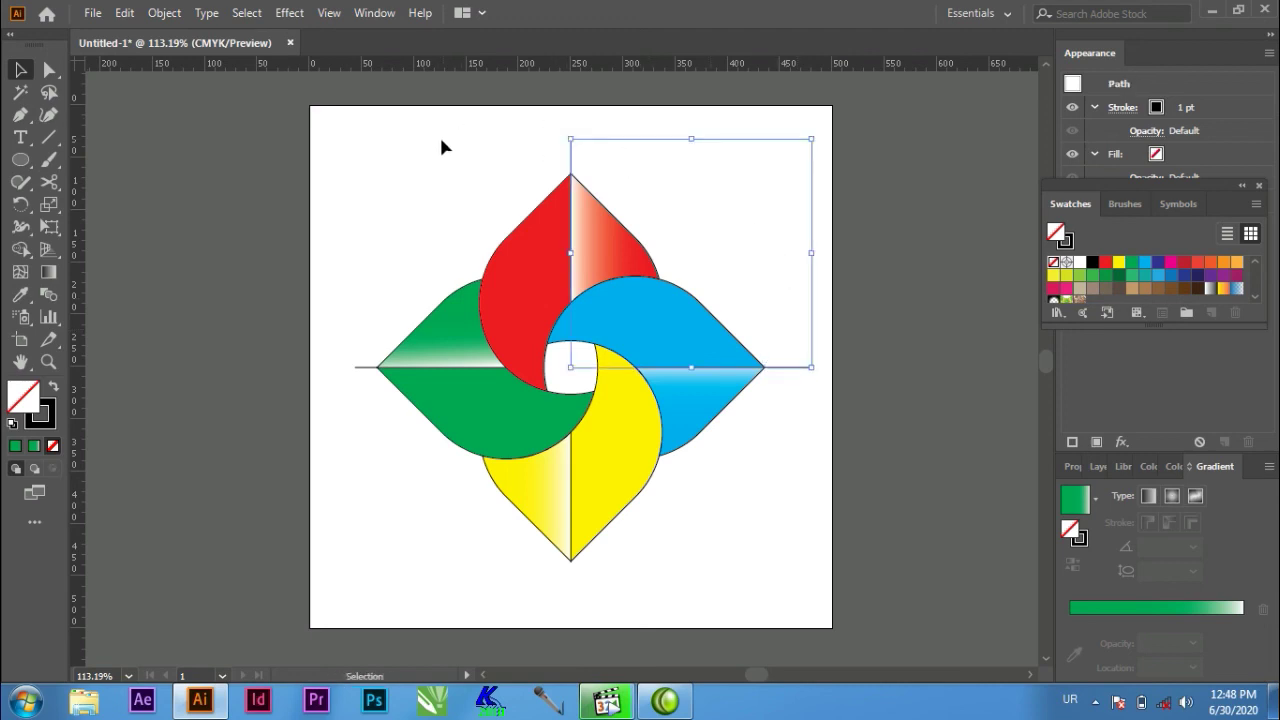
left_click_drag(364, 414, 364, 414)
left_click(364, 414)
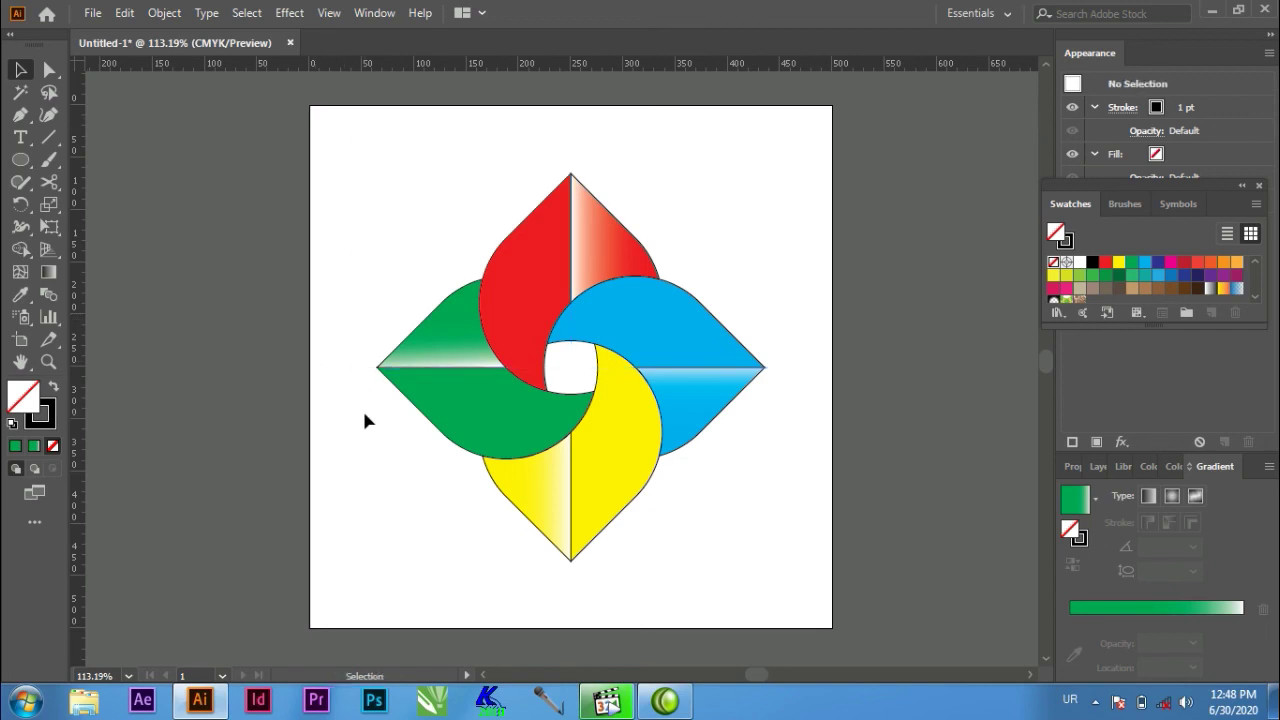
left_click_drag(852, 612, 220, 207)
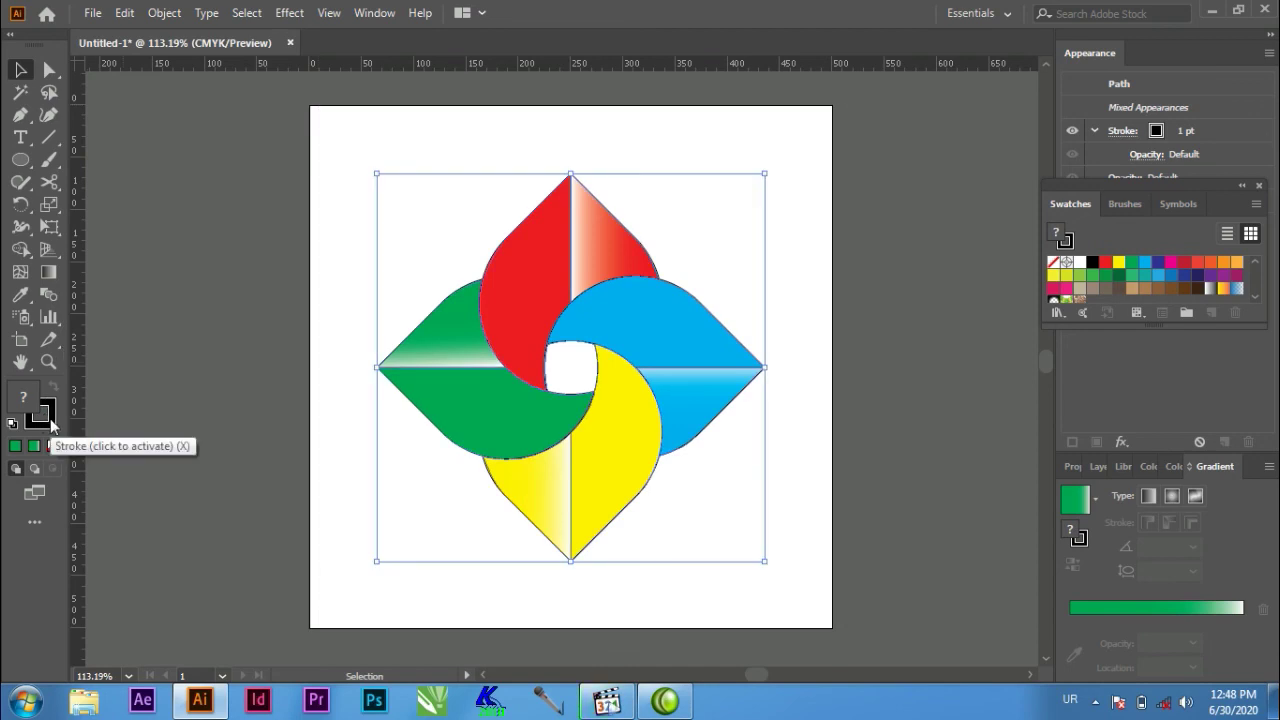
Set the petals' stroke to None and scale the pinwheel down proportionally to about 263 px square
left_click(52, 446)
left_click(300, 295)
left_click_drag(306, 170, 848, 618)
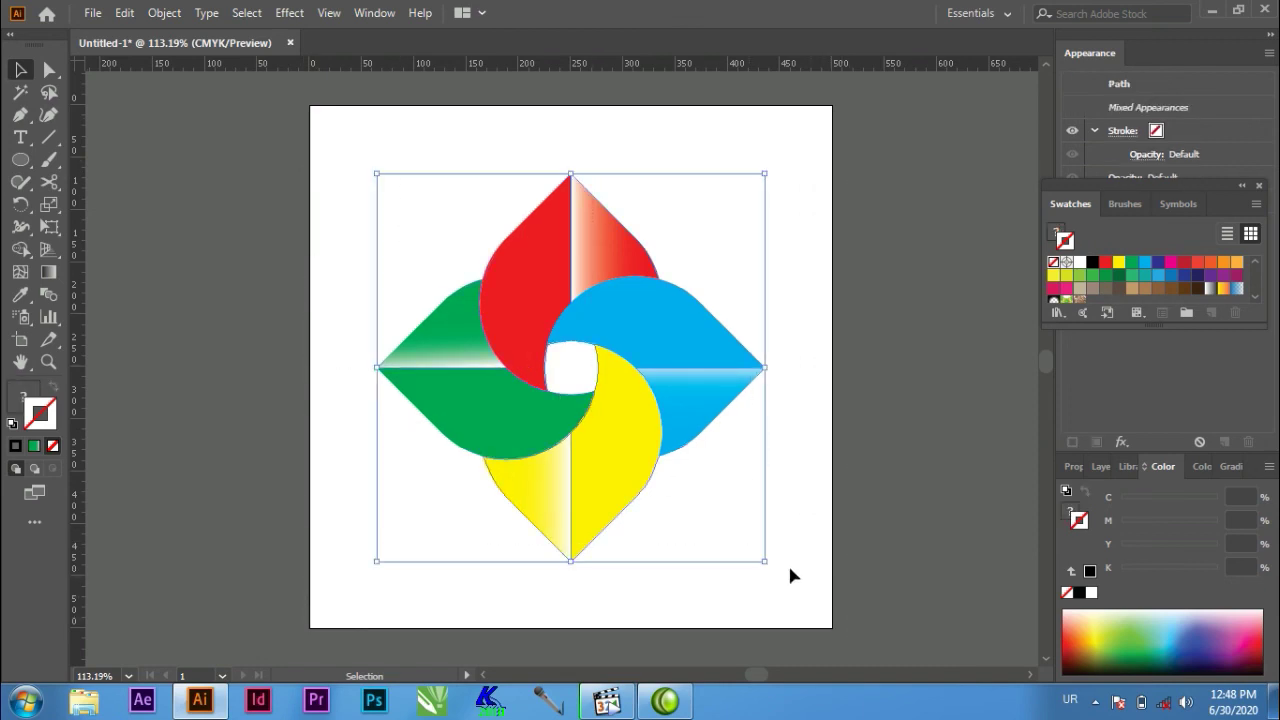
left_click_drag(768, 565, 711, 509)
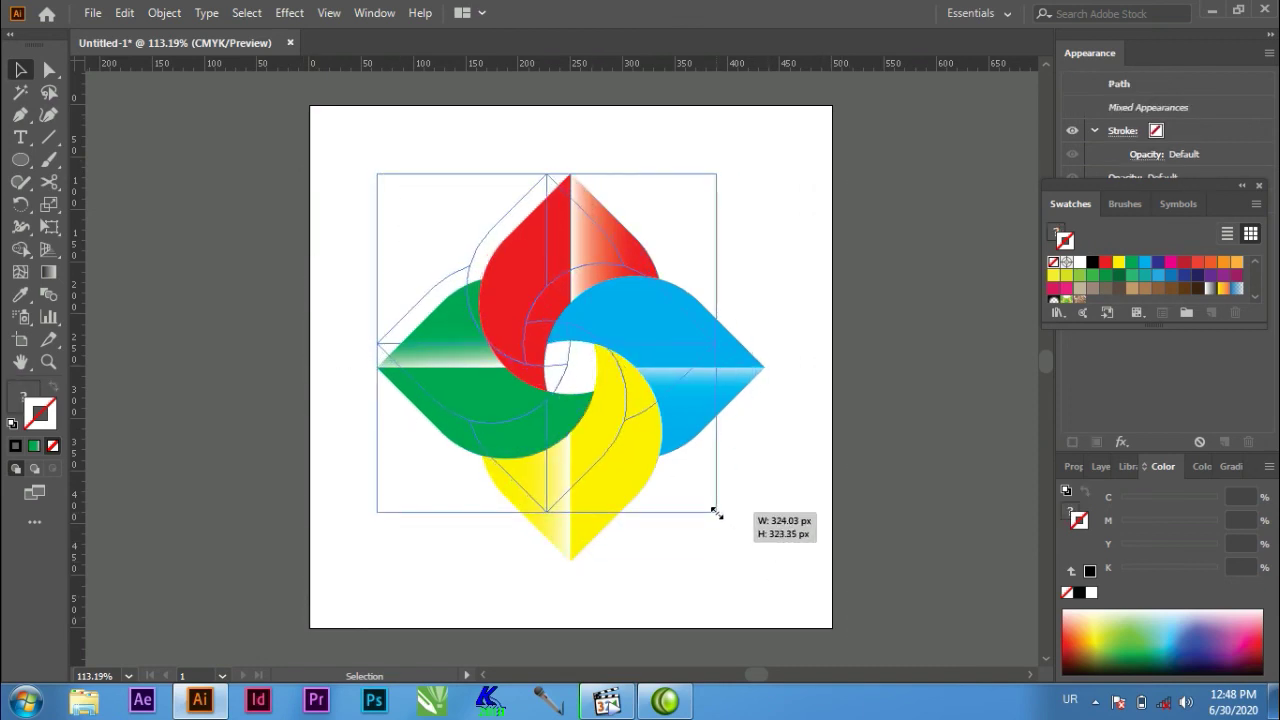
left_click_drag(711, 509, 701, 497)
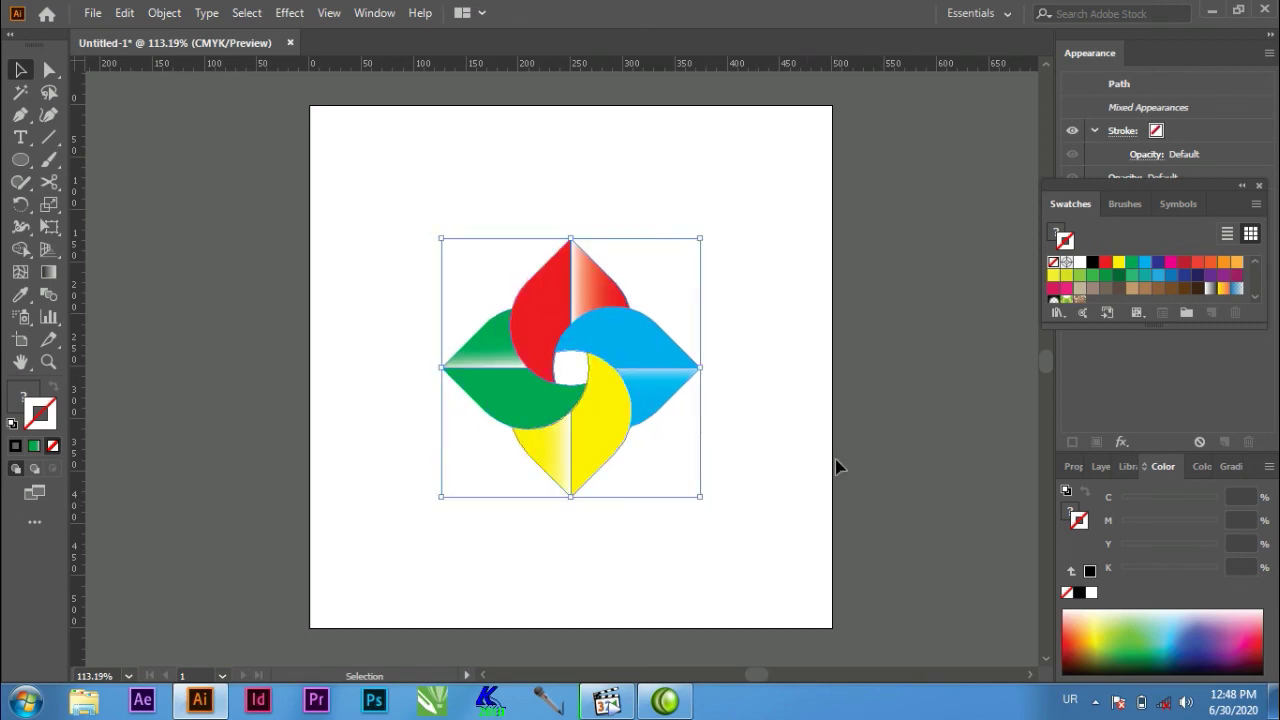
left_click(836, 452)
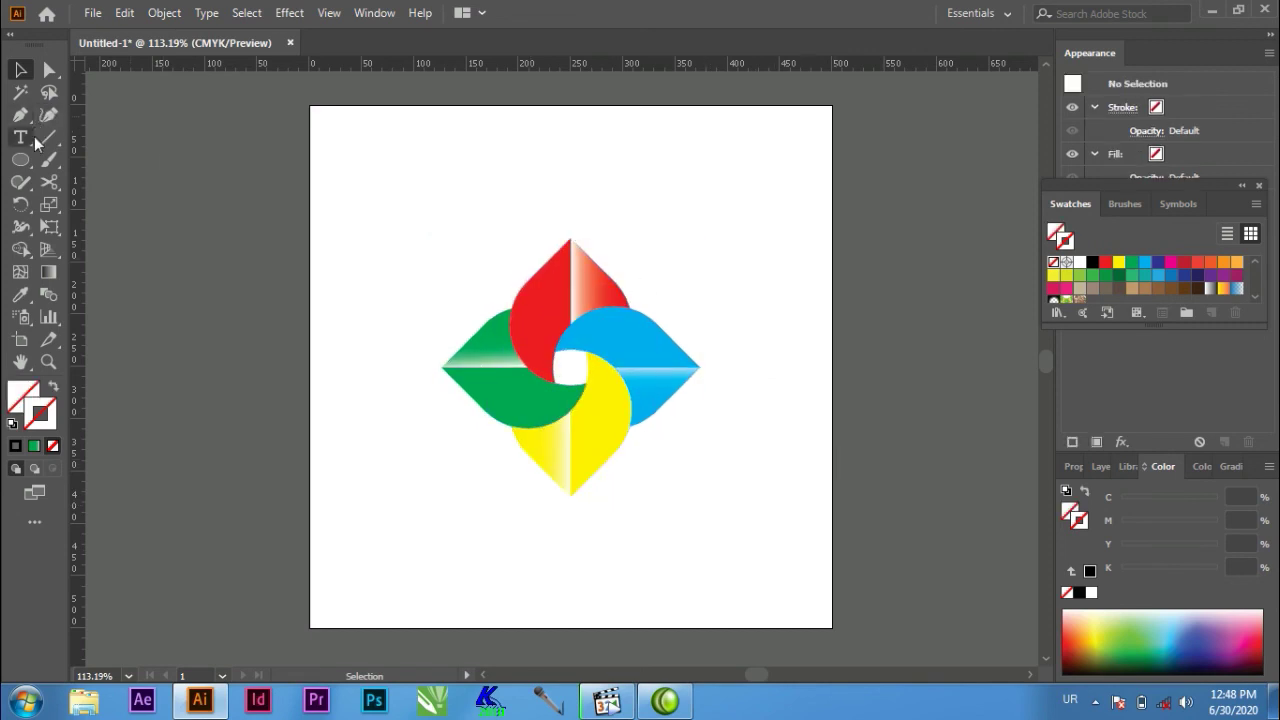
left_click_drag(20, 159, 60, 158)
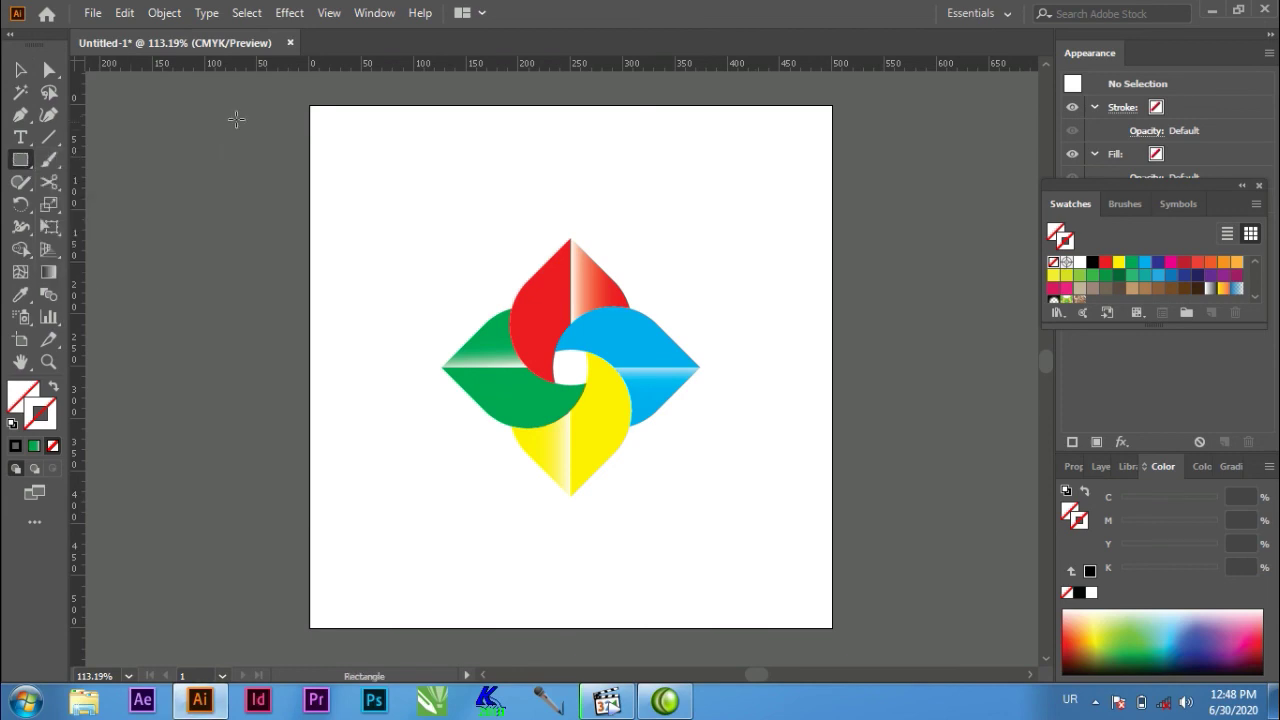
Draw a 500 × 500 px rectangle covering the whole artboard
left_click_drag(310, 106, 601, 372)
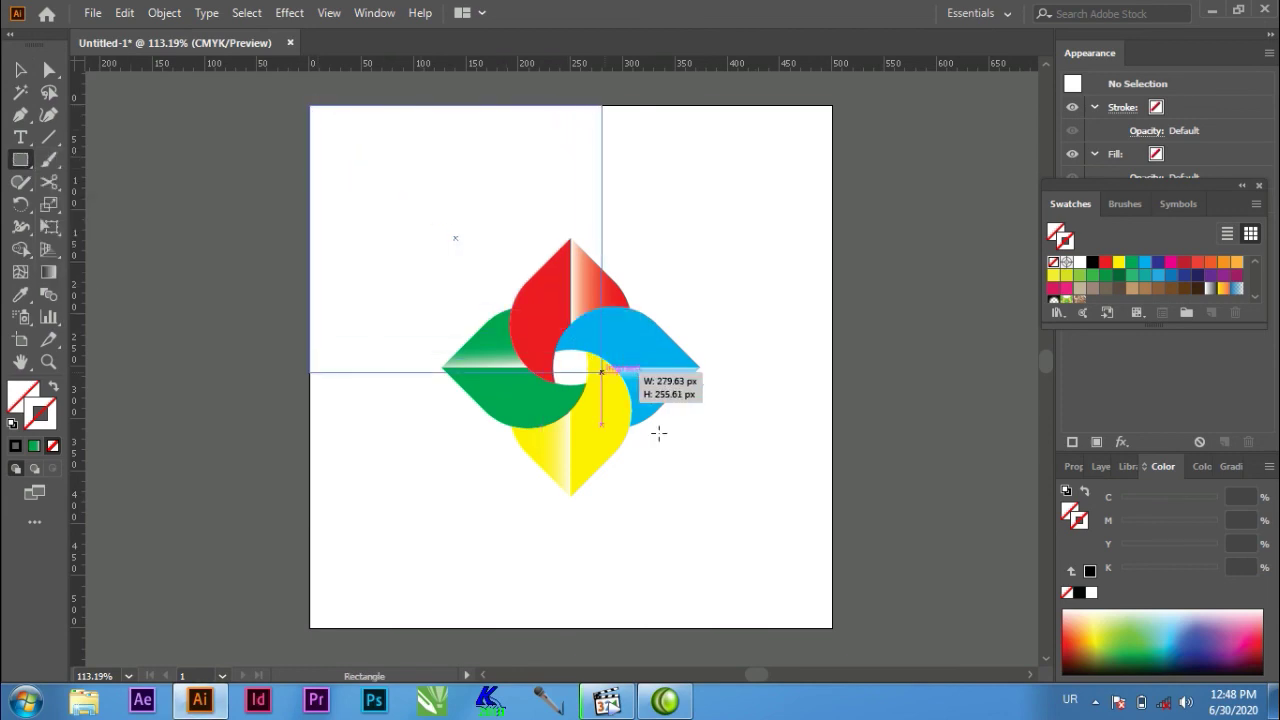
left_click_drag(658, 433, 831, 627)
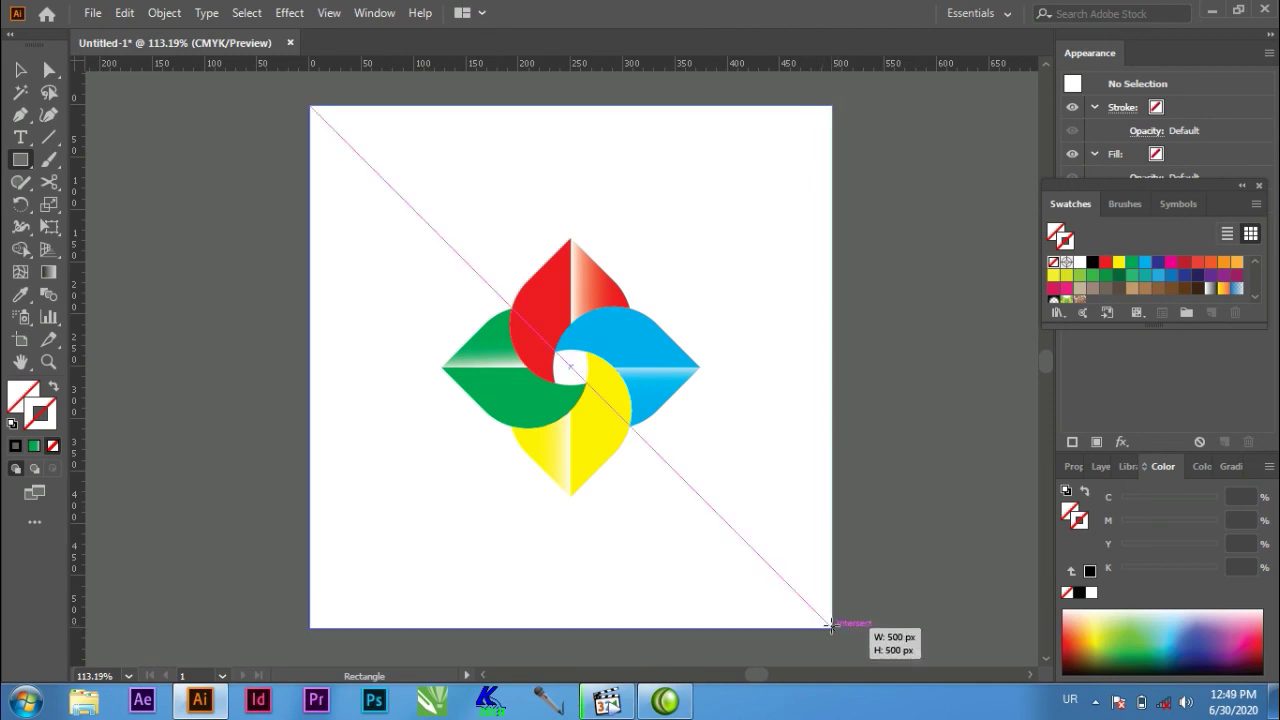
left_click_drag(833, 626, 833, 627)
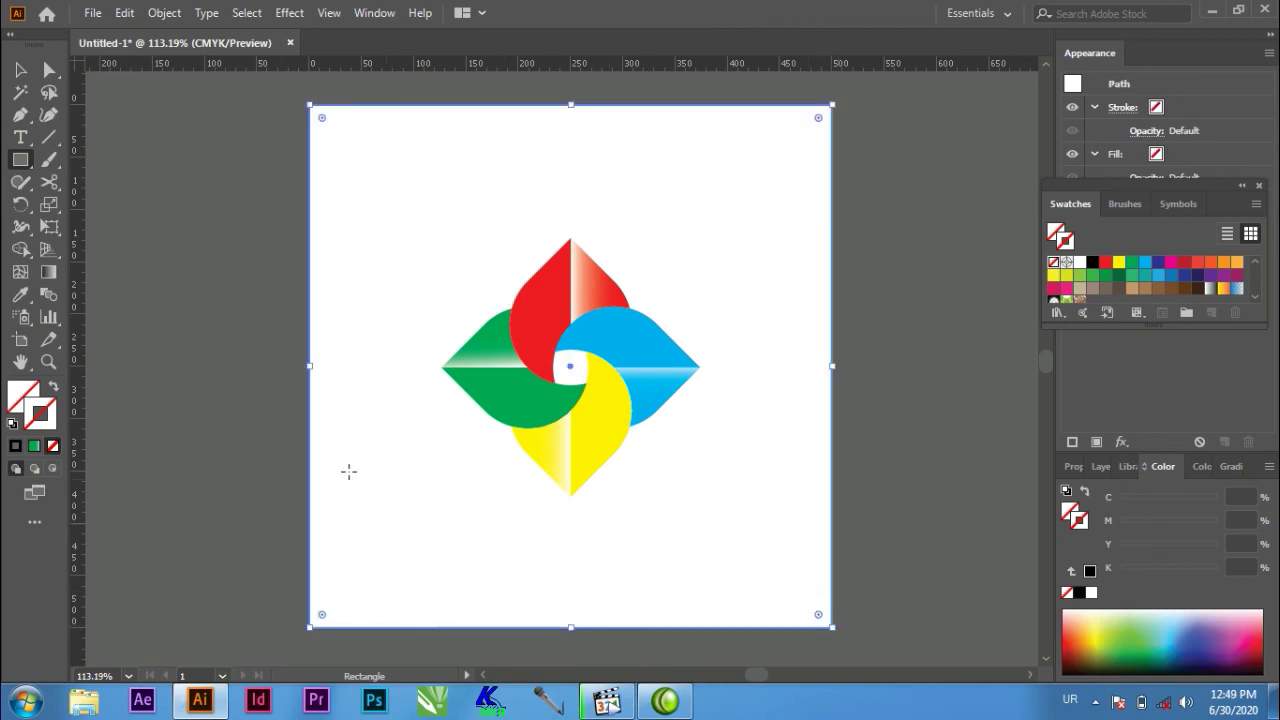
Reset the rectangle to default colours, then give it a mid-grey fill
left_click(13, 423)
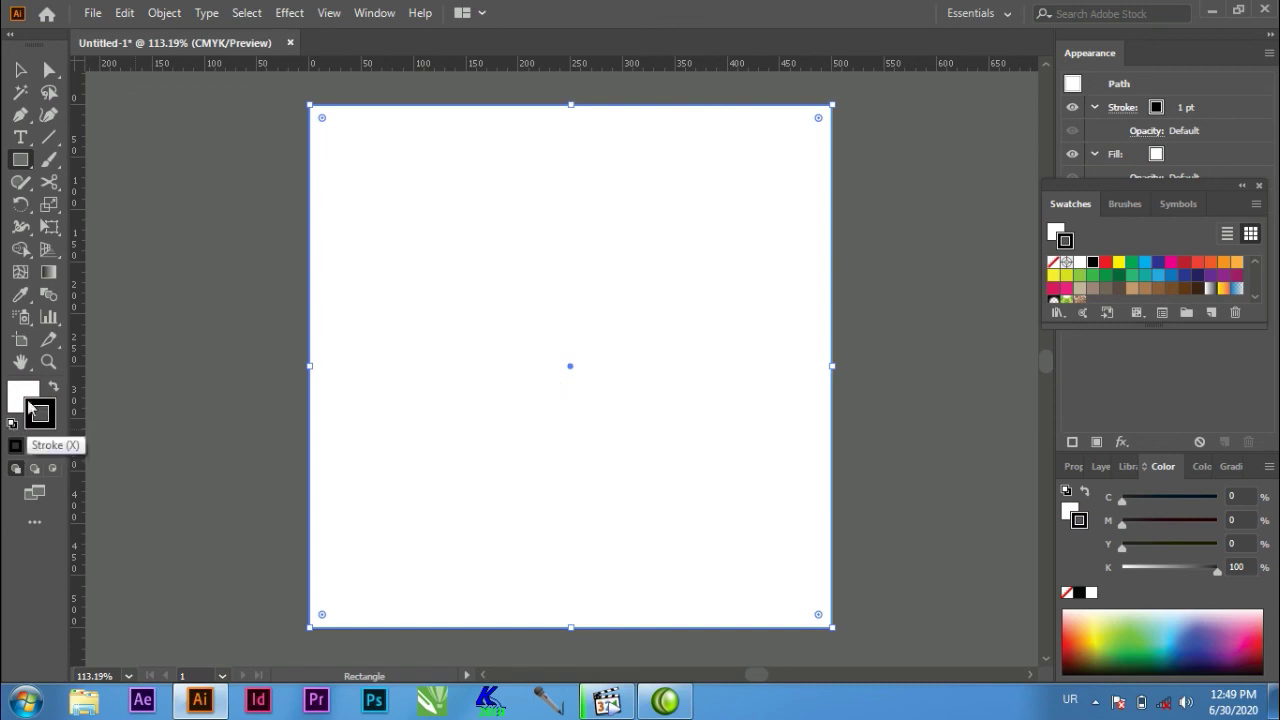
double_click(24, 393)
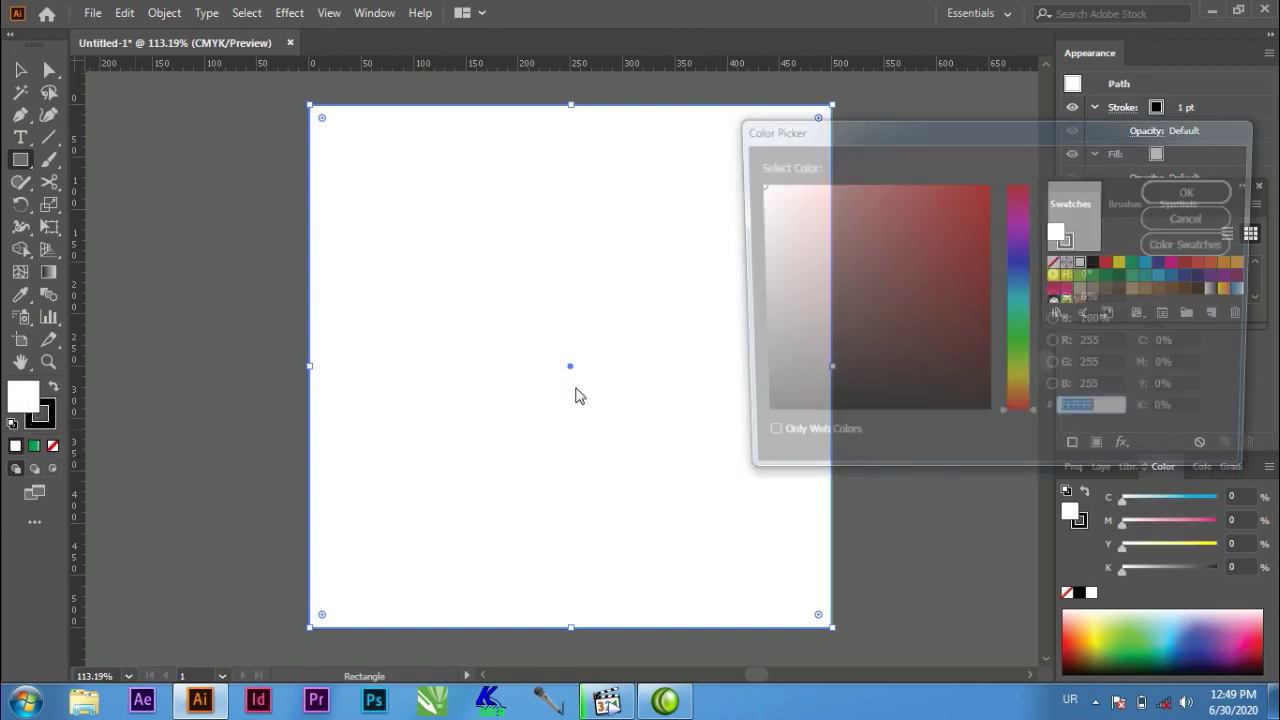
left_click(758, 384)
left_click(755, 326)
left_click(1195, 190)
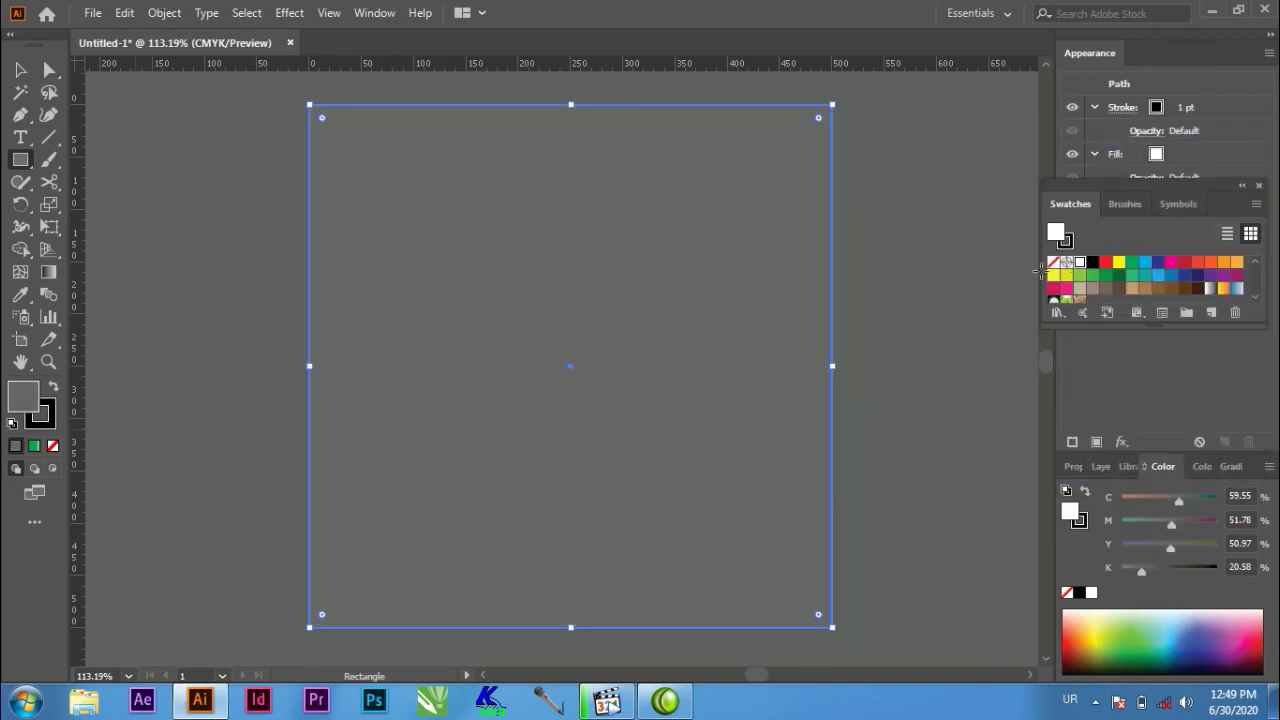
right_click(620, 323)
mouse_move(700, 587)
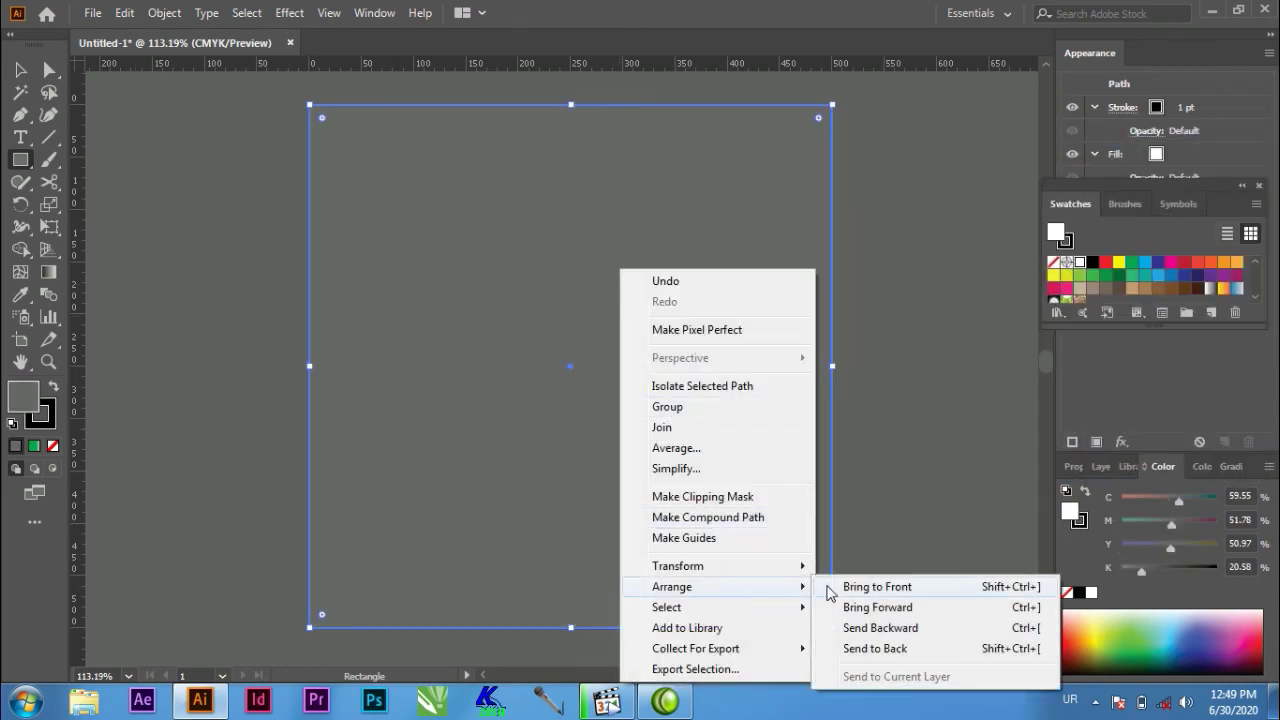
Send the rectangle behind the pinwheel and lighten its fill to grey #999898
left_click(890, 648)
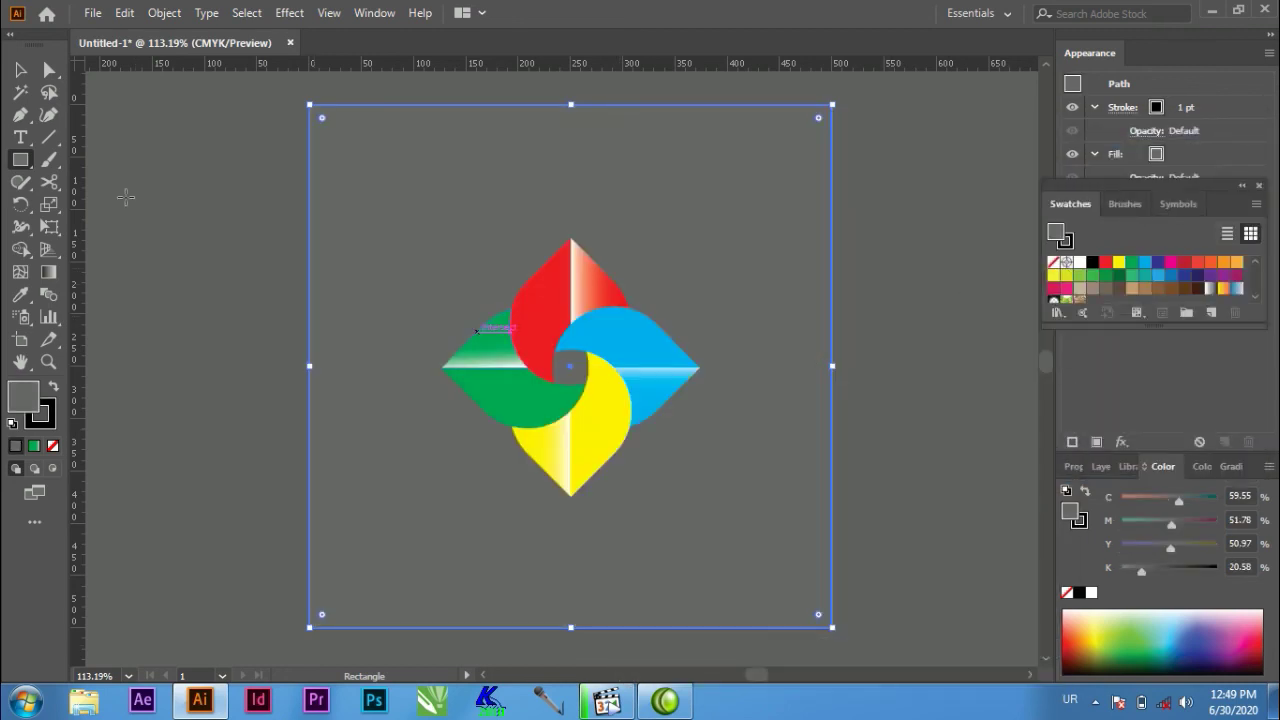
double_click(16, 408)
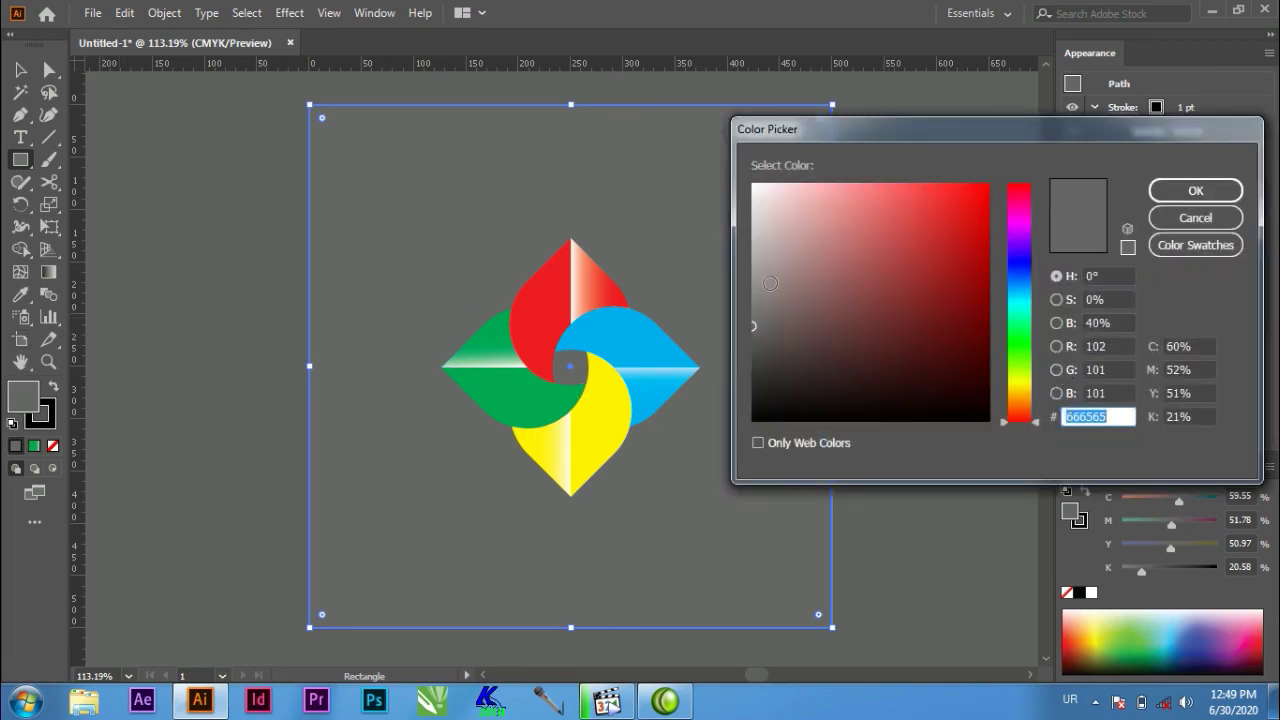
left_click(758, 280)
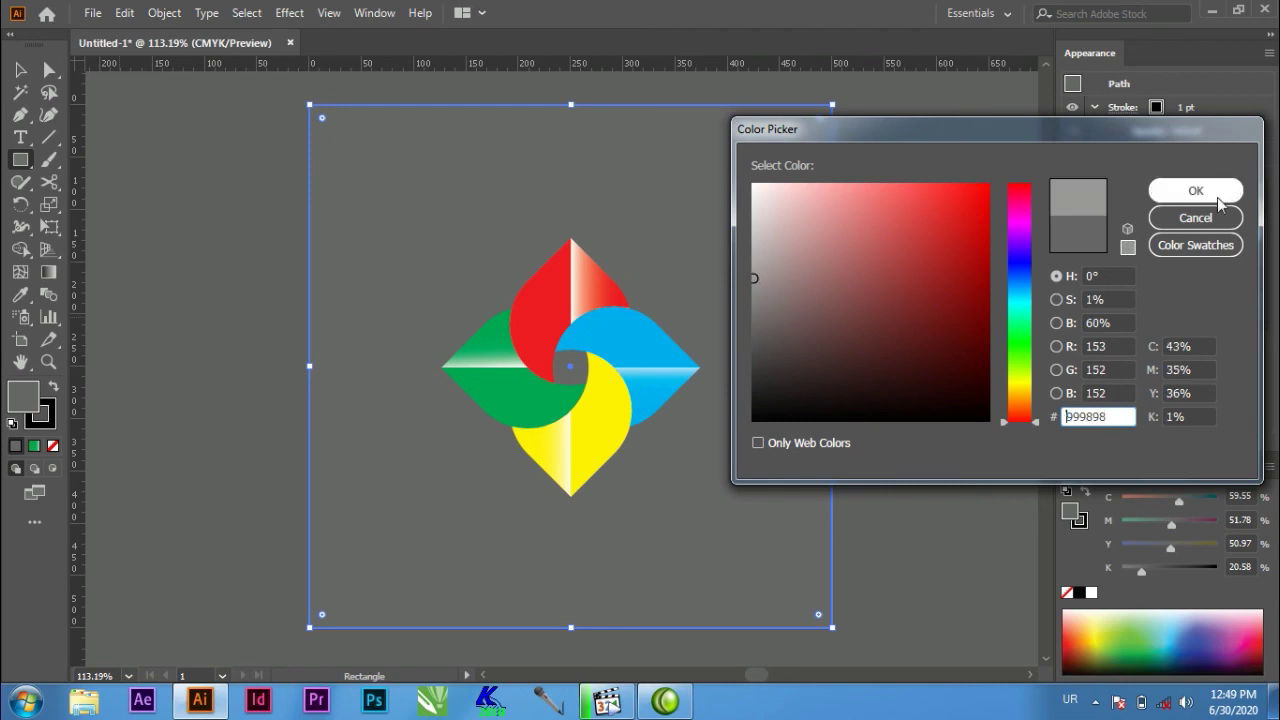
left_click(1196, 190)
left_click(20, 70)
left_click(126, 187)
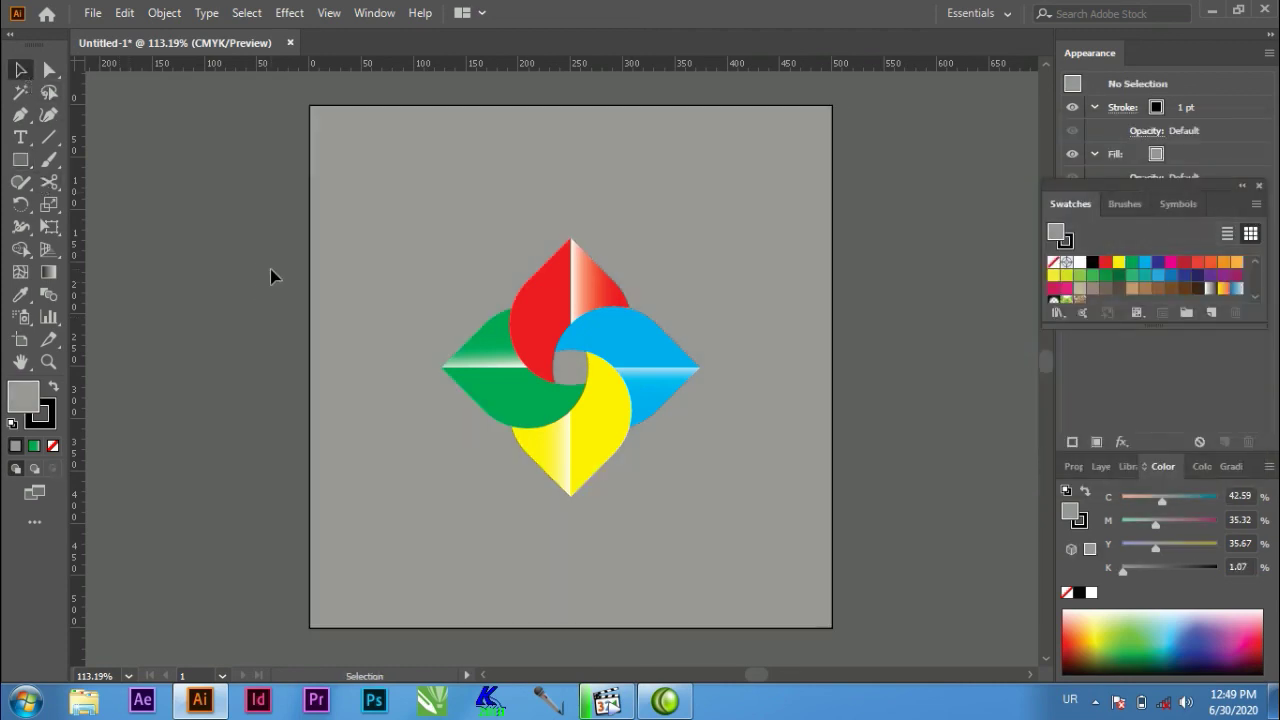